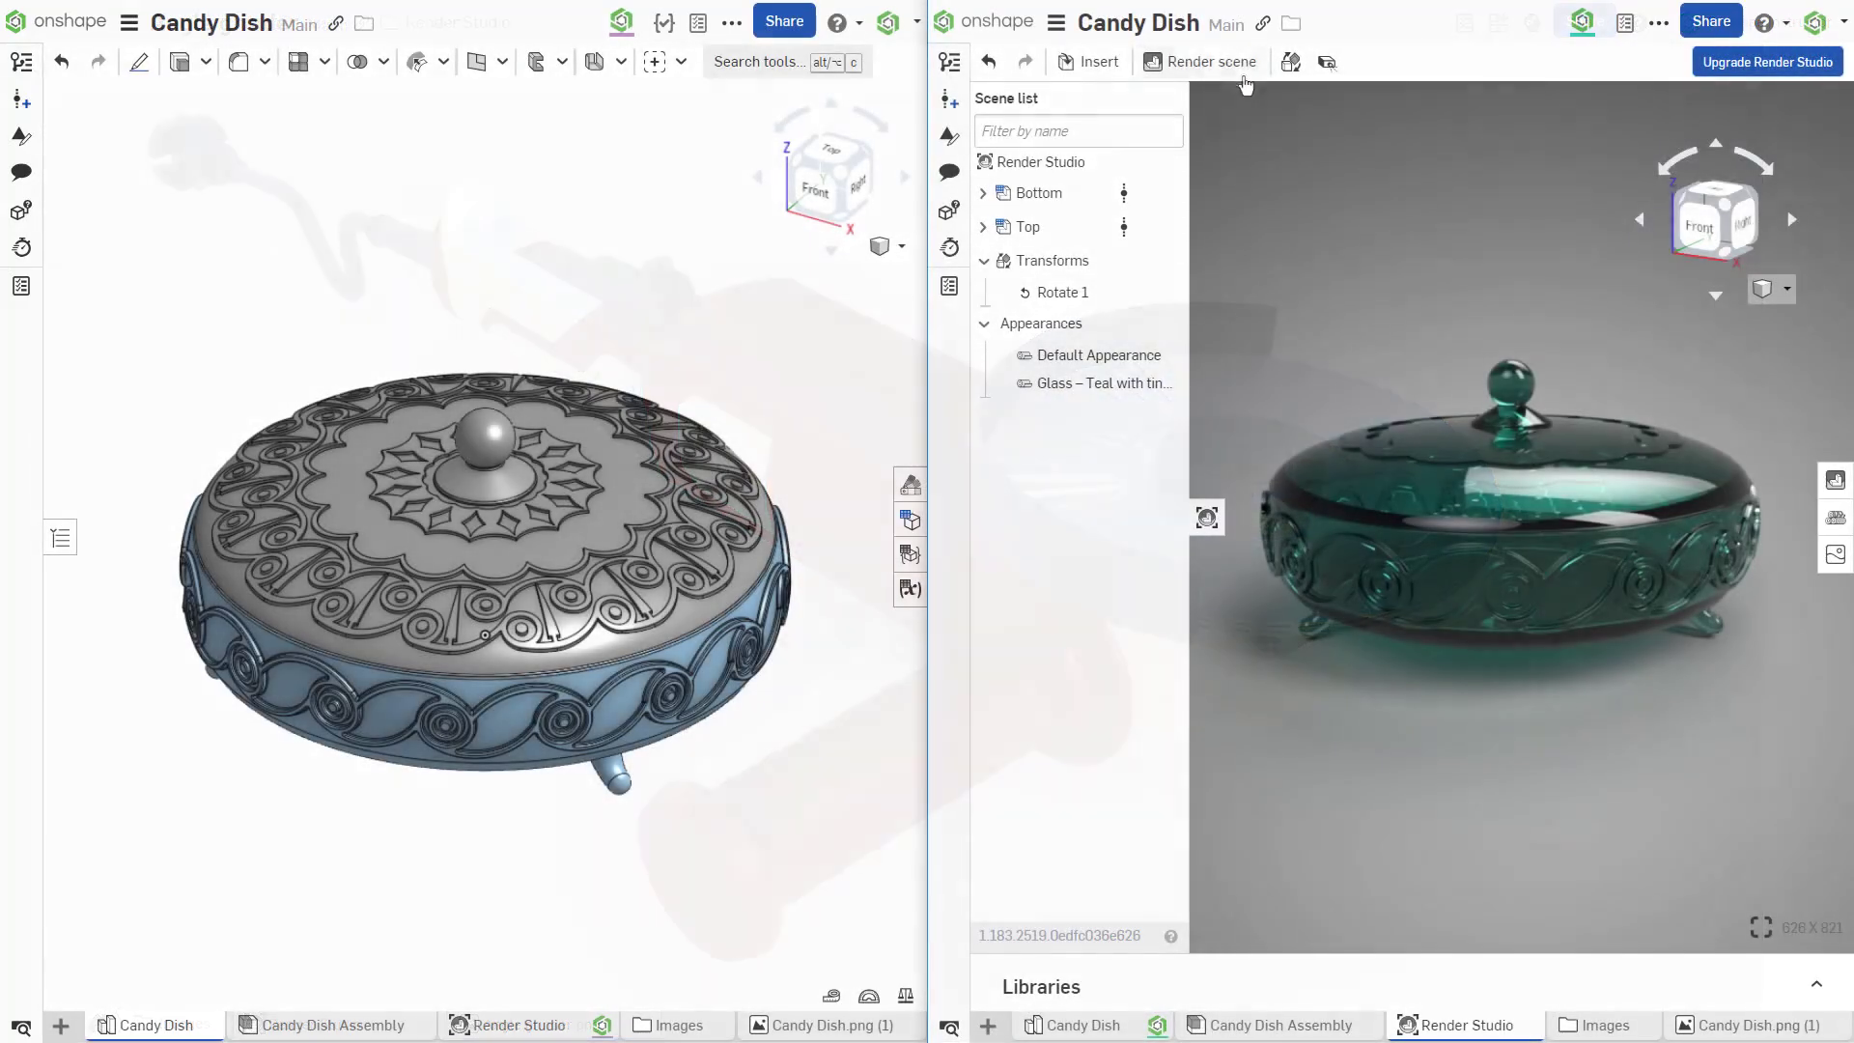
Start the HD production render and switch the dish to its Simple configuration.
left_click(1199, 61)
left_click(1220, 399)
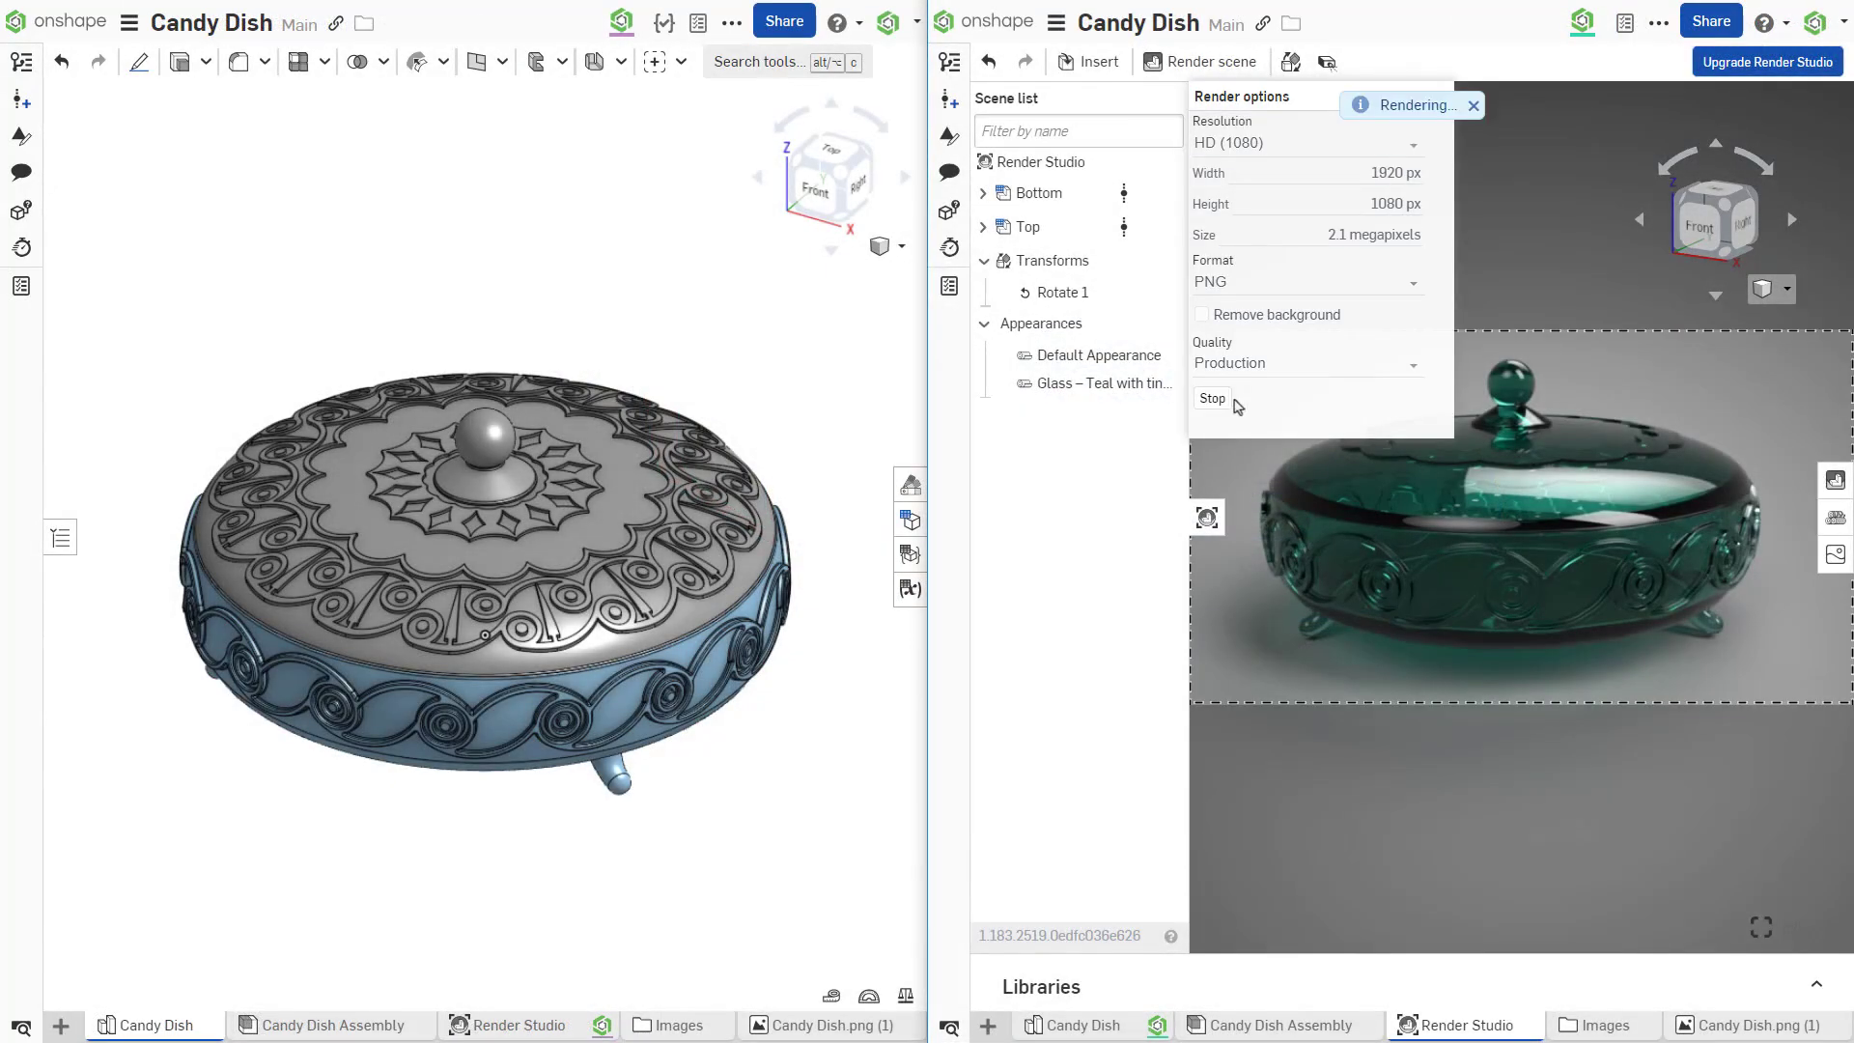
left_click(910, 521)
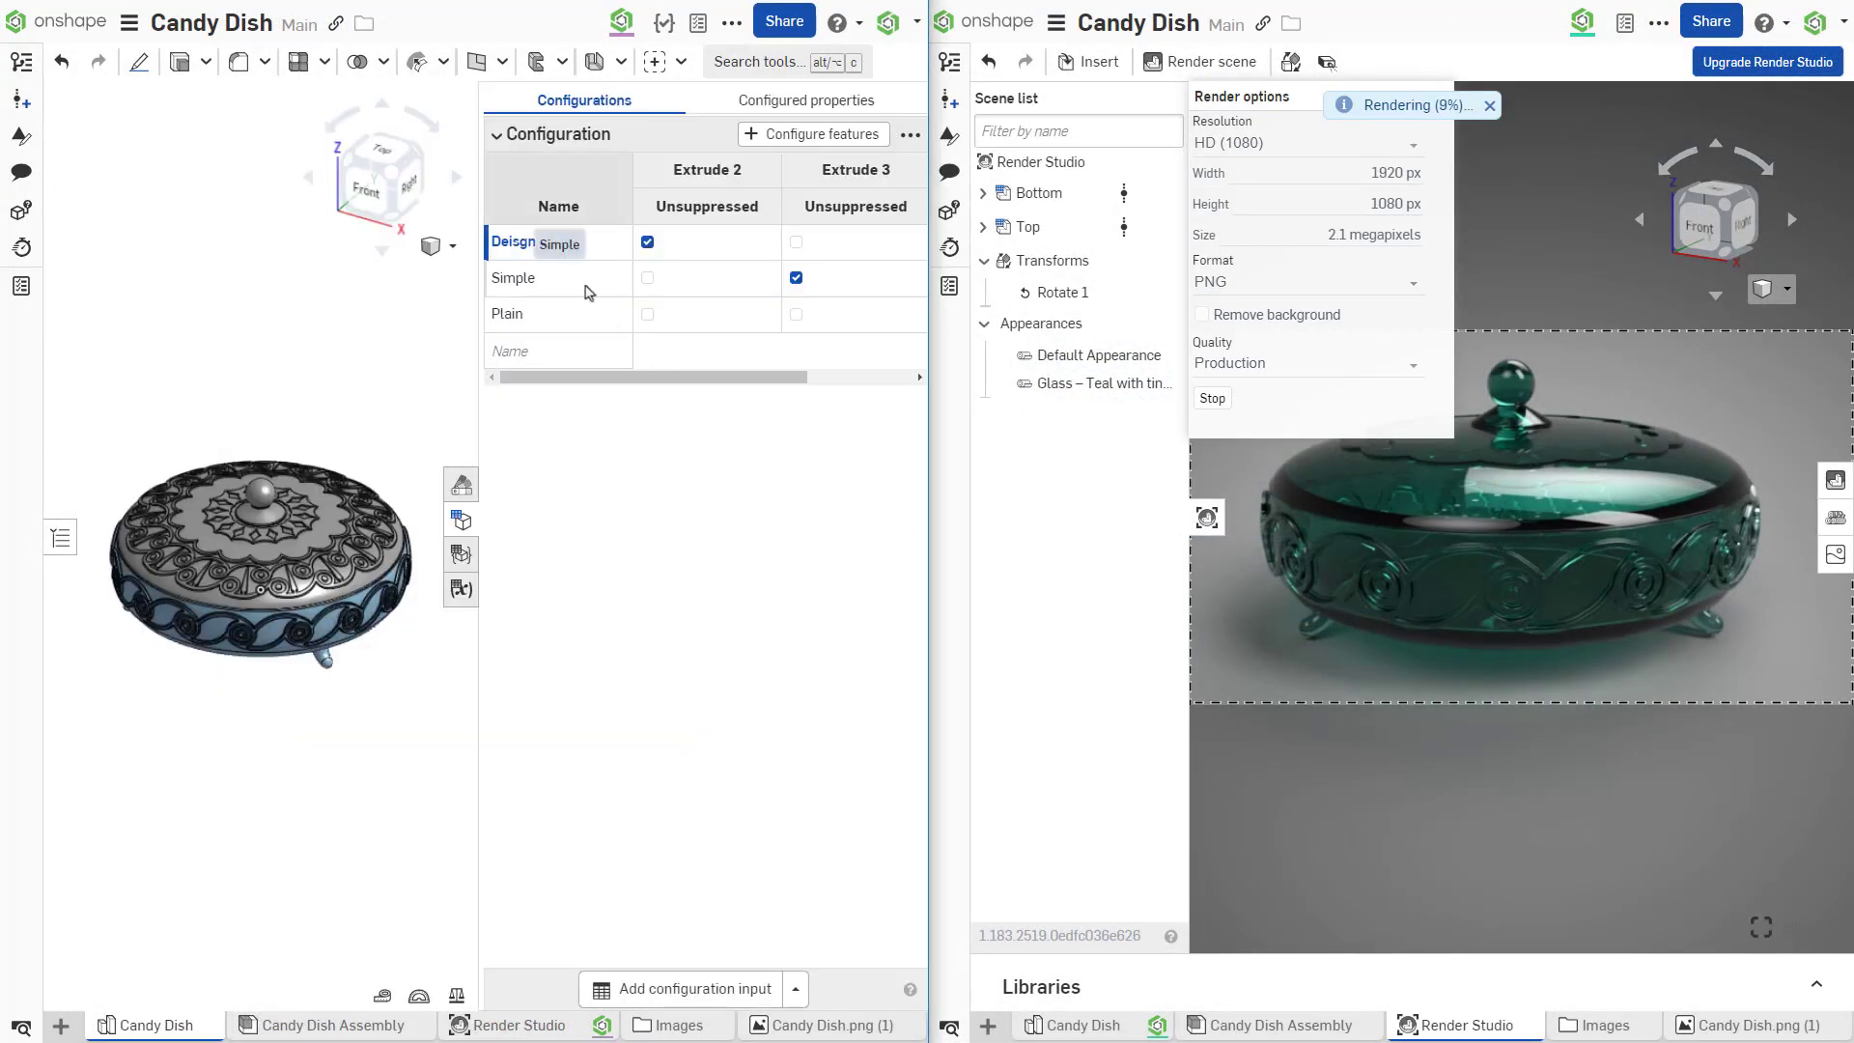
left_click(514, 278)
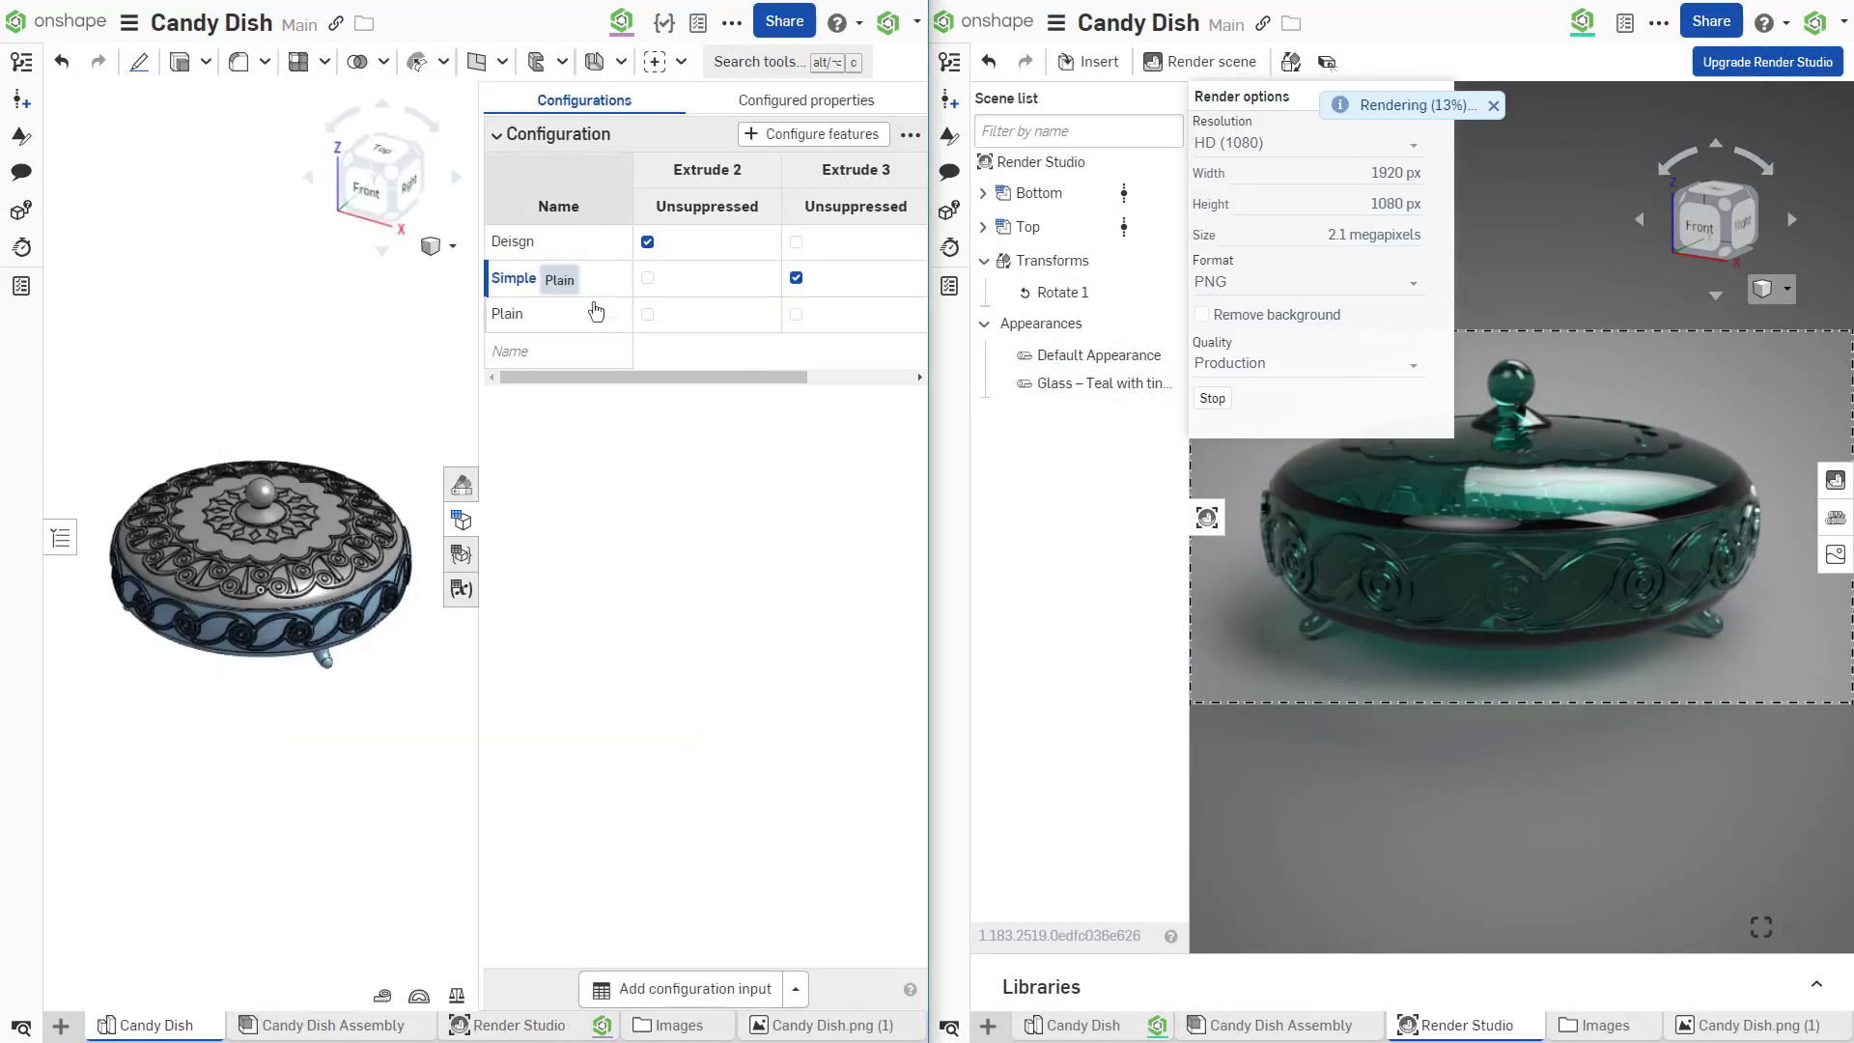
left_click(462, 520)
Edit a dimension in the dish's Sketch 8 and accept the sketch.
left_click(61, 538)
scroll(86, 570, "down", 5)
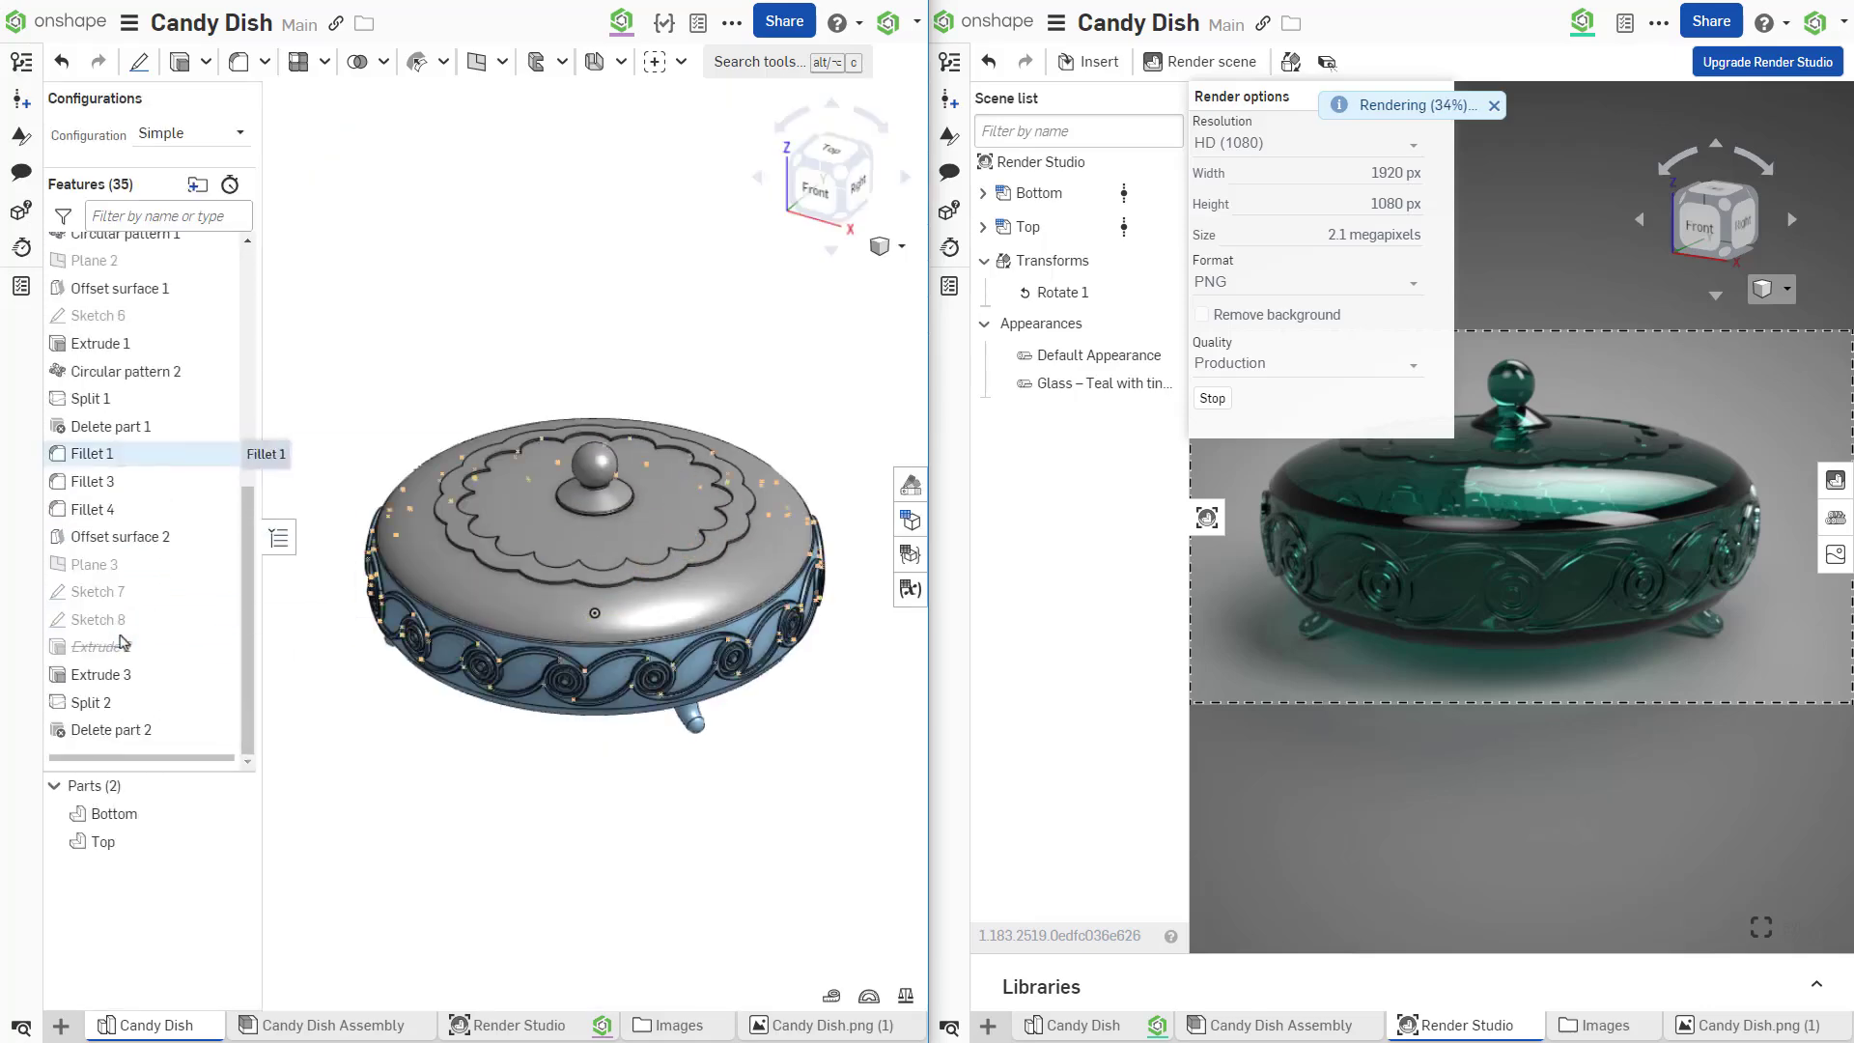
right_click(123, 623)
left_click(188, 207)
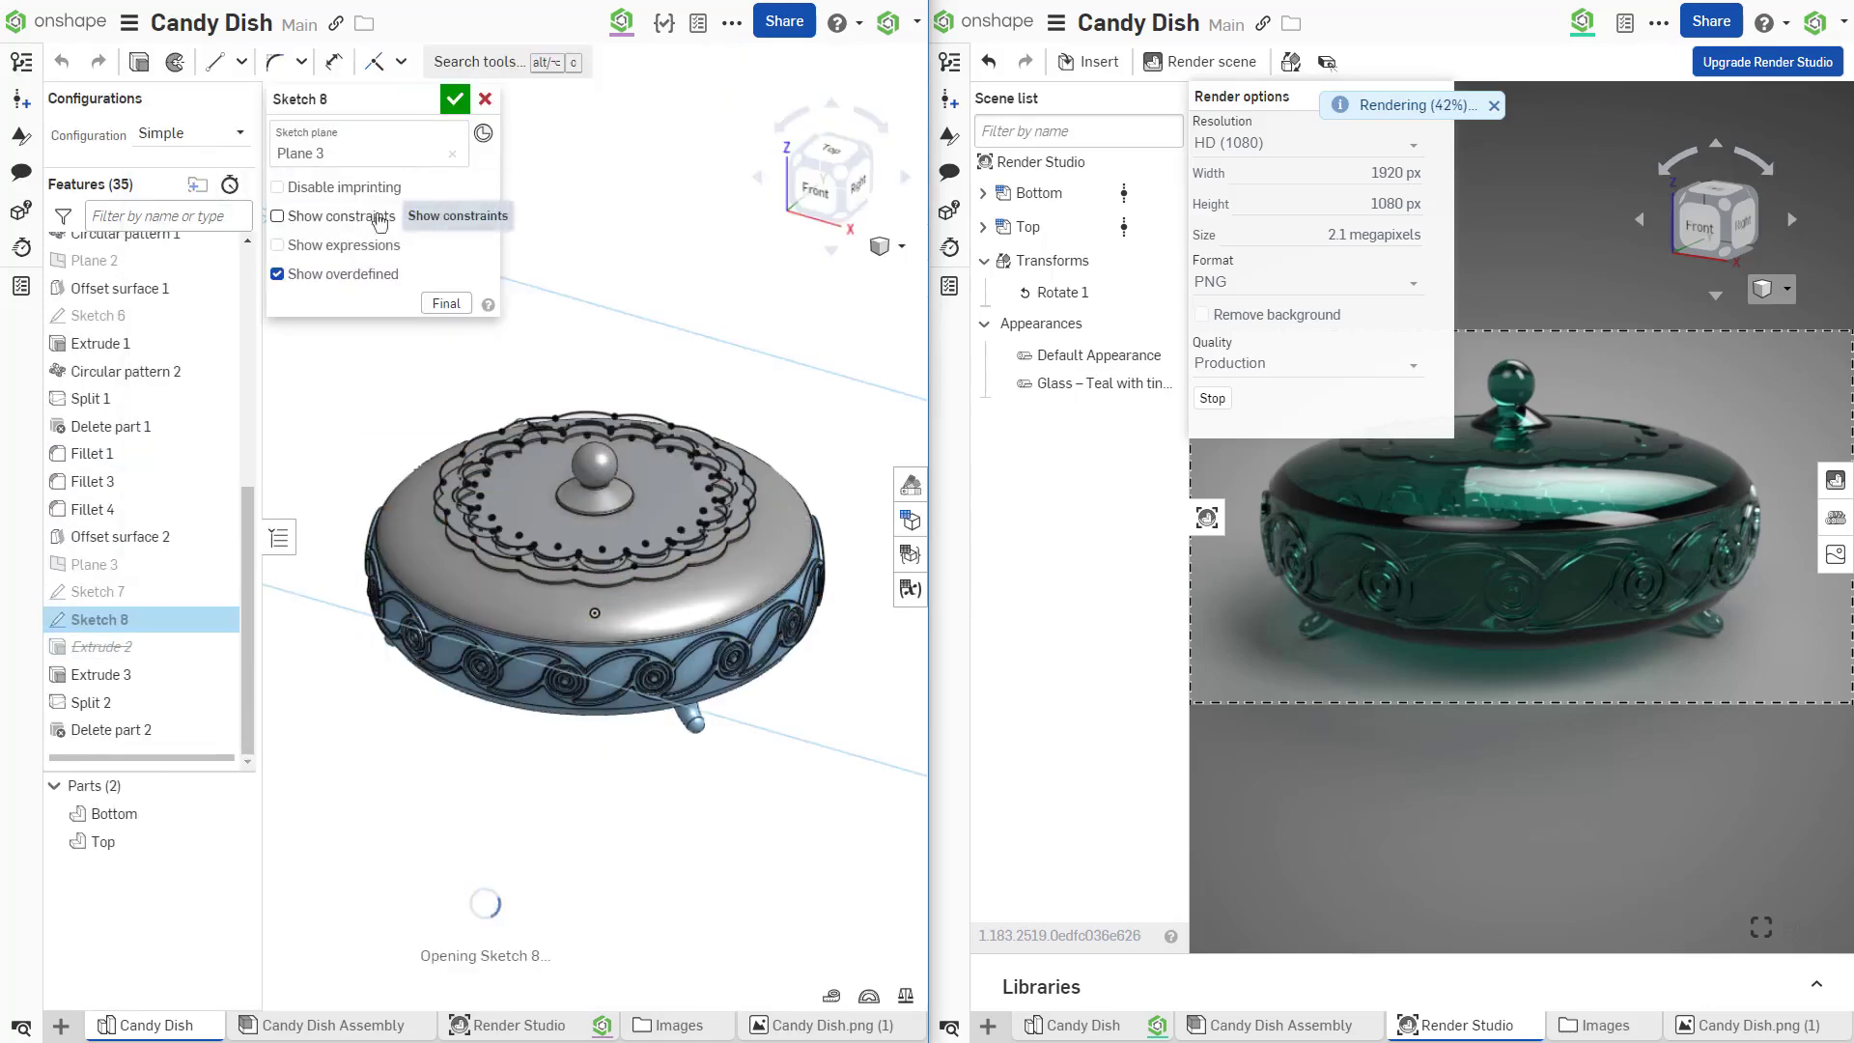
double_click(558, 427)
key("Return")
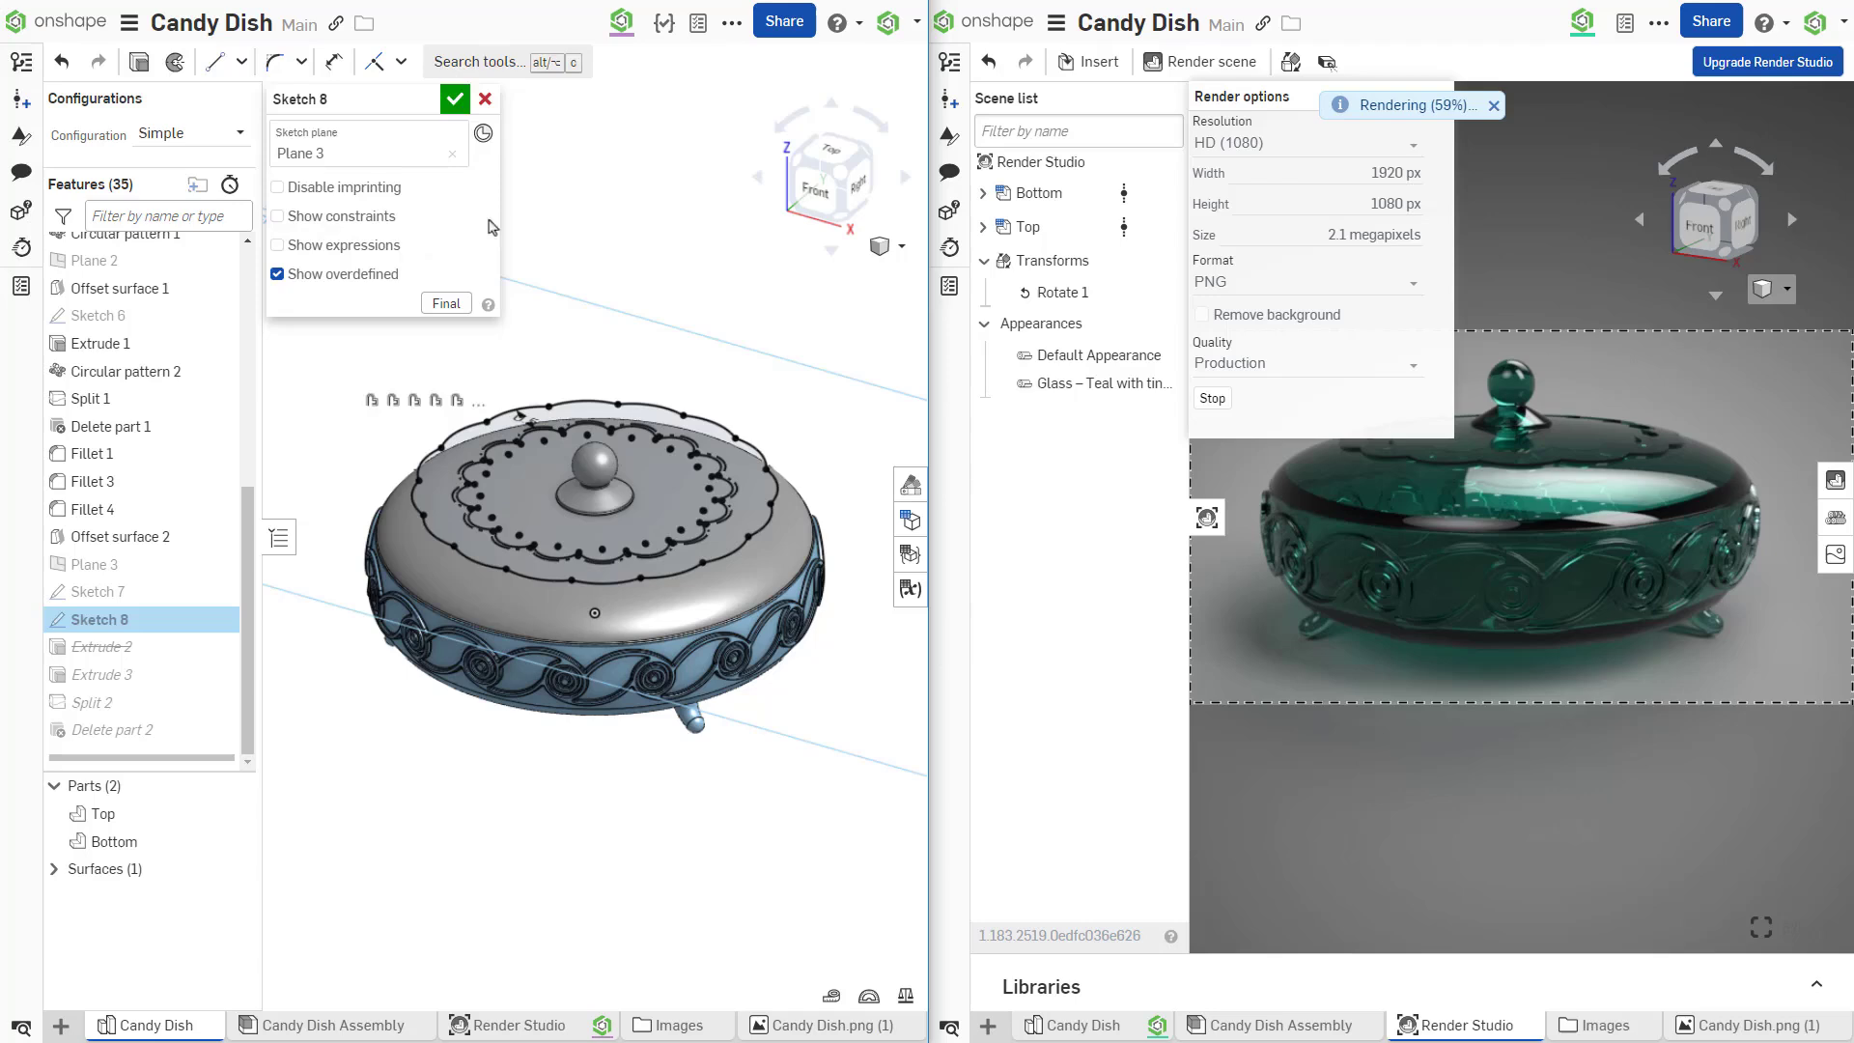
left_click(456, 99)
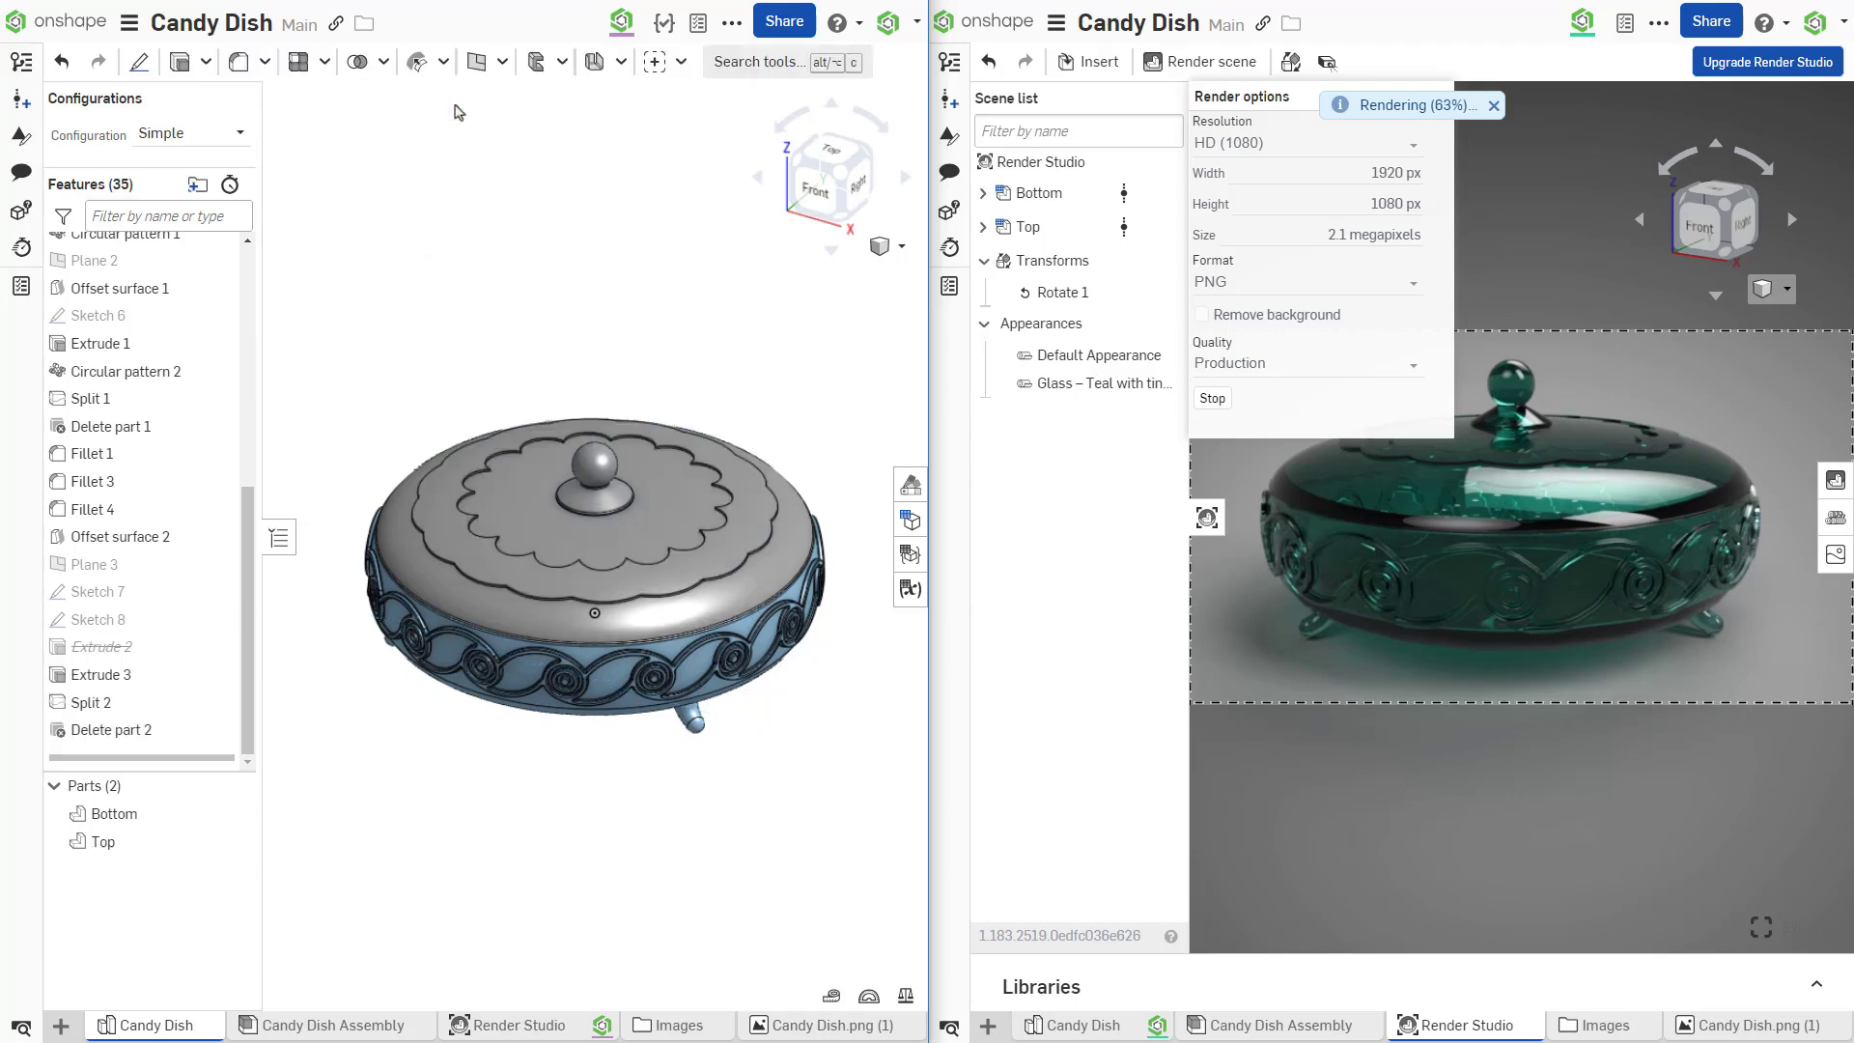
Return the dish to its Deisgn configuration.
left_click(910, 487)
left_click(559, 242)
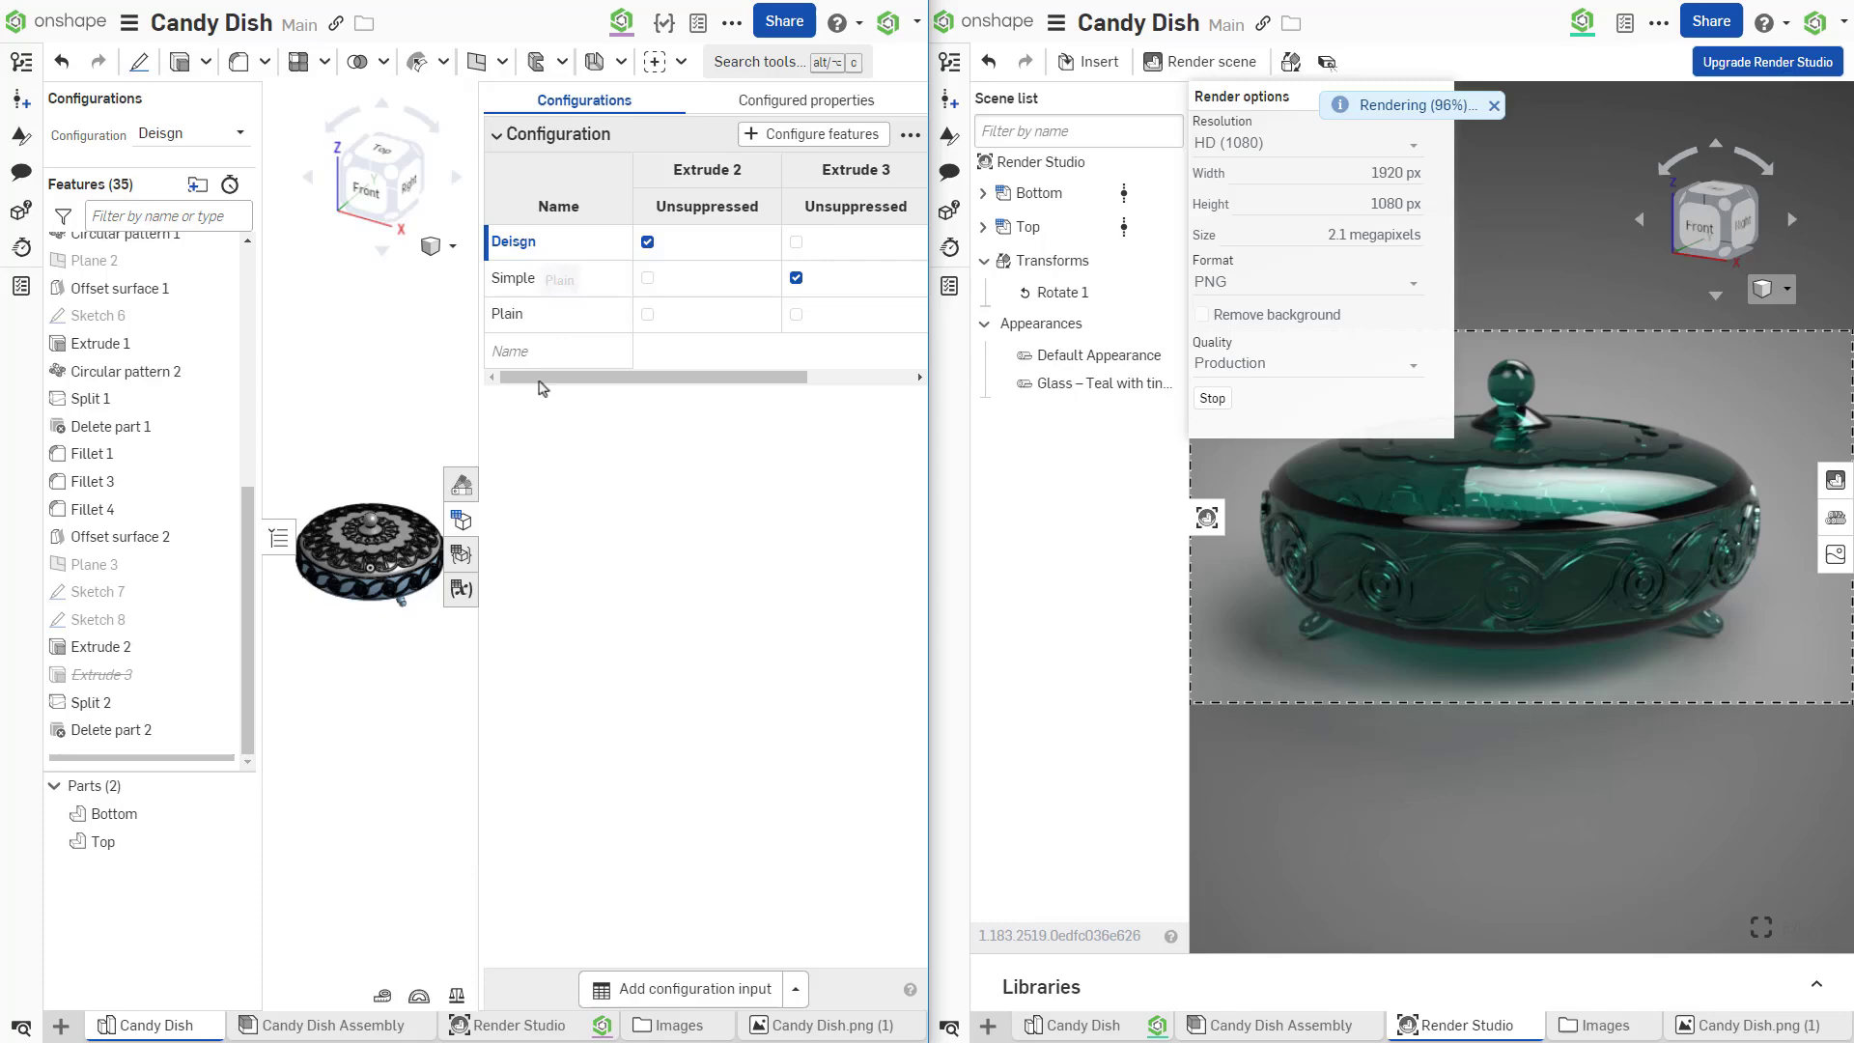
left_click(462, 485)
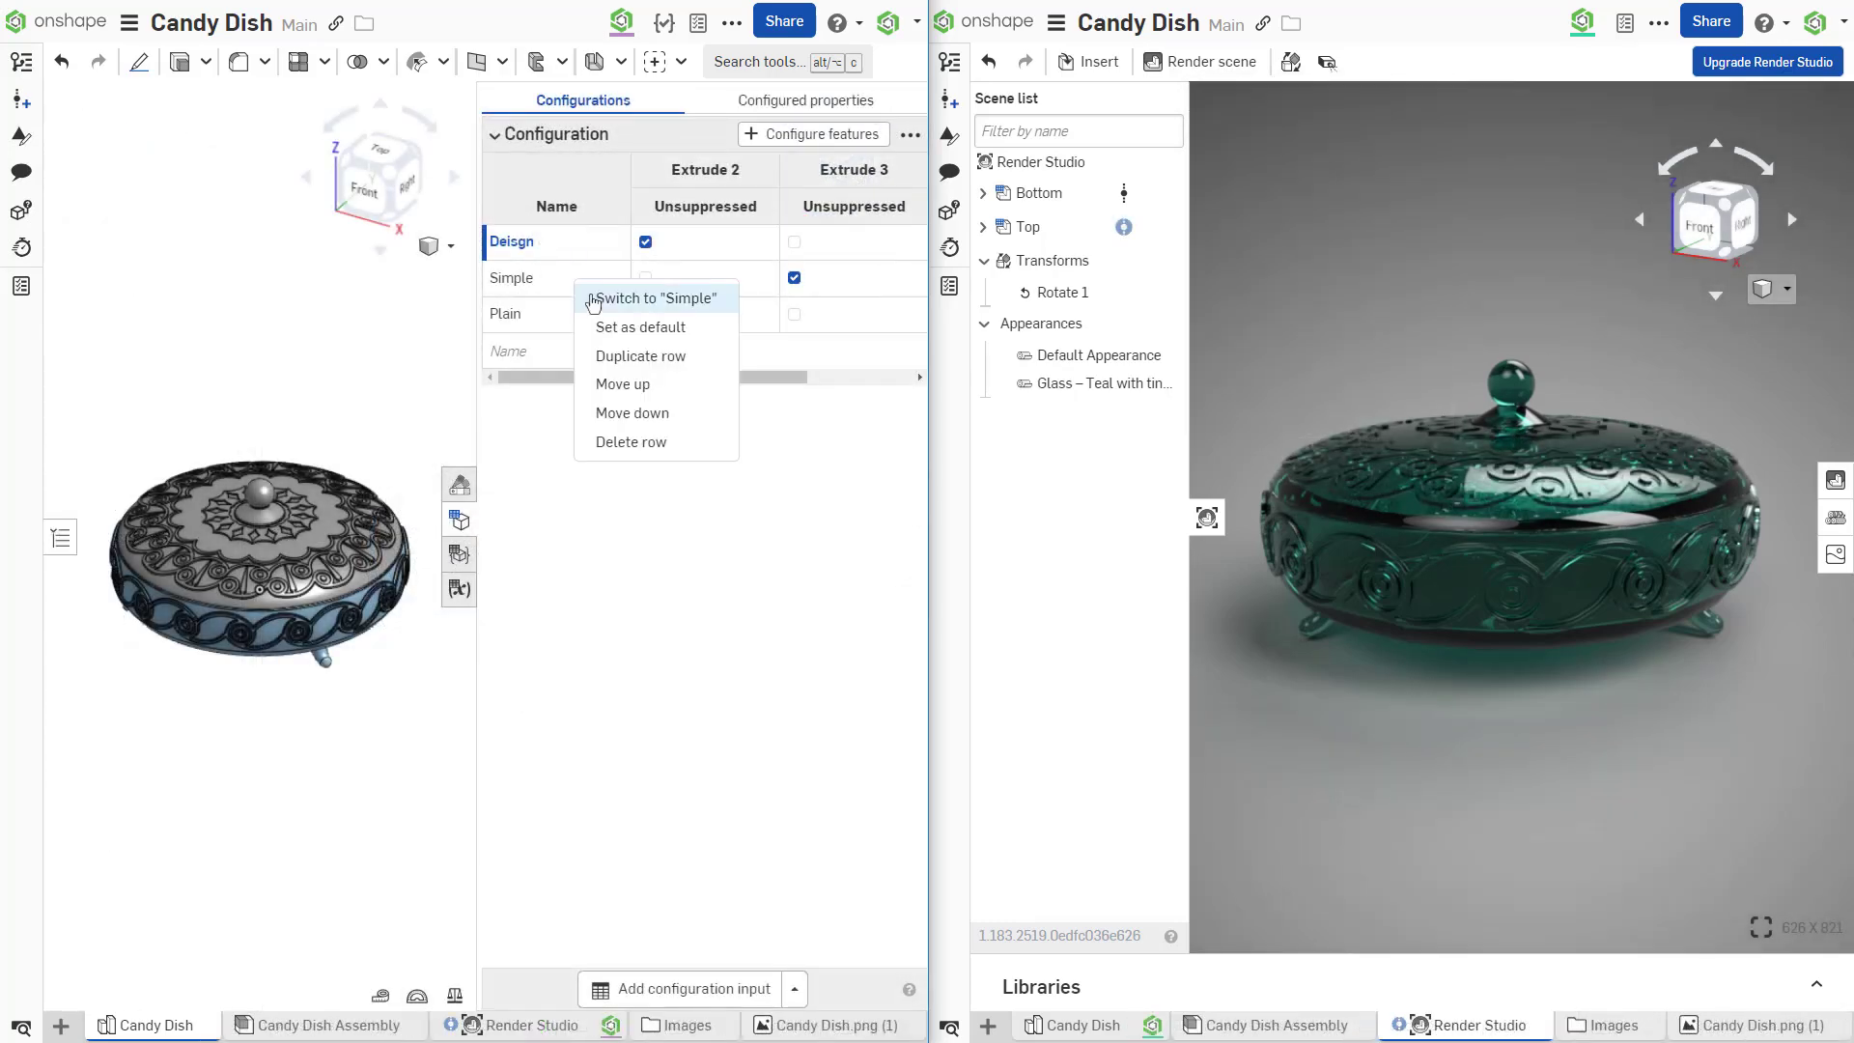
Make Plain the active configuration of the dish.
left_click(593, 302)
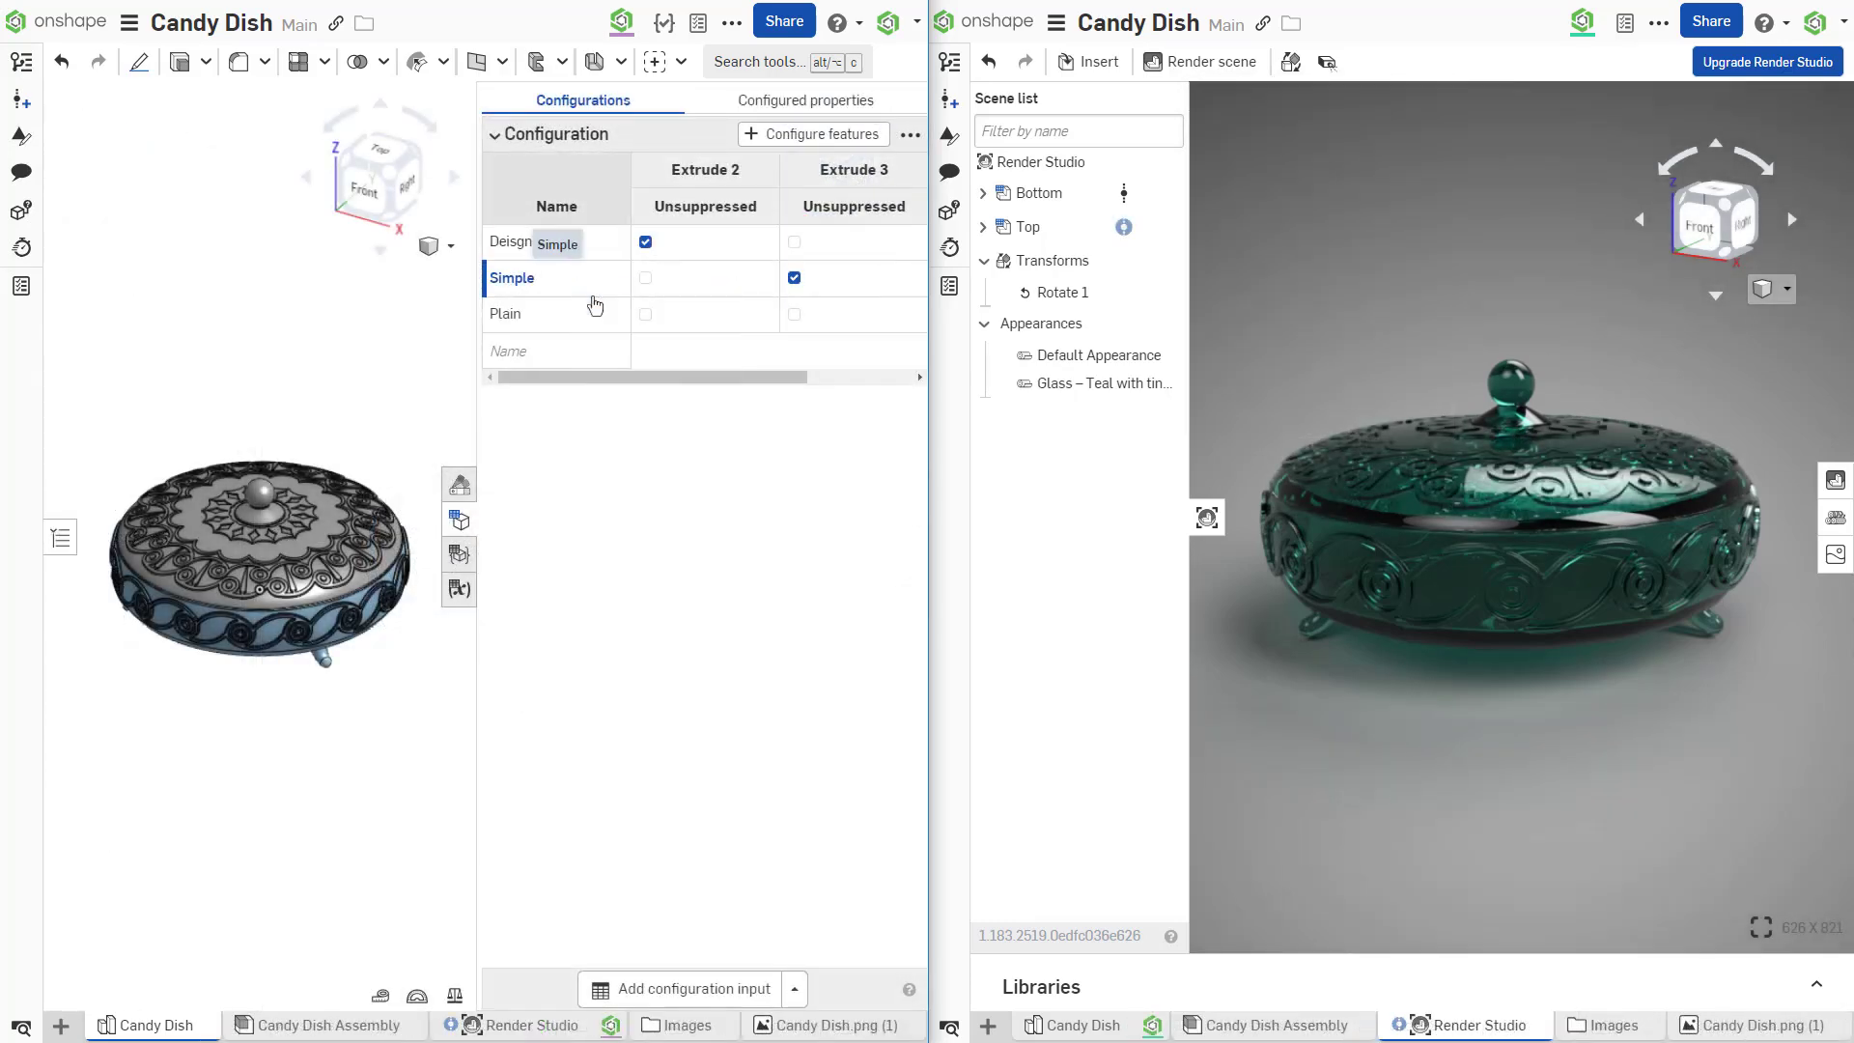
right_click(567, 319)
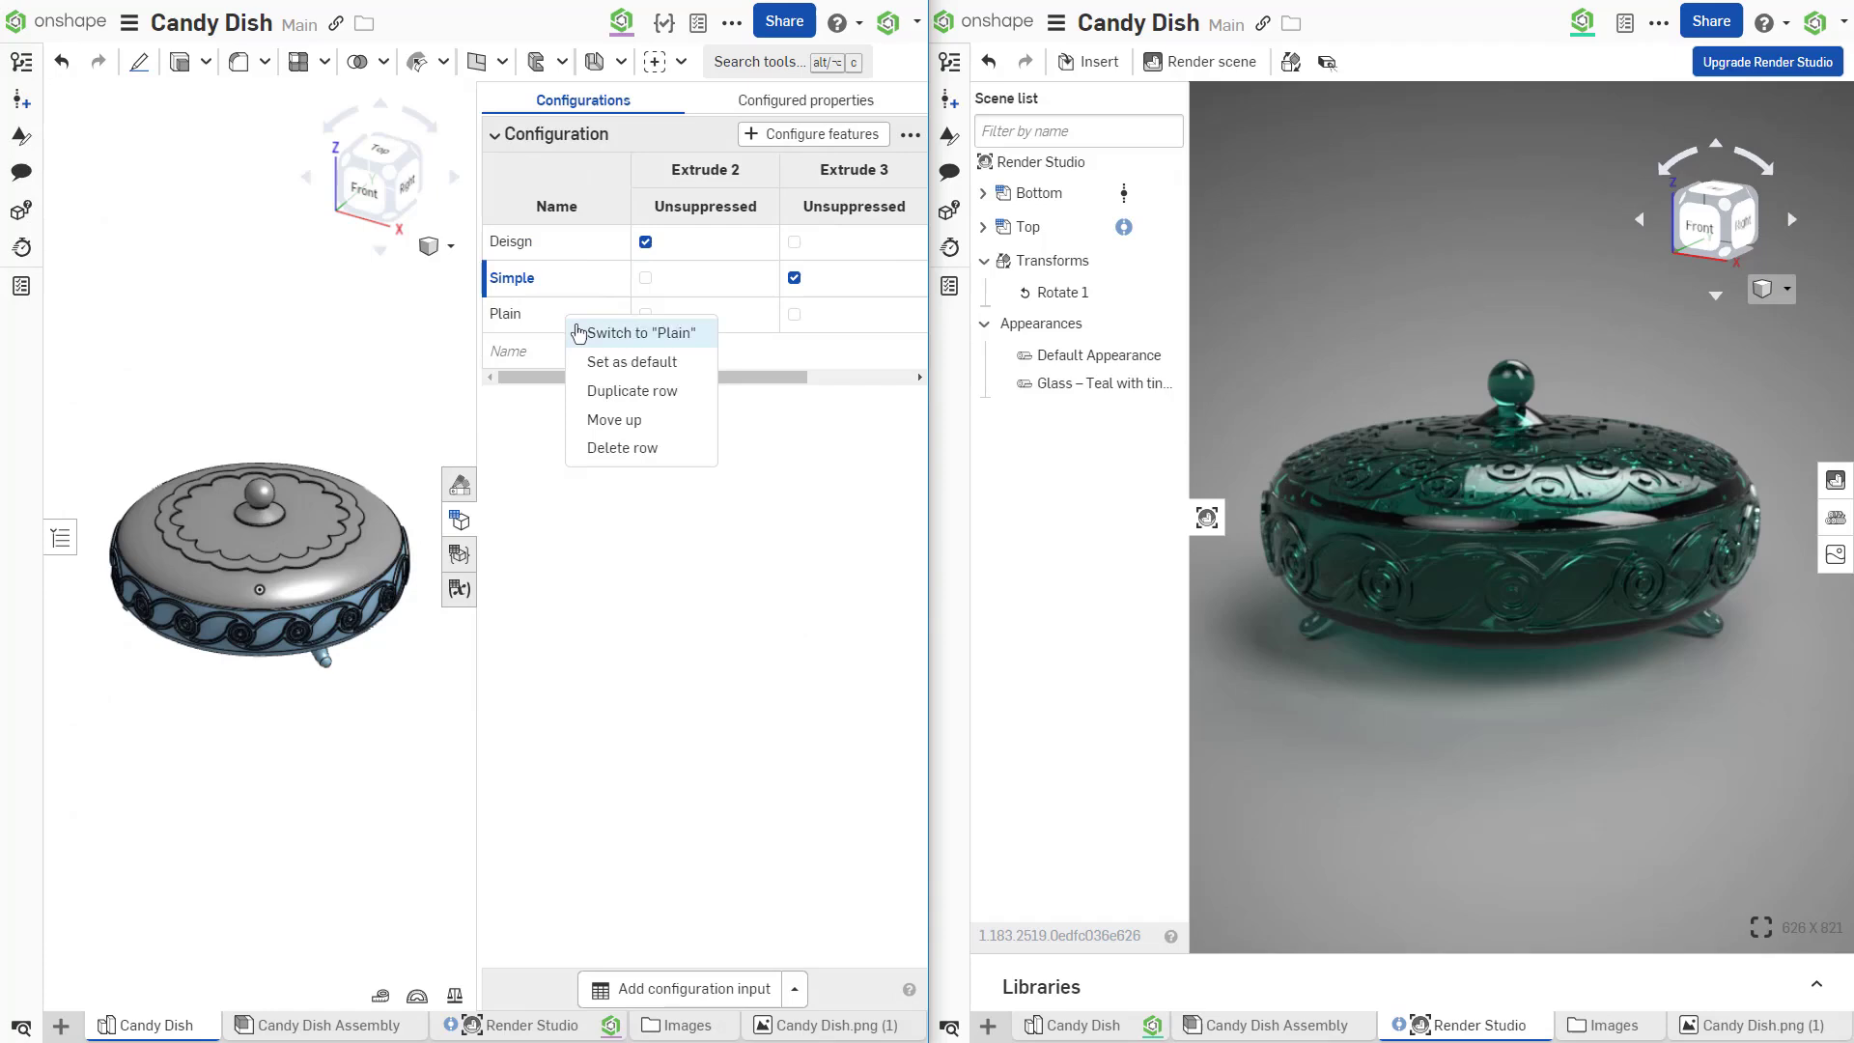
left_click(577, 330)
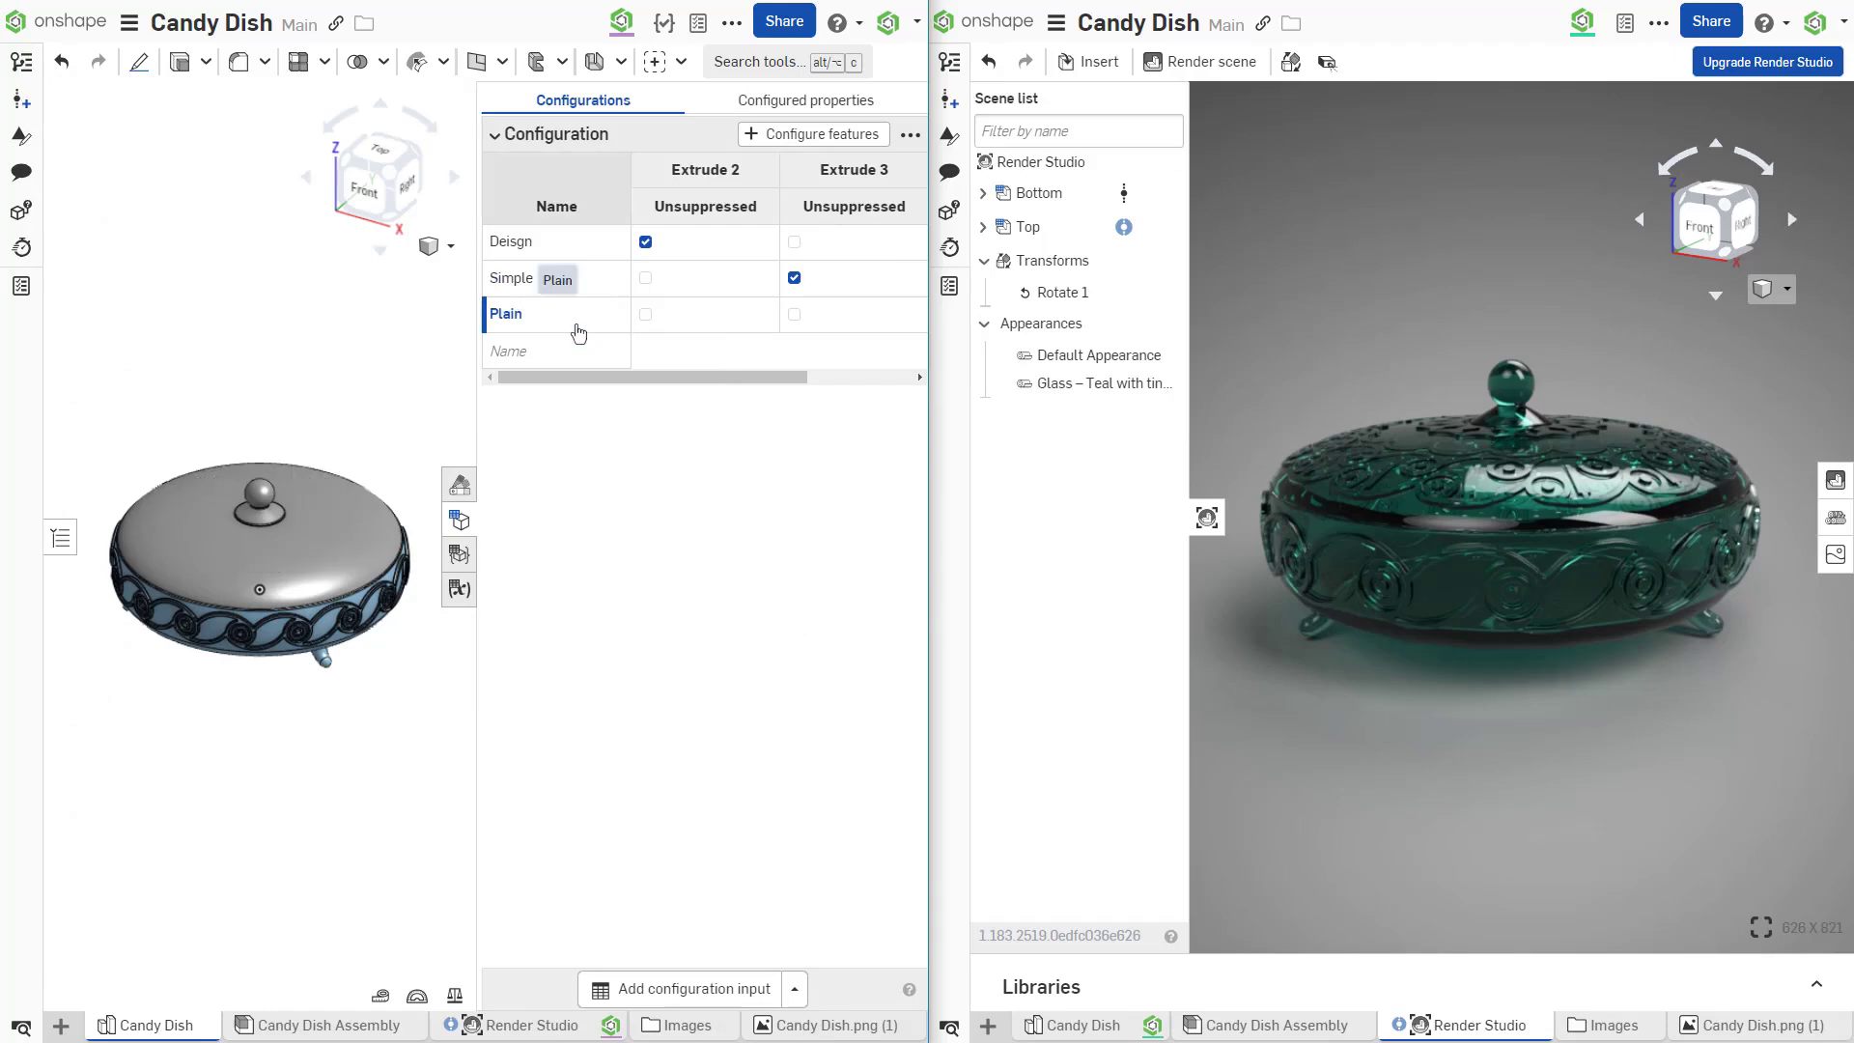
Change the configuration used by the Top part in the render scene.
right_click(1026, 227)
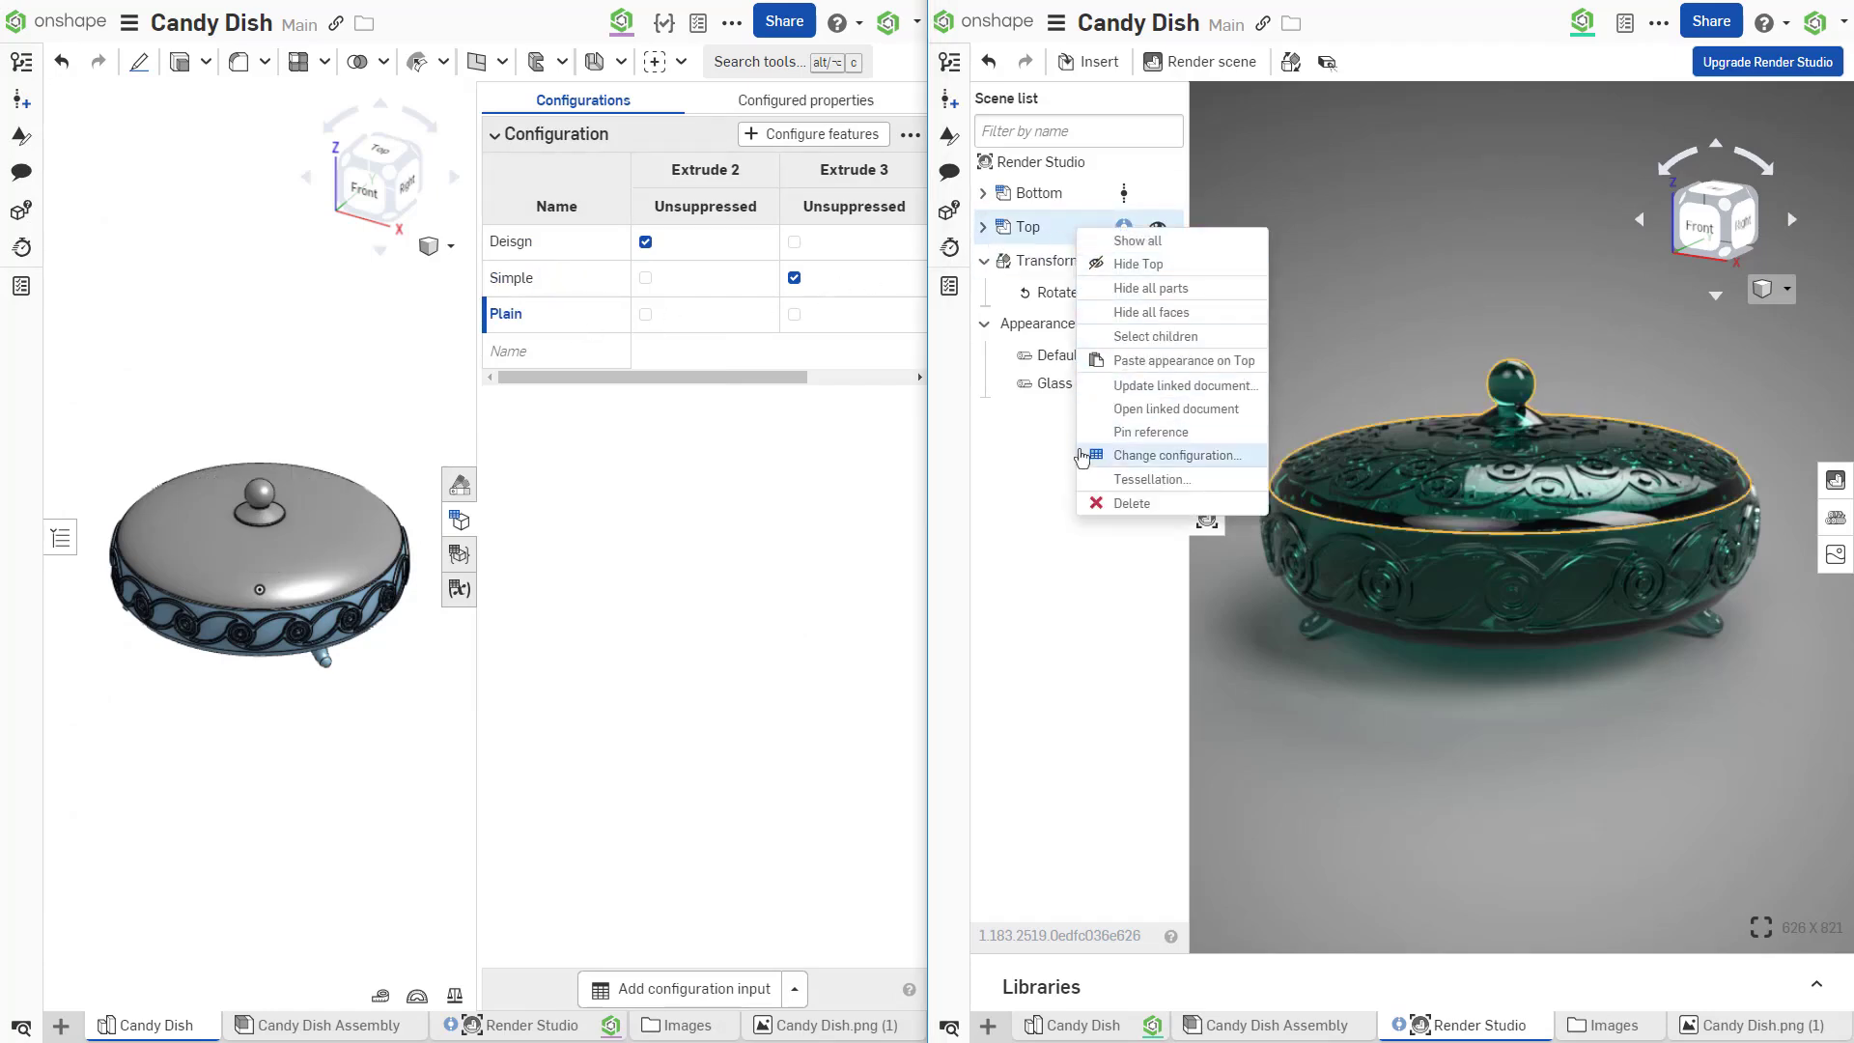
left_click(1170, 455)
left_click(1424, 238)
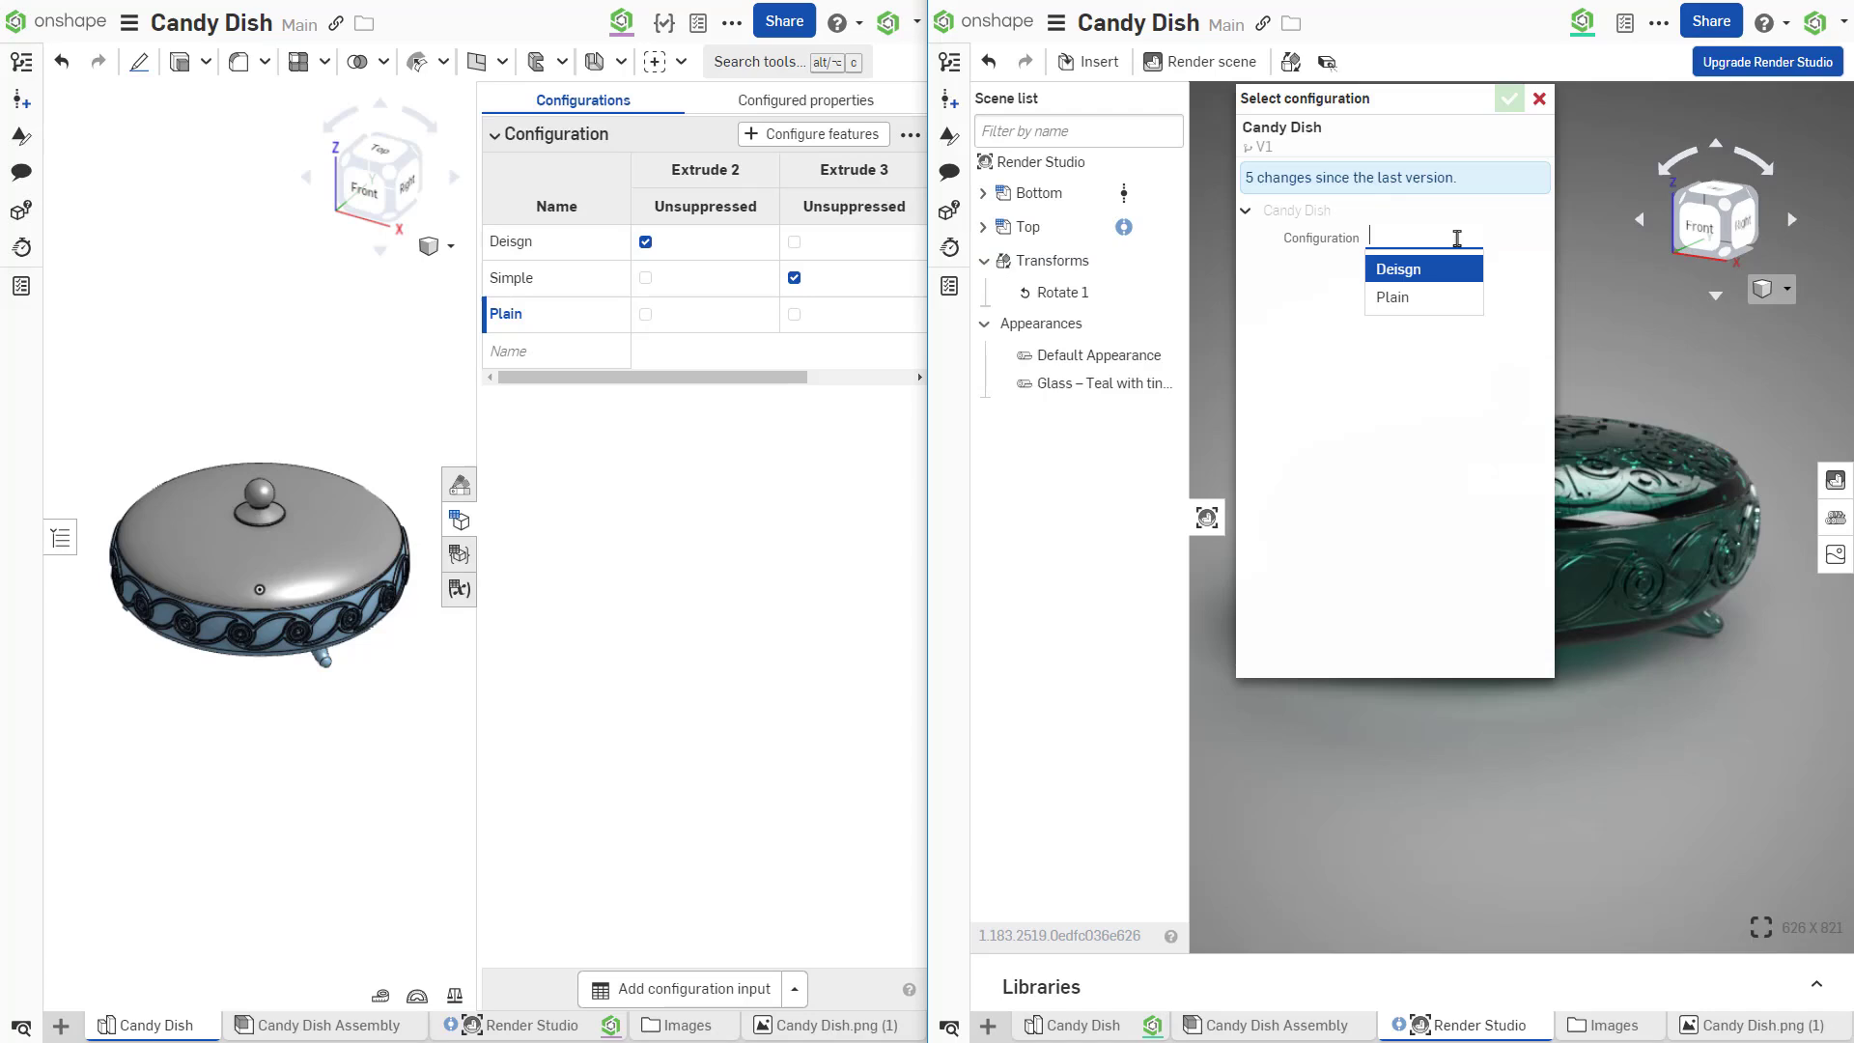
left_click(1540, 99)
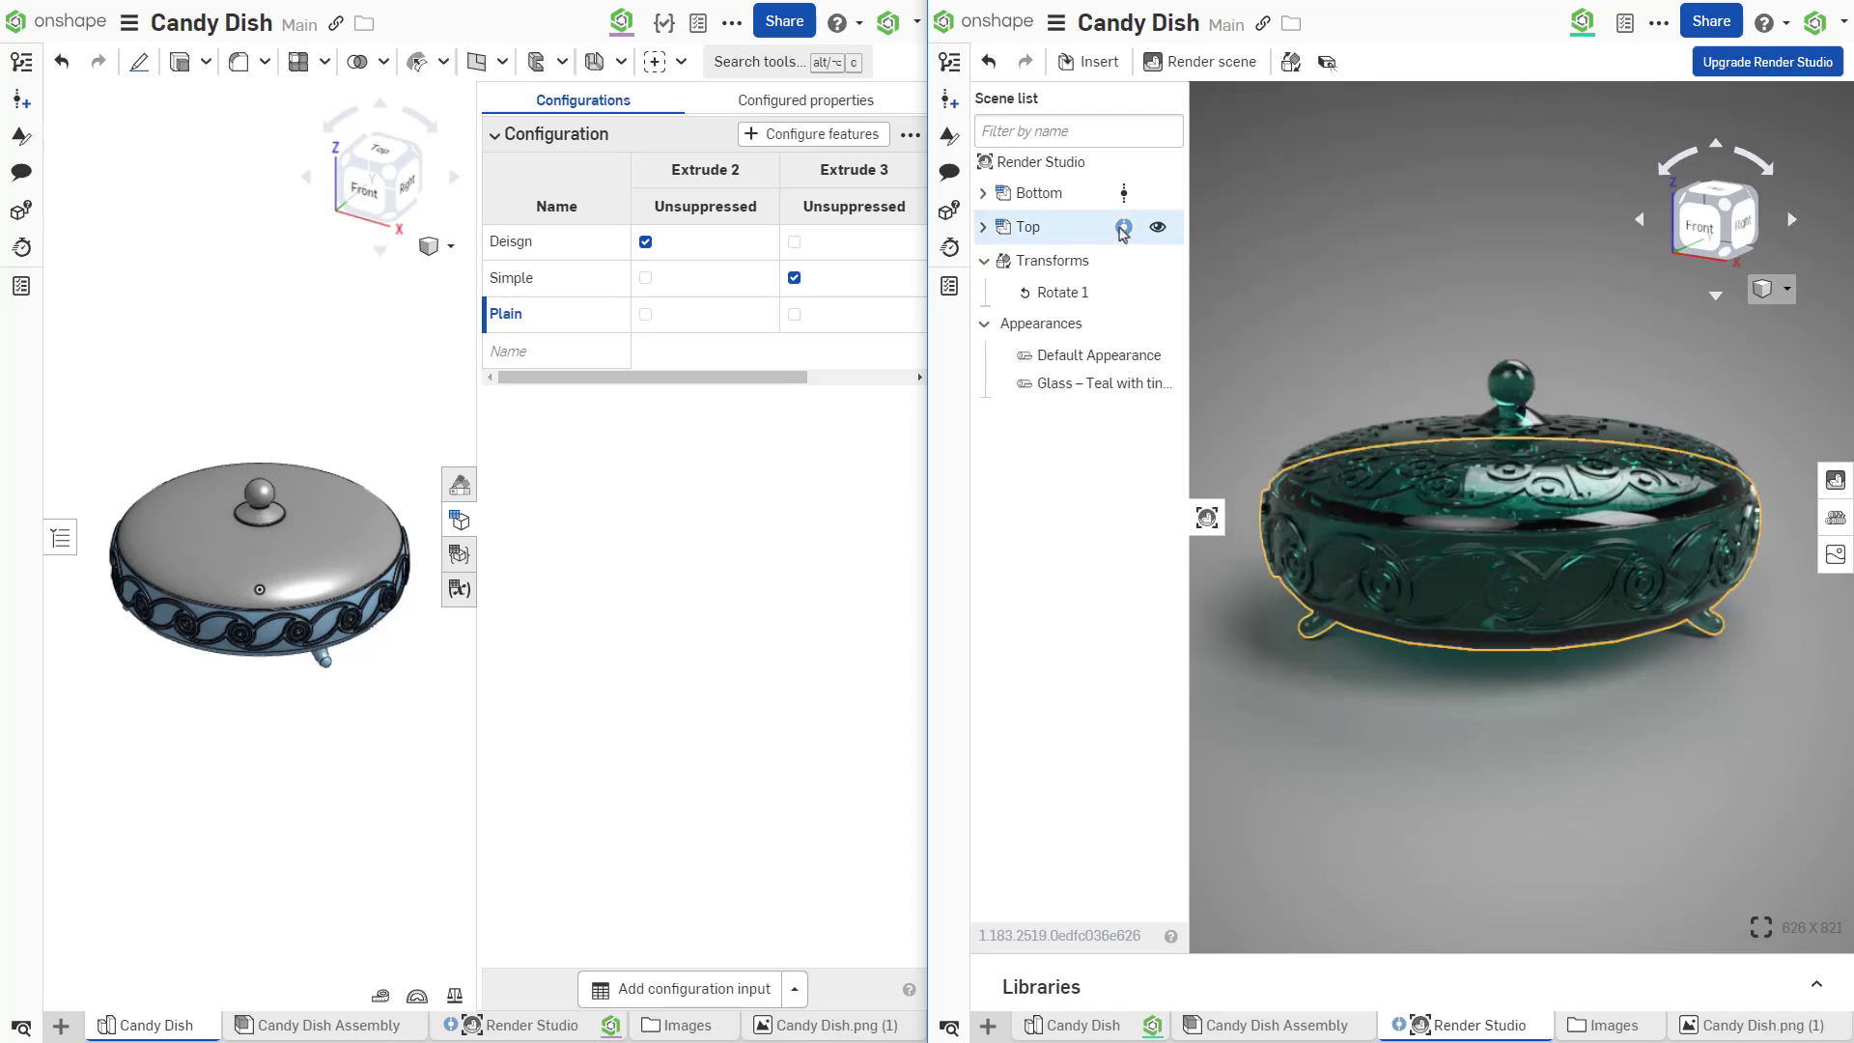
Update the scene's Candy Dish reference to the latest version in Reference manager.
left_click(1123, 228)
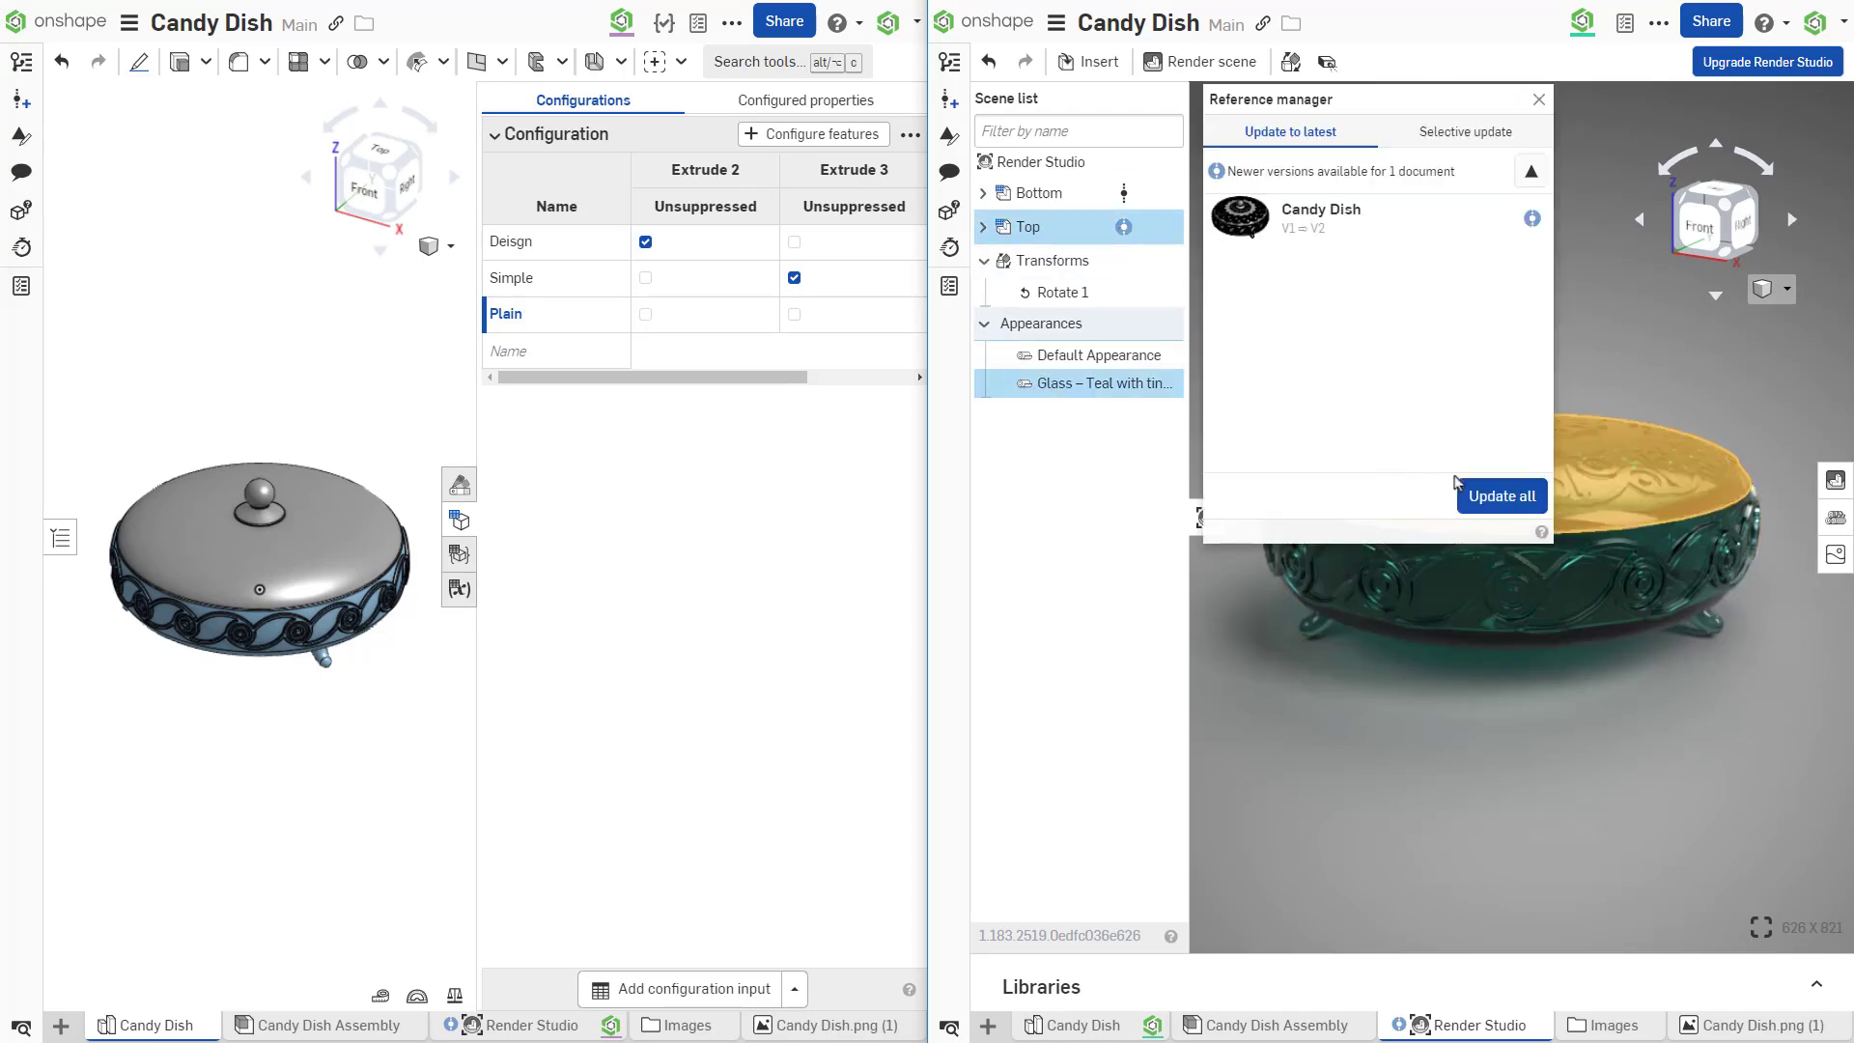
left_click(1501, 496)
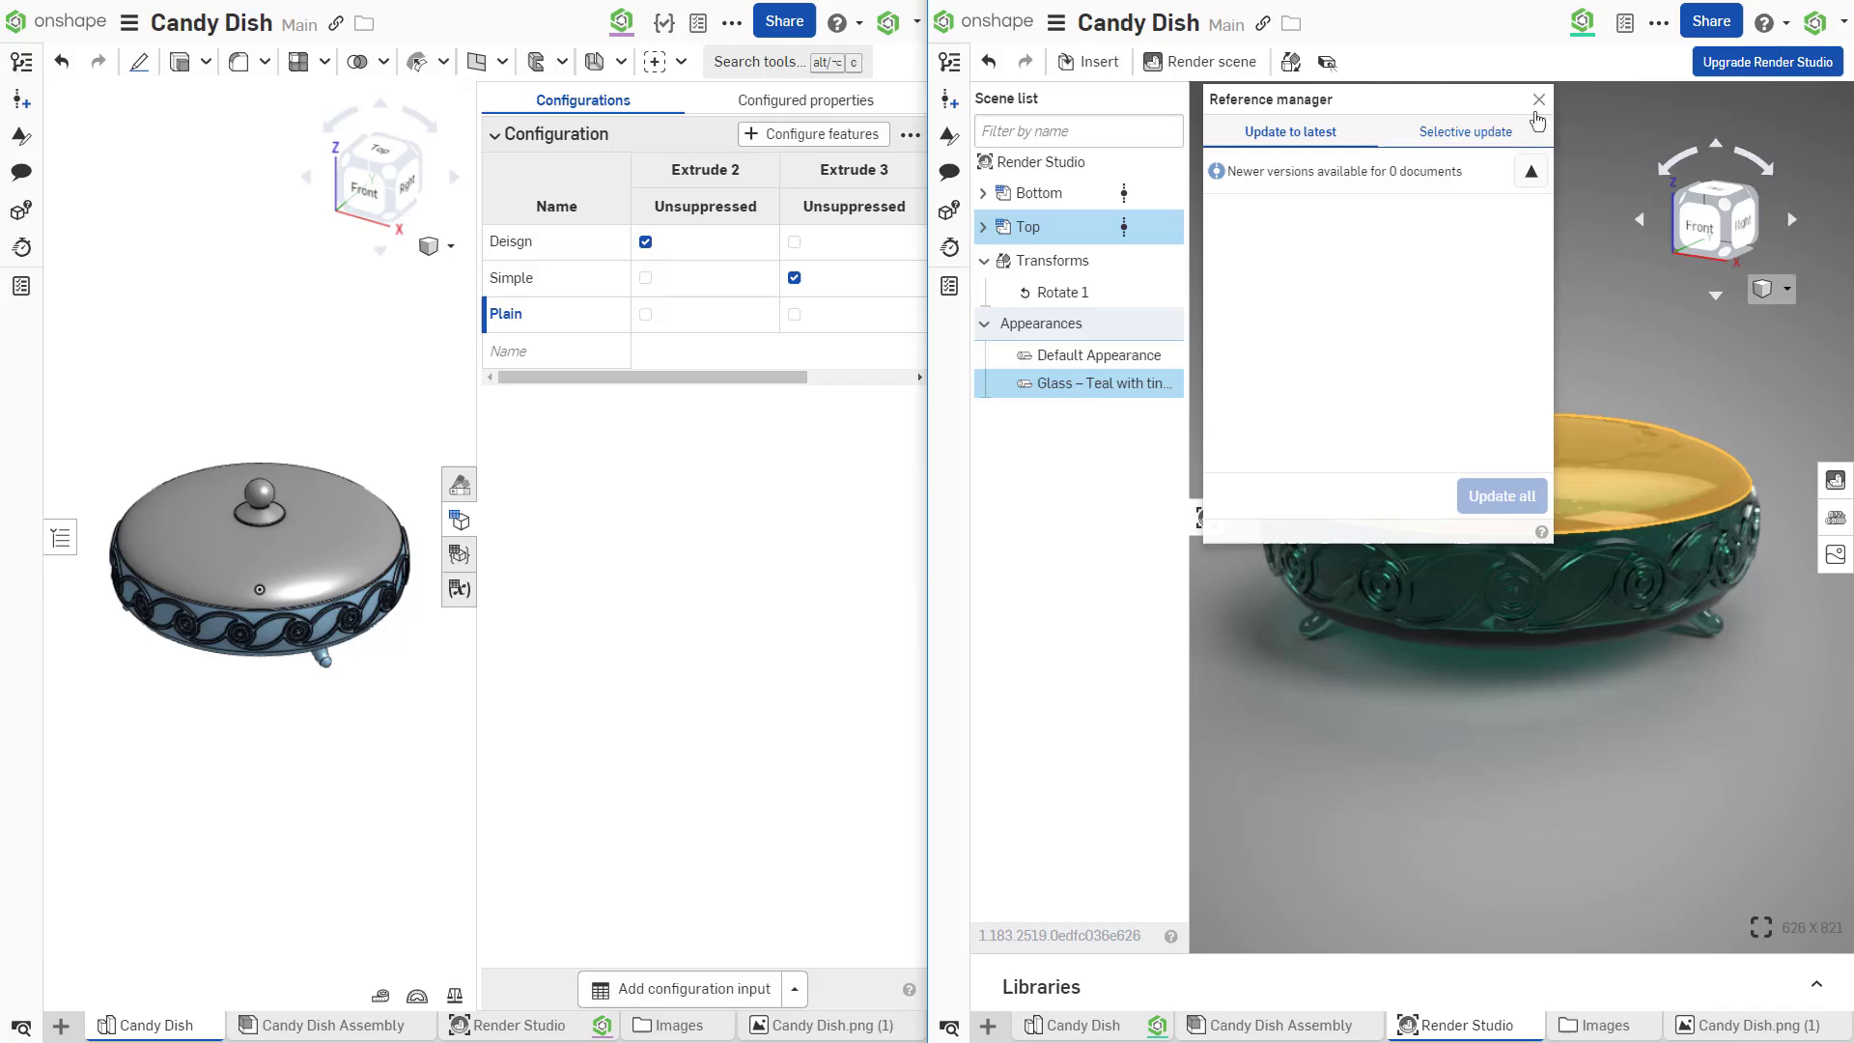
left_click(1539, 100)
Swap the dish's teal glass for Brushed copper – Light brushing, texture scale 0.25 X and Y.
left_click(1542, 112)
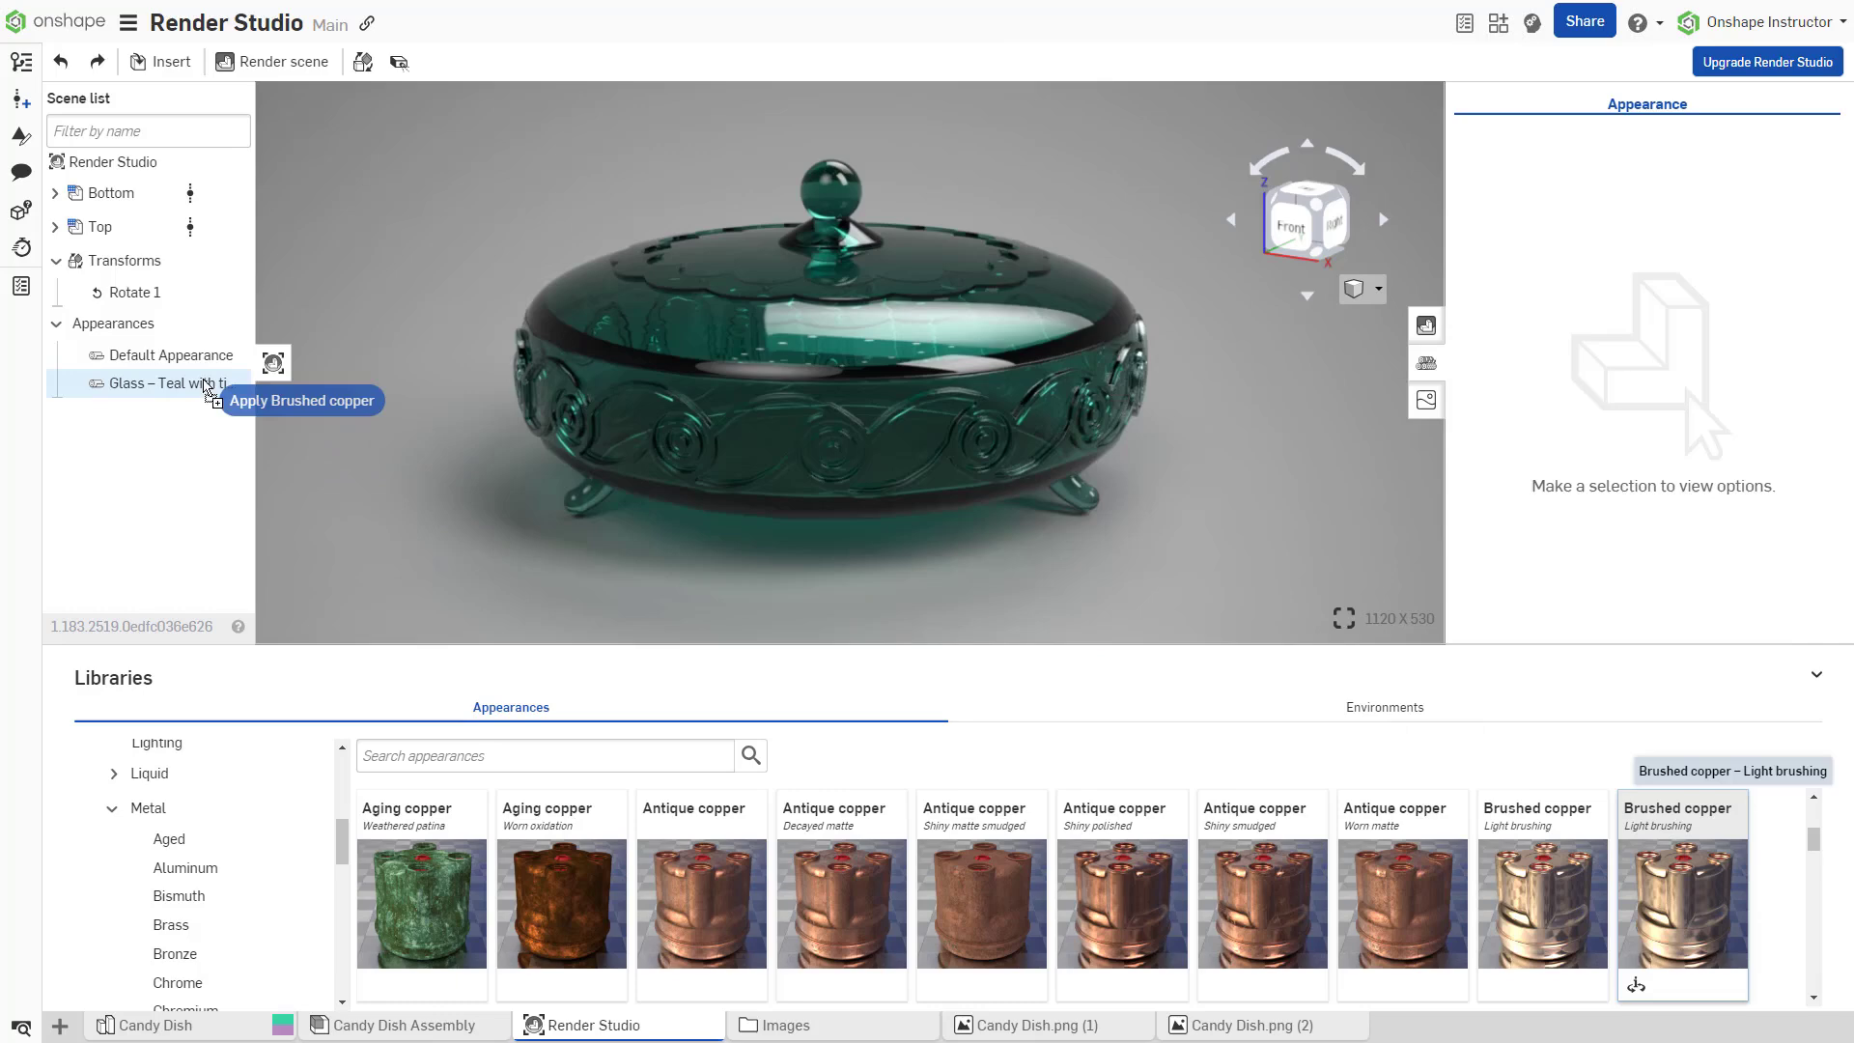
left_click_drag(1221, 681, 199, 385)
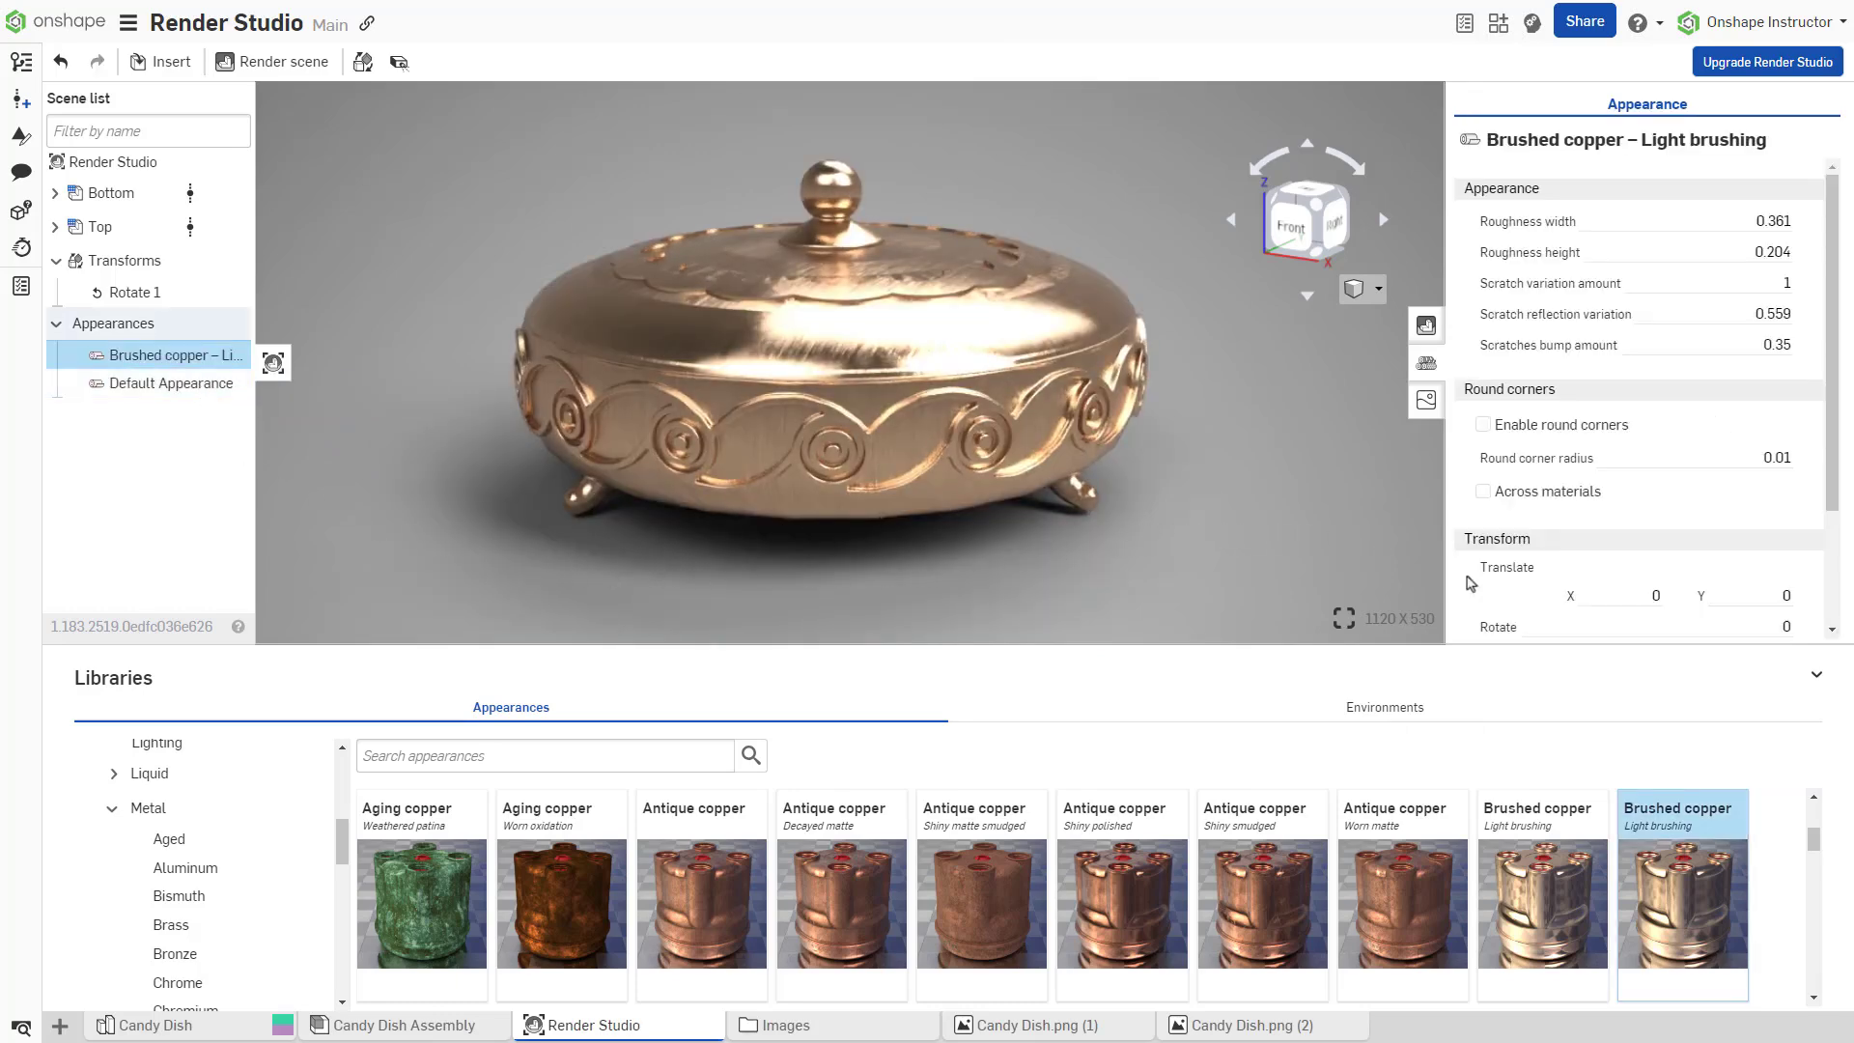
scroll(1472, 579, "down", 2)
left_click(1593, 584)
type("25")
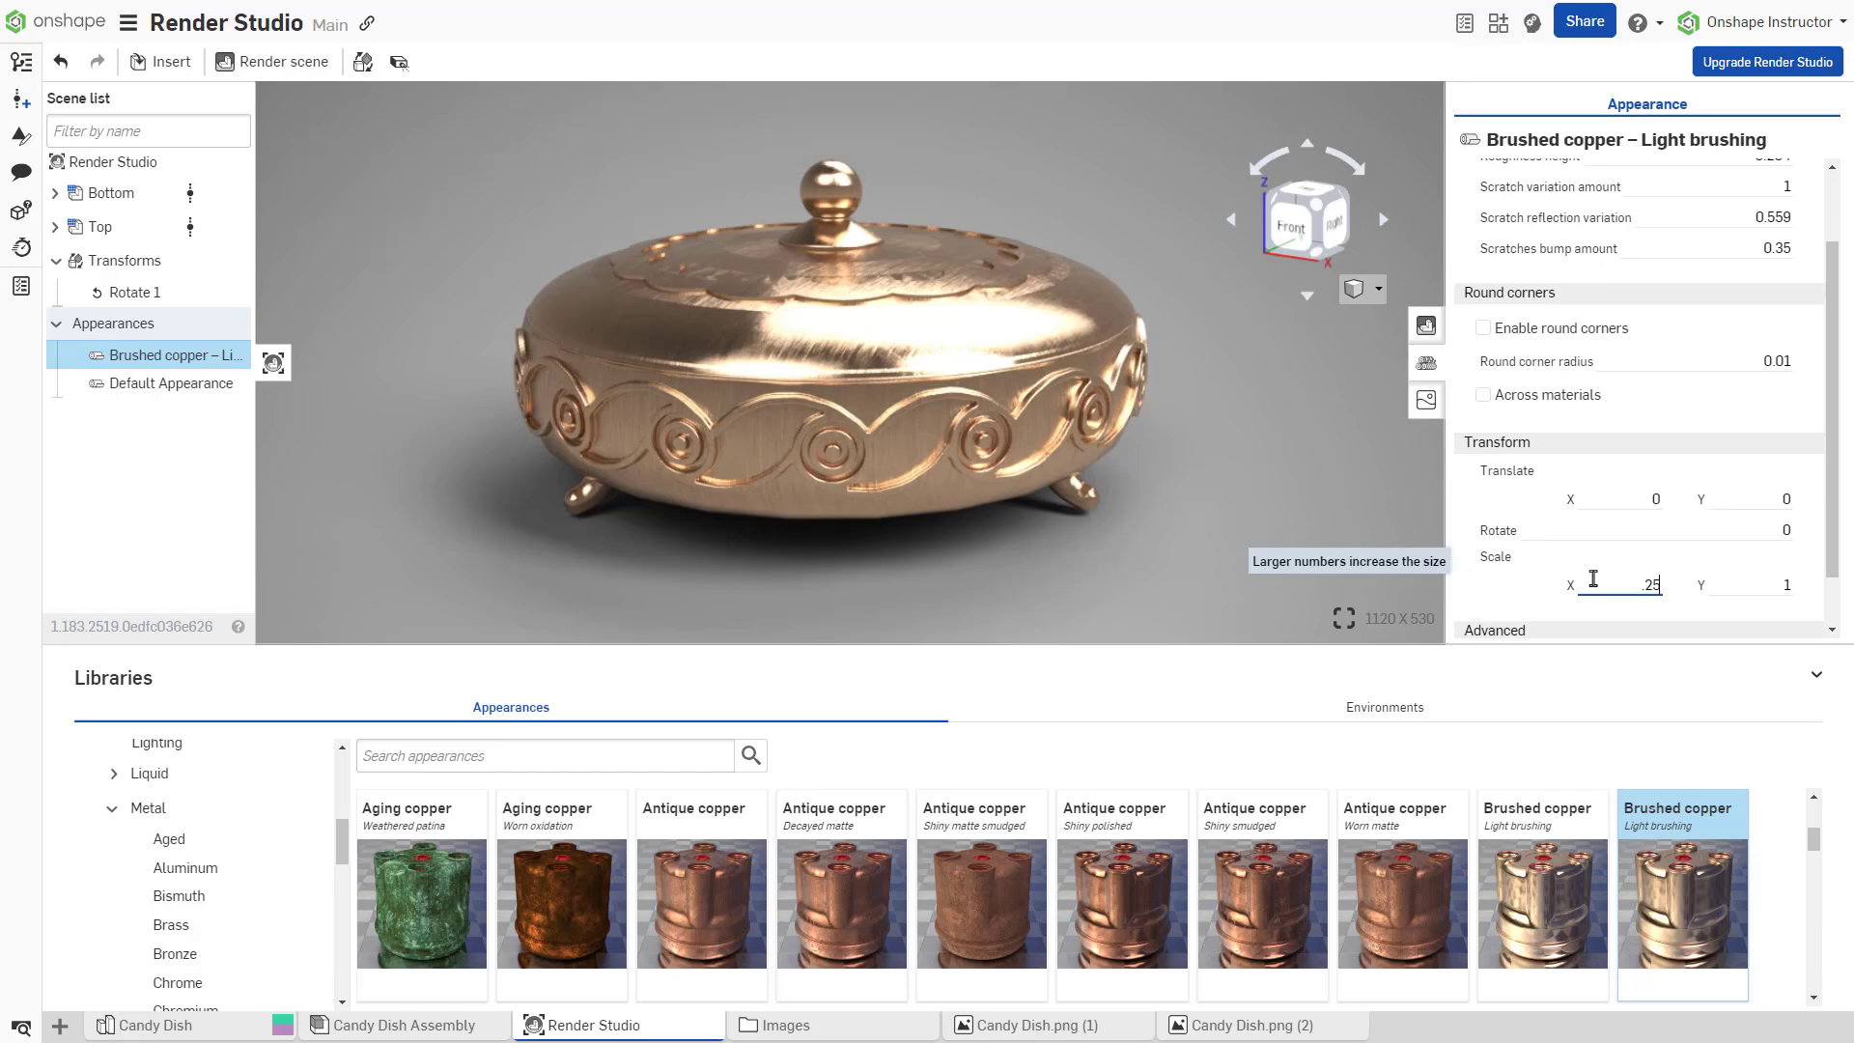
left_click(1753, 584)
type(".25")
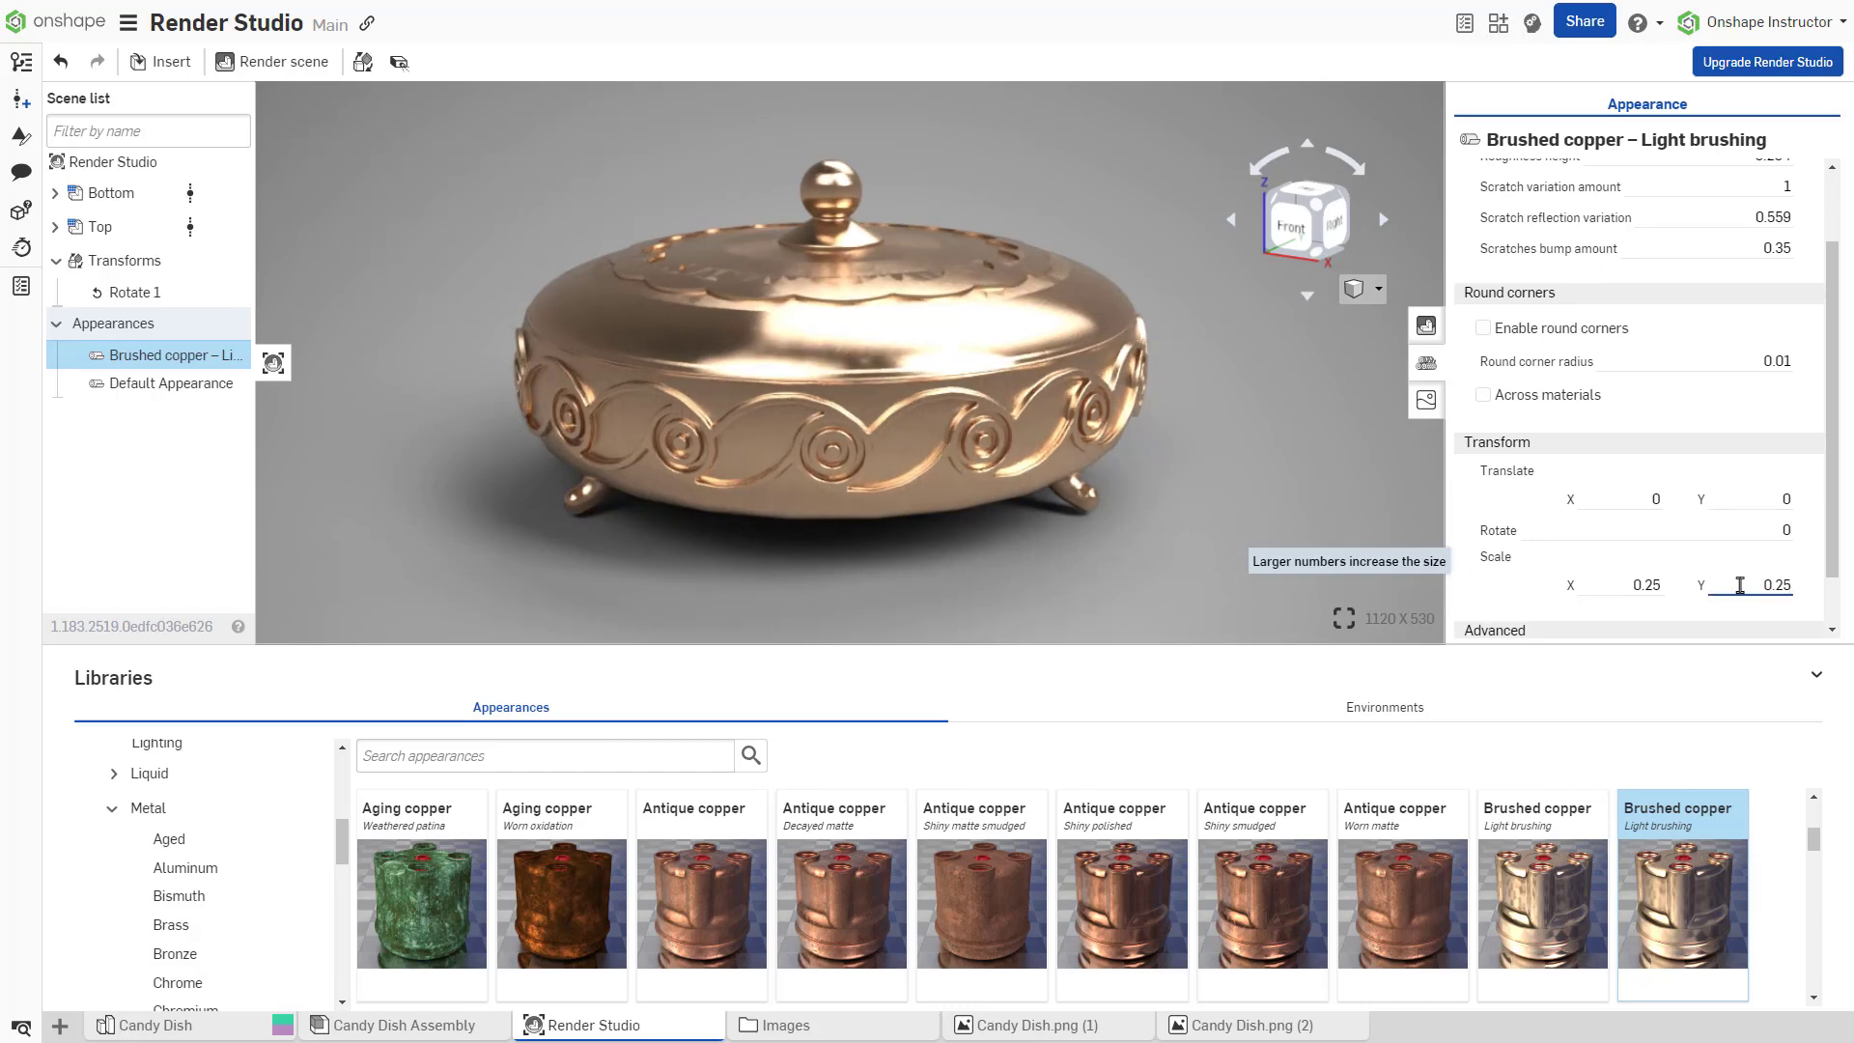
Dim environment lighting intensity to 0.8 and set tone-mapping saturation to 1.
left_click(1428, 401)
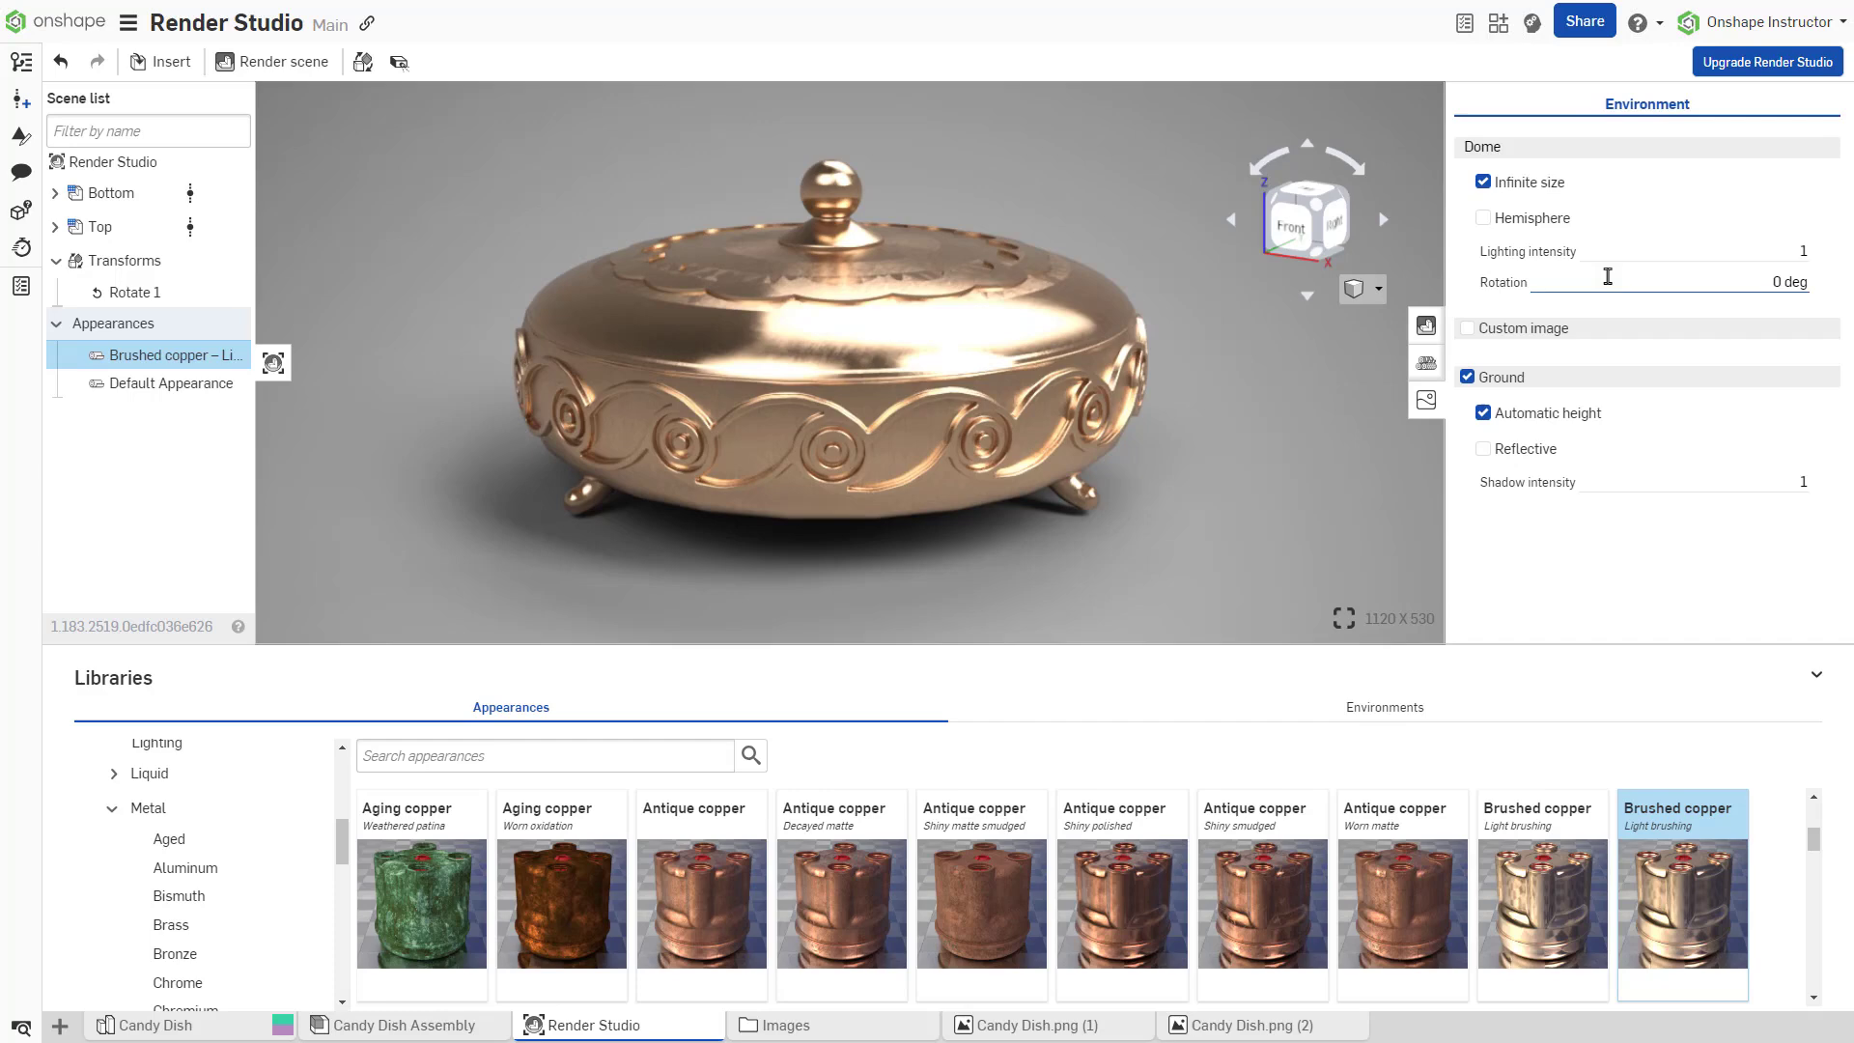
left_click(1695, 253)
type("2")
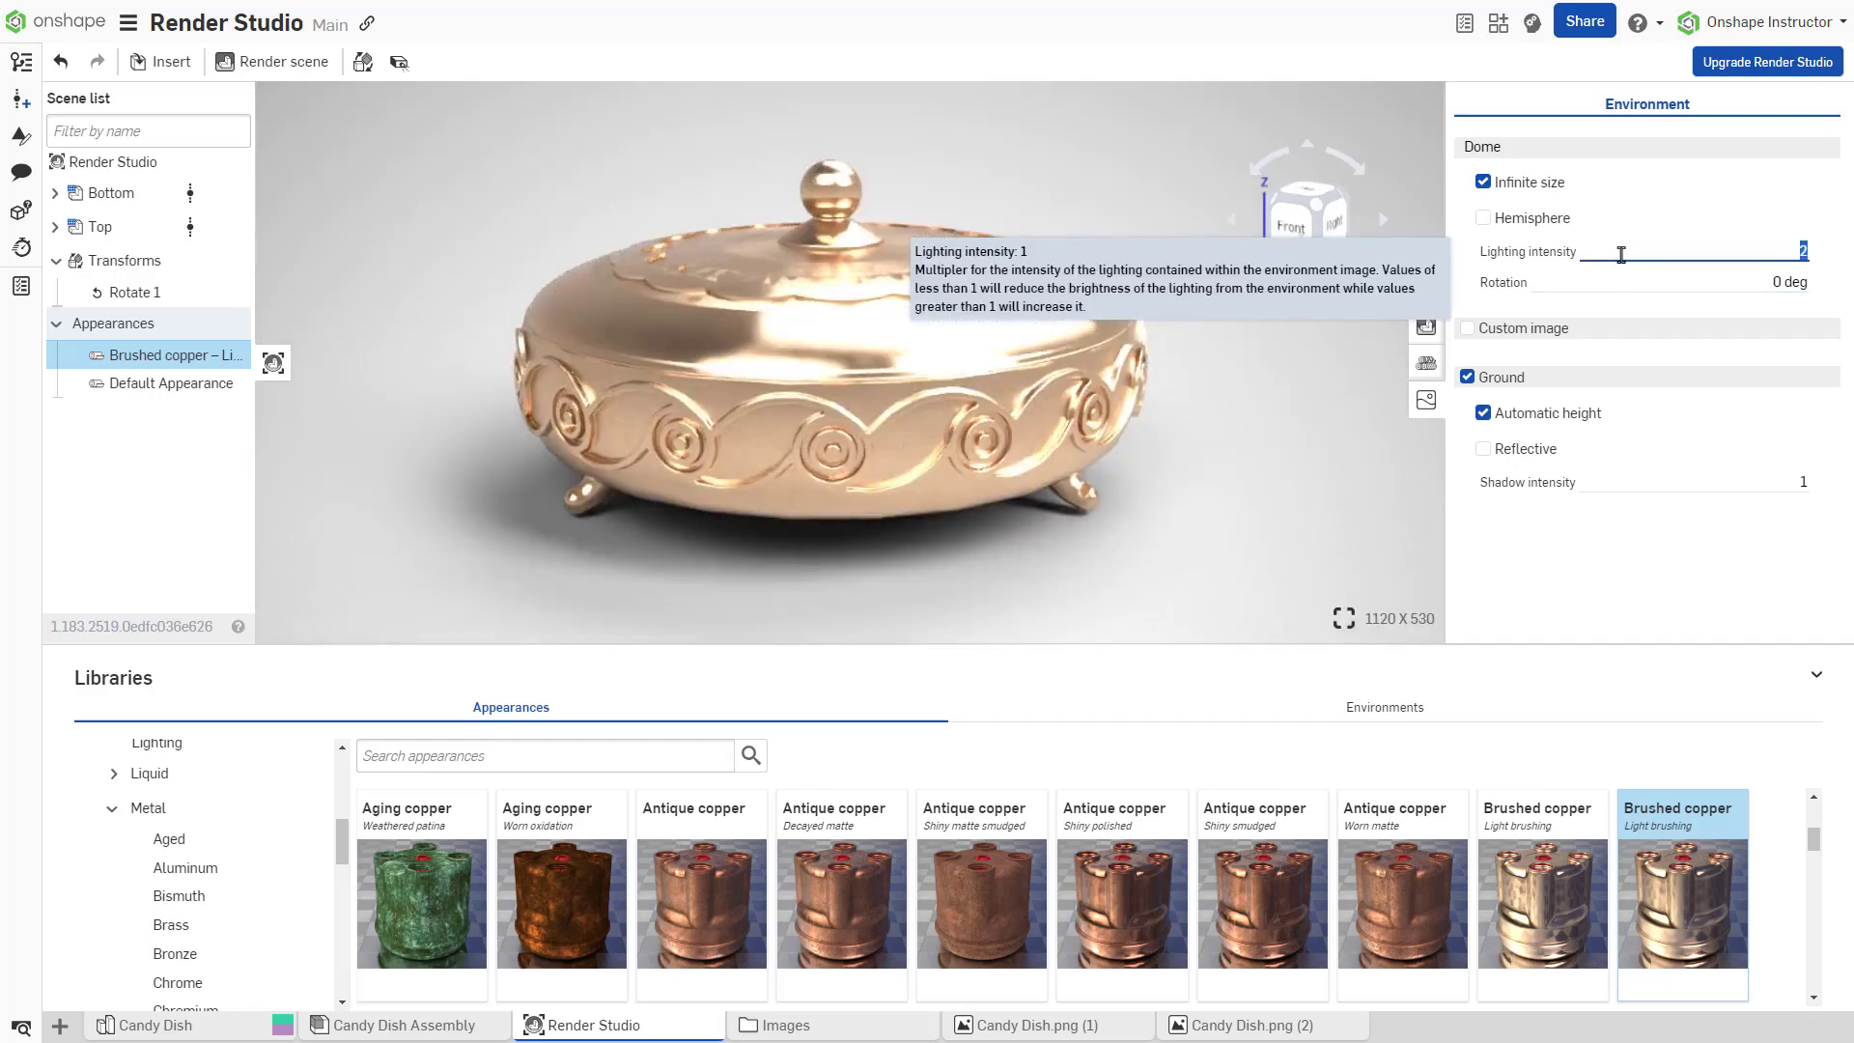
type("8")
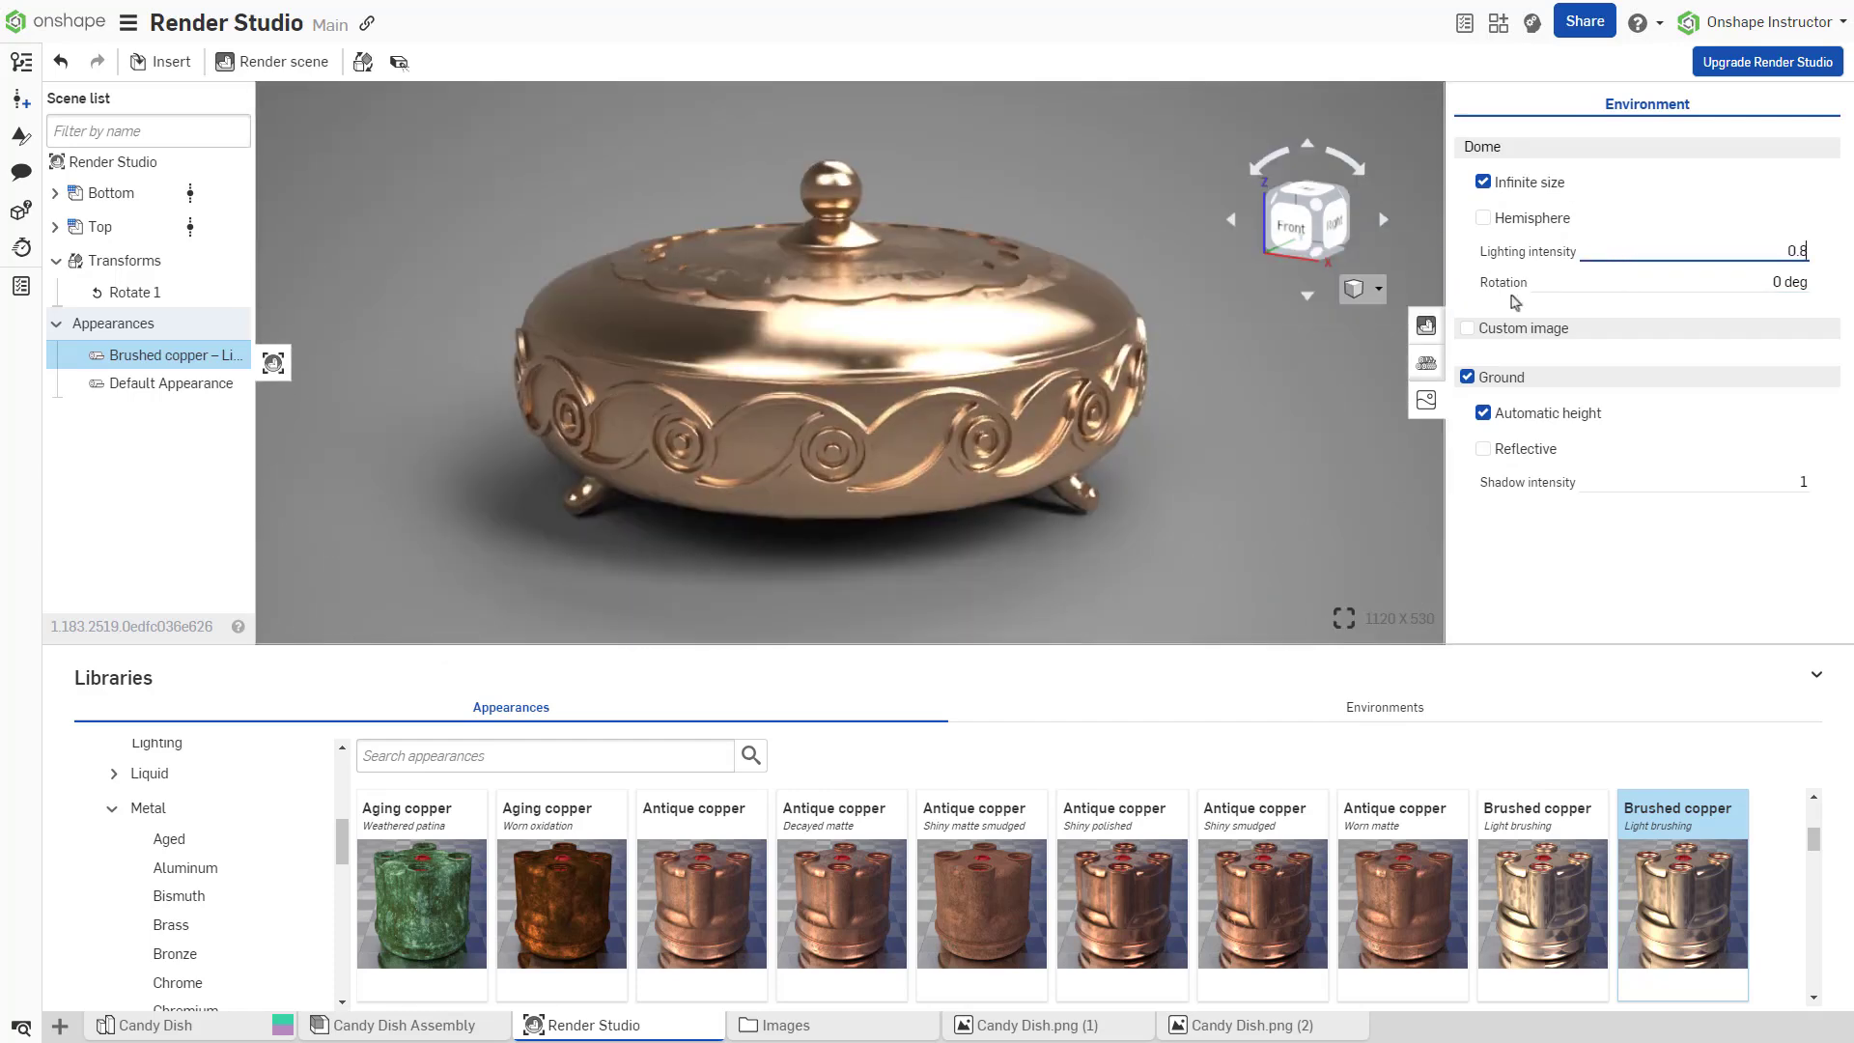
left_click(1428, 326)
left_click(1377, 288)
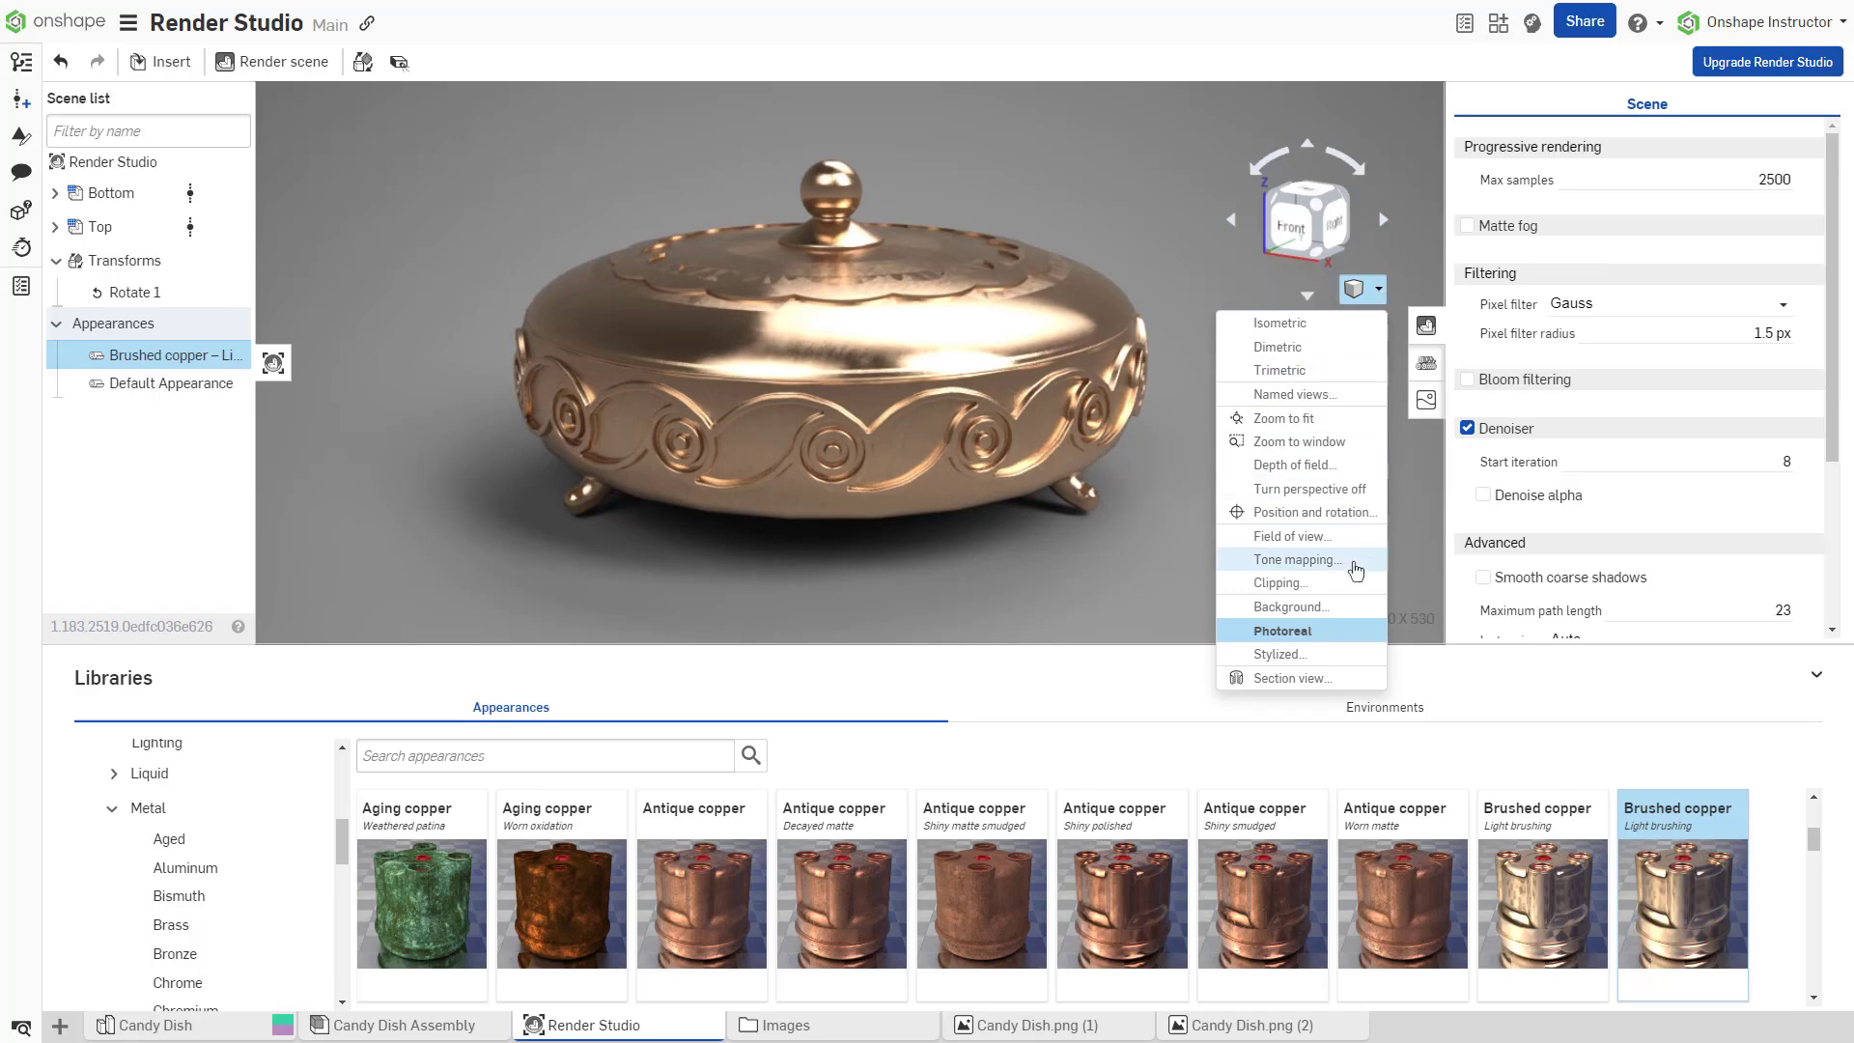
left_click(1356, 568)
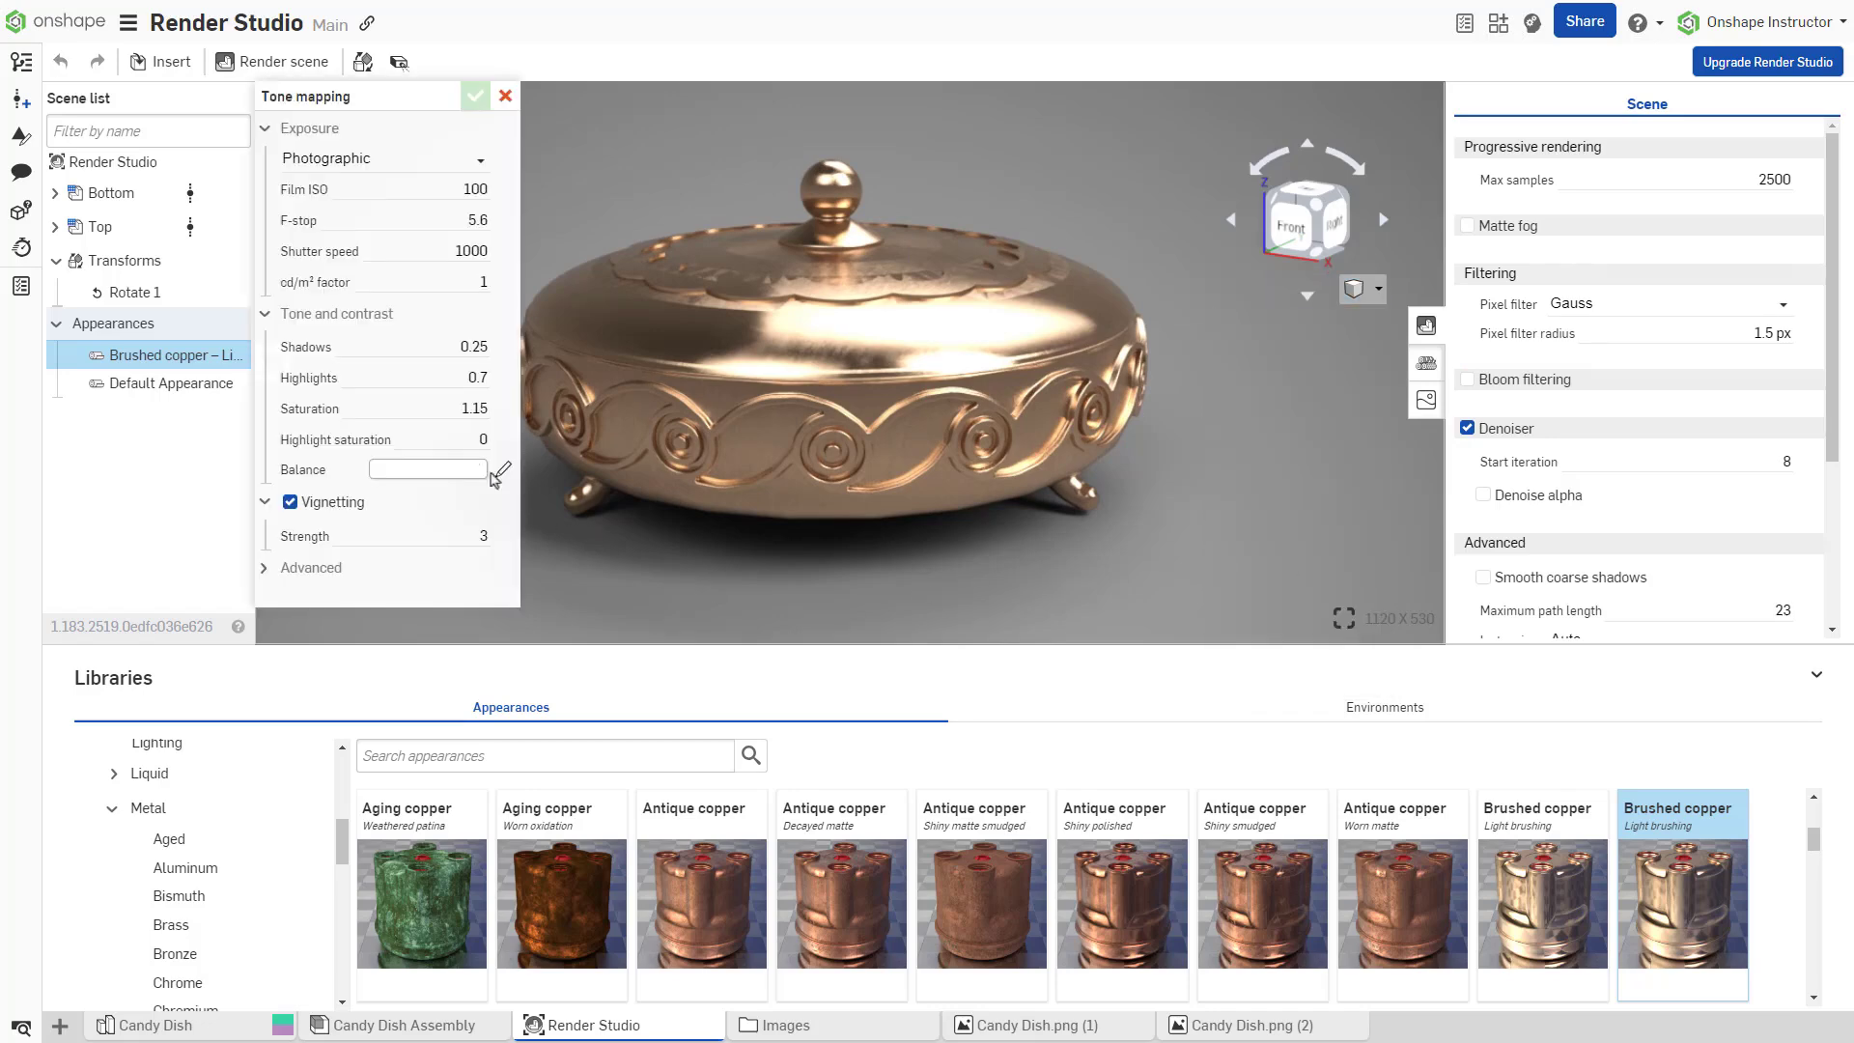
double_click(473, 409)
type("1")
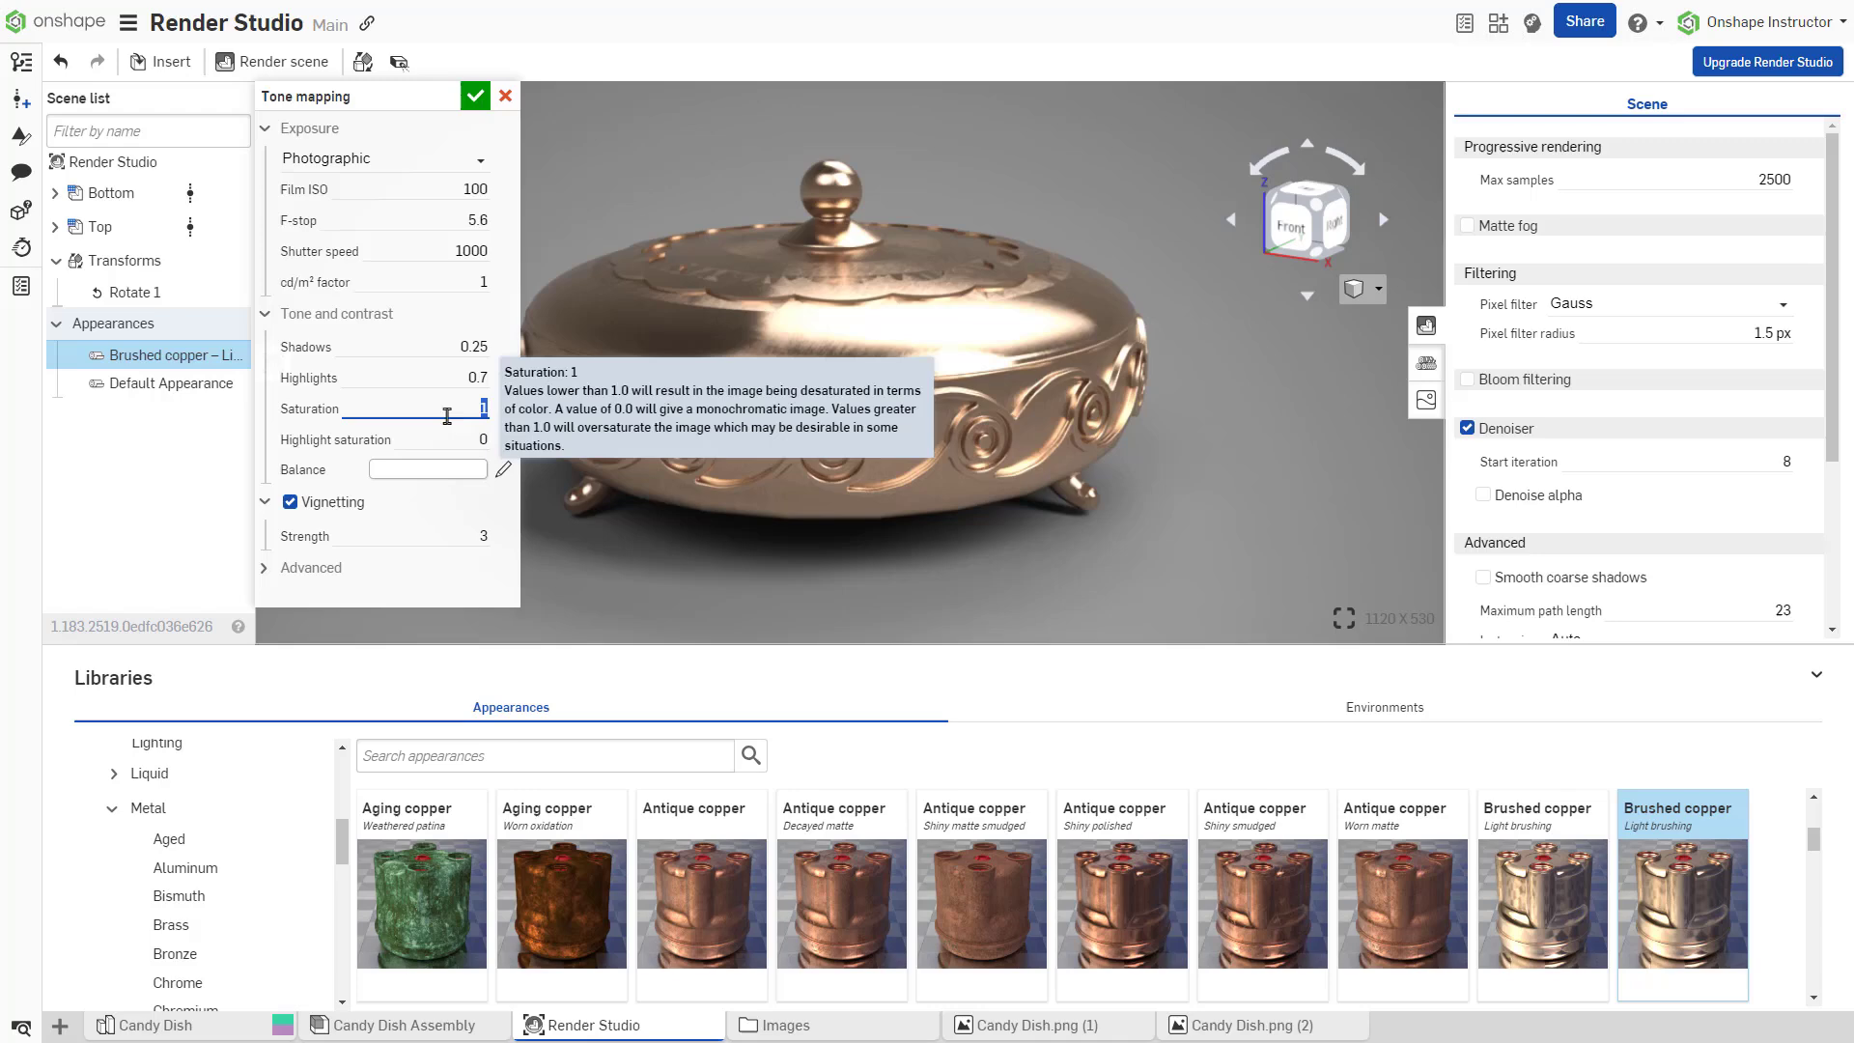
left_click(476, 96)
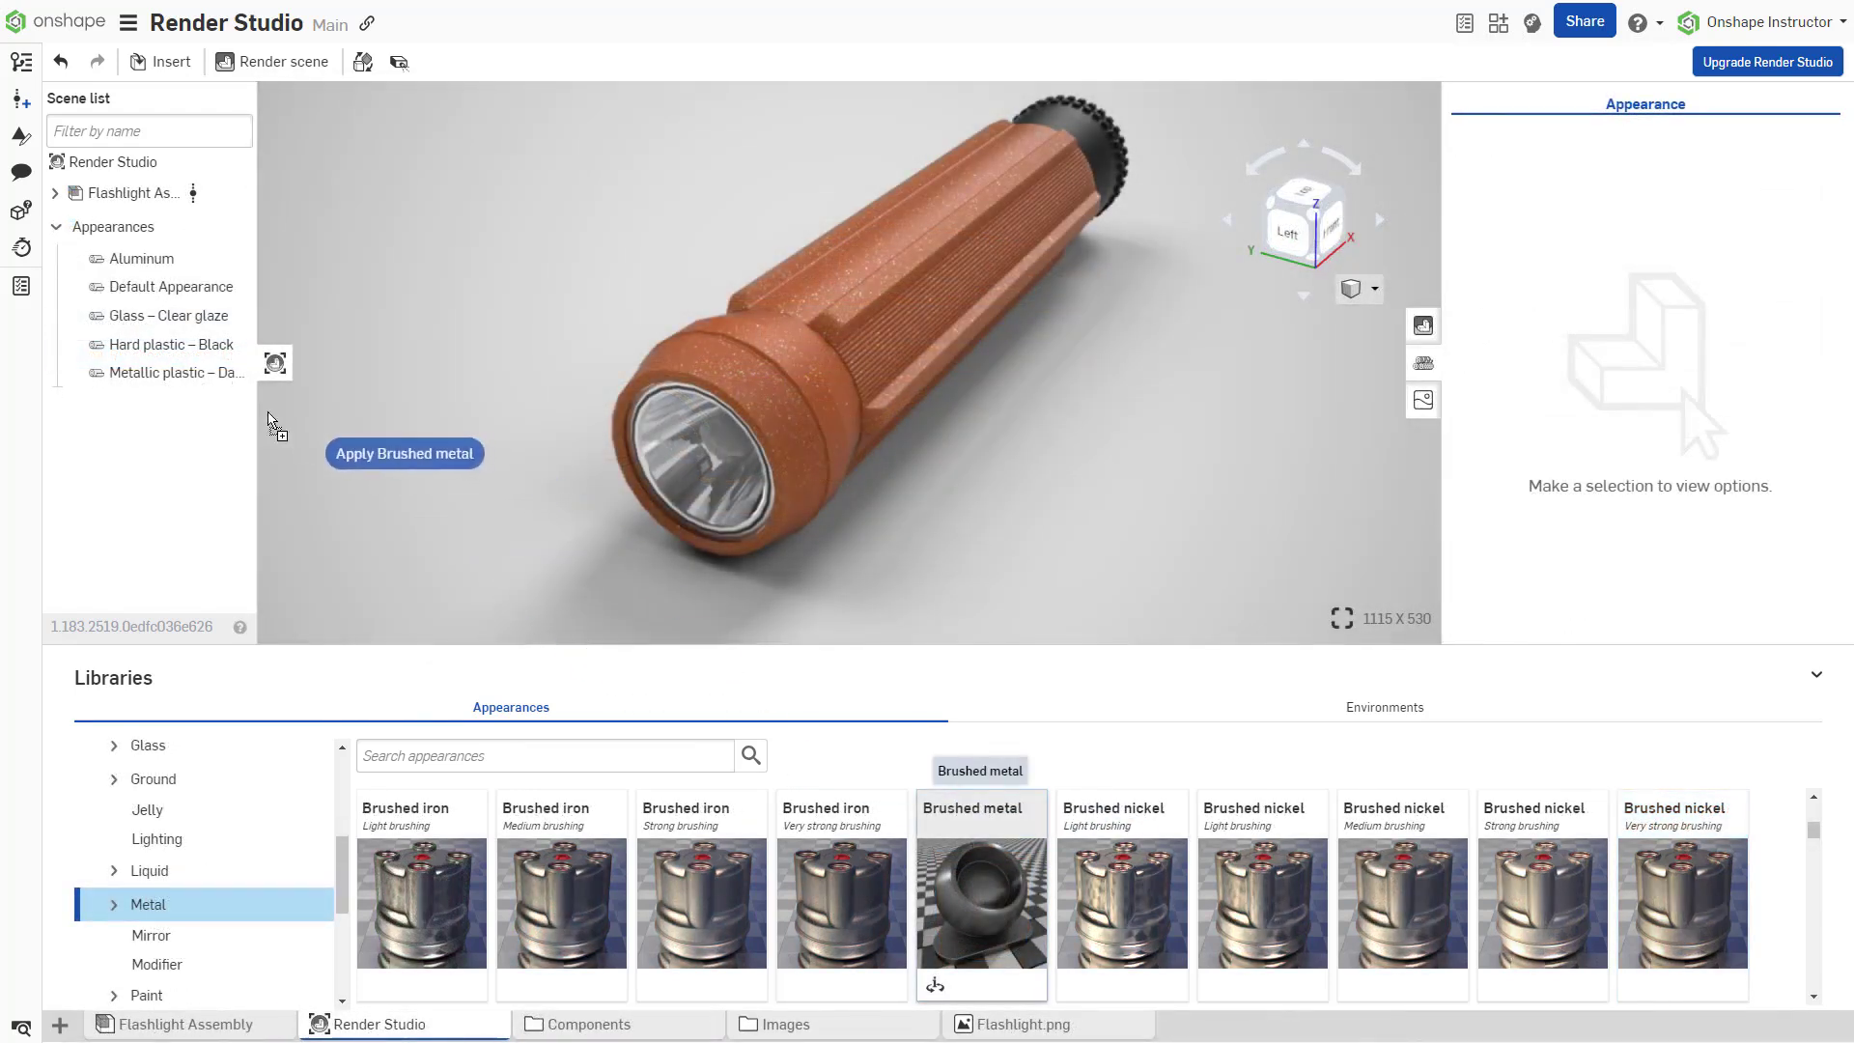
Apply Brushed metal to the flashlight body and a Spot light to the Bulb.
left_click_drag(269, 420, 175, 373)
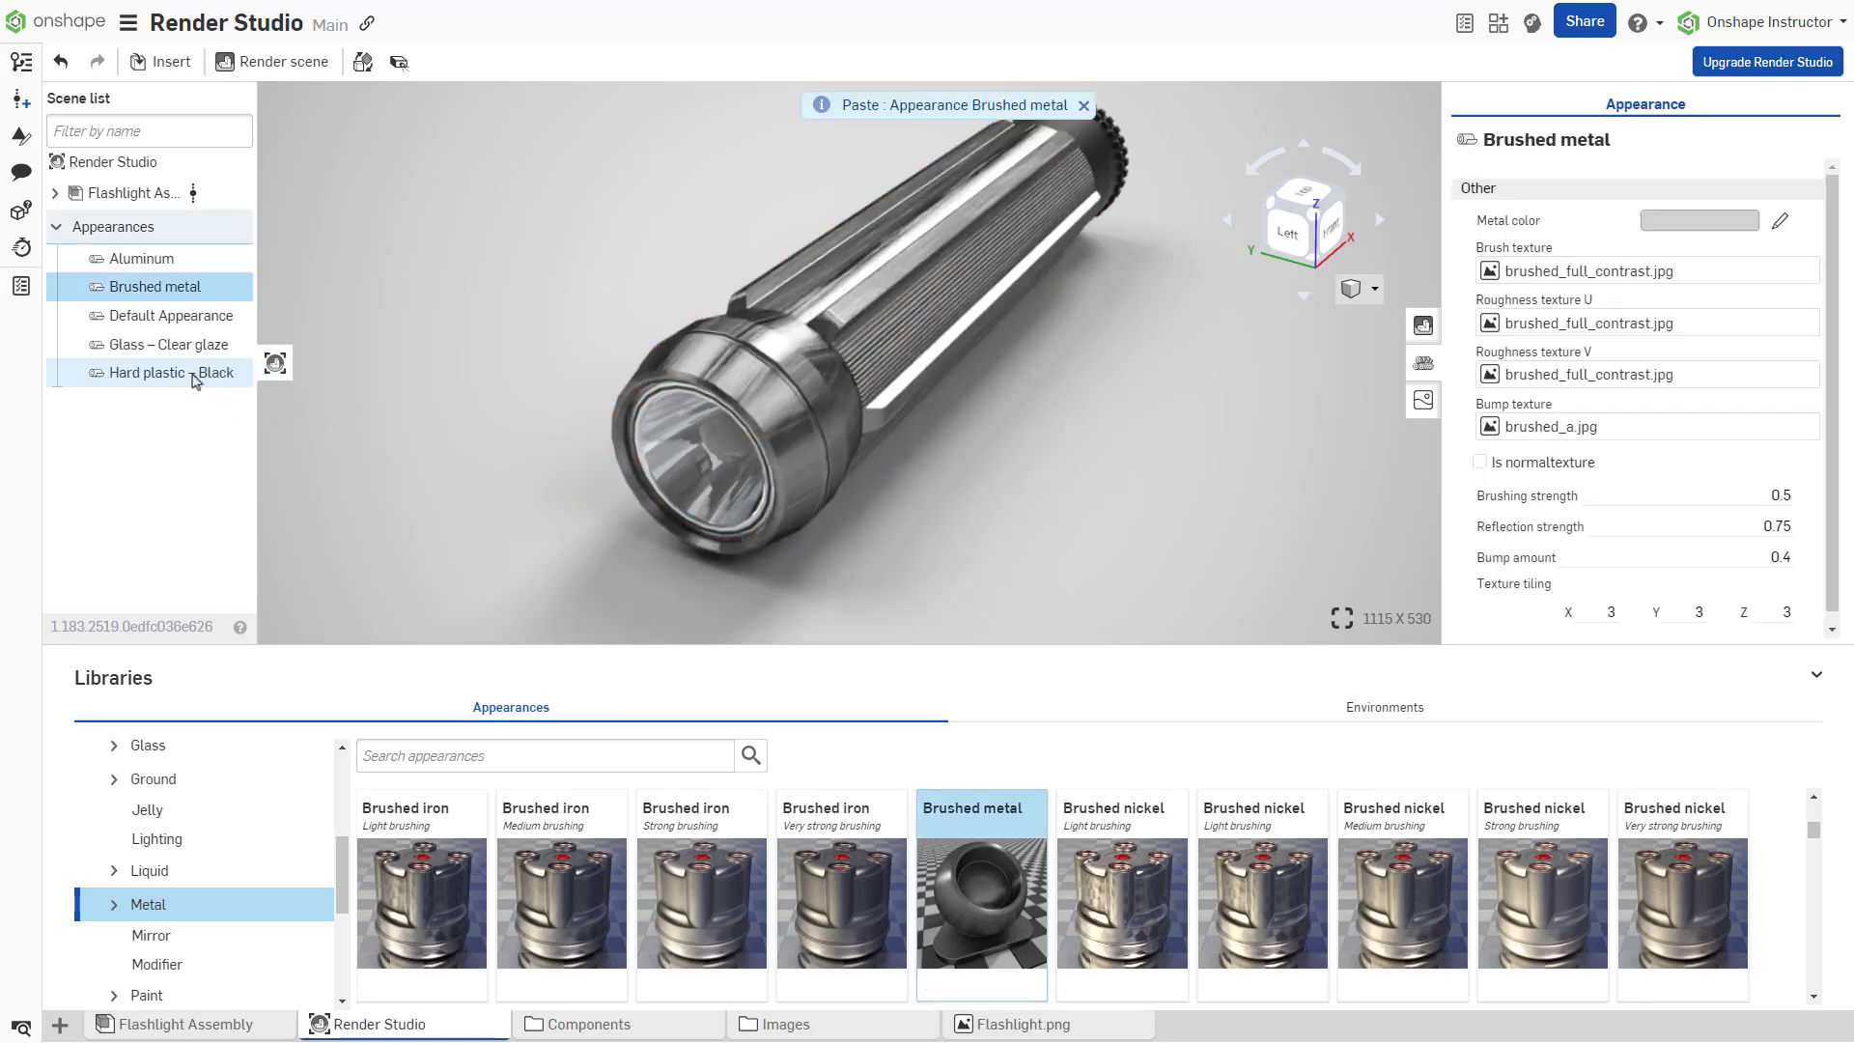
left_click(203, 838)
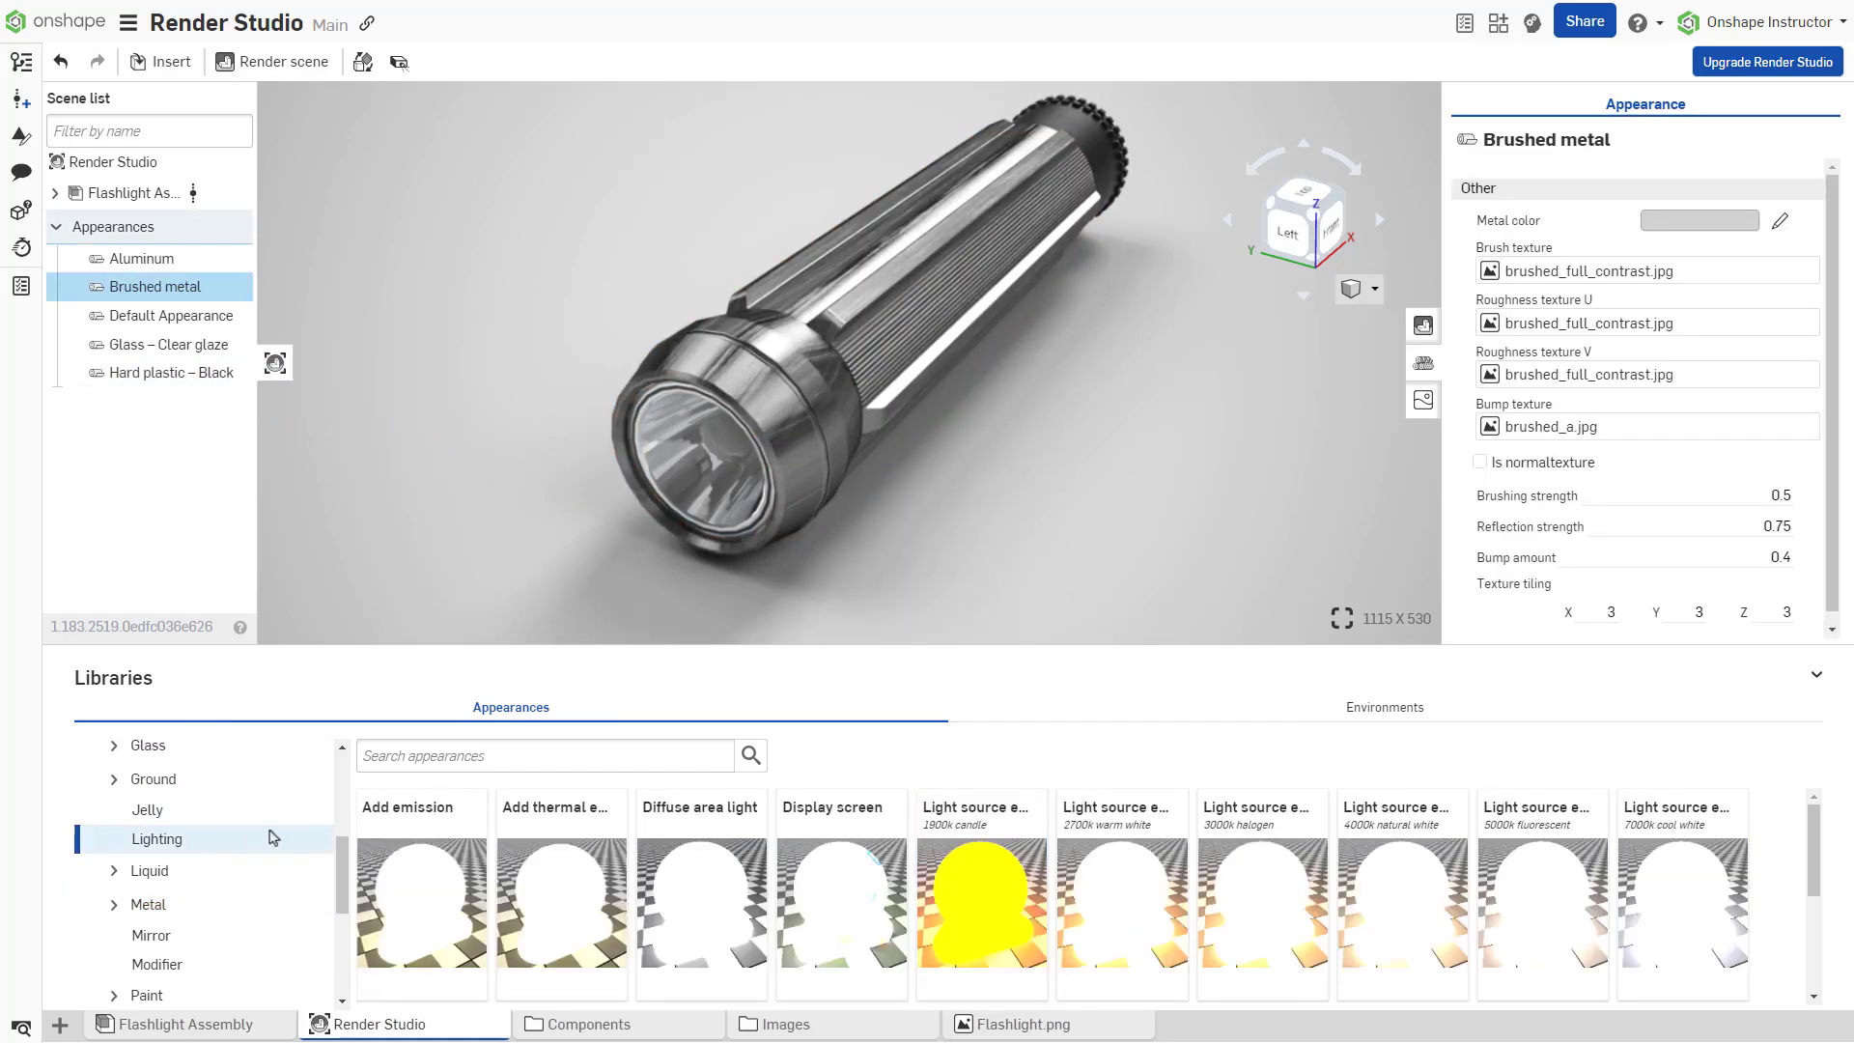
left_click(189, 129)
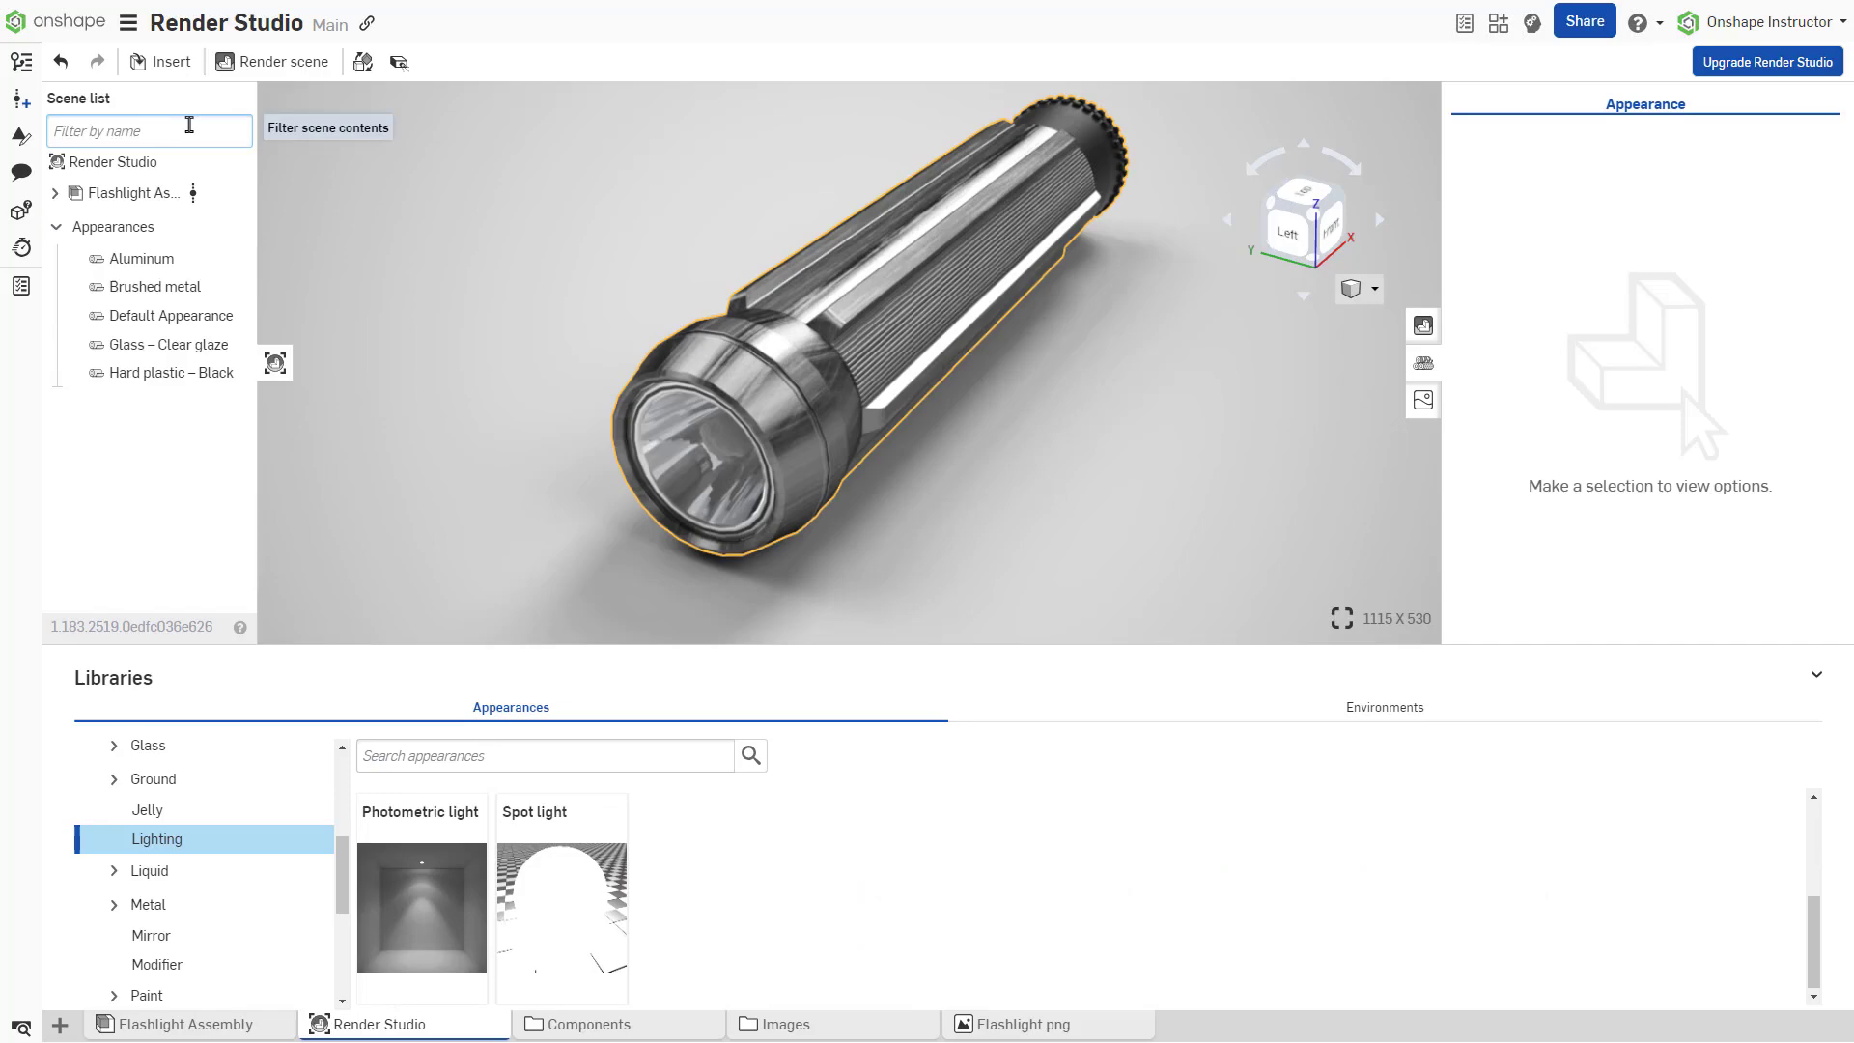
type("bulb")
left_click(150, 259)
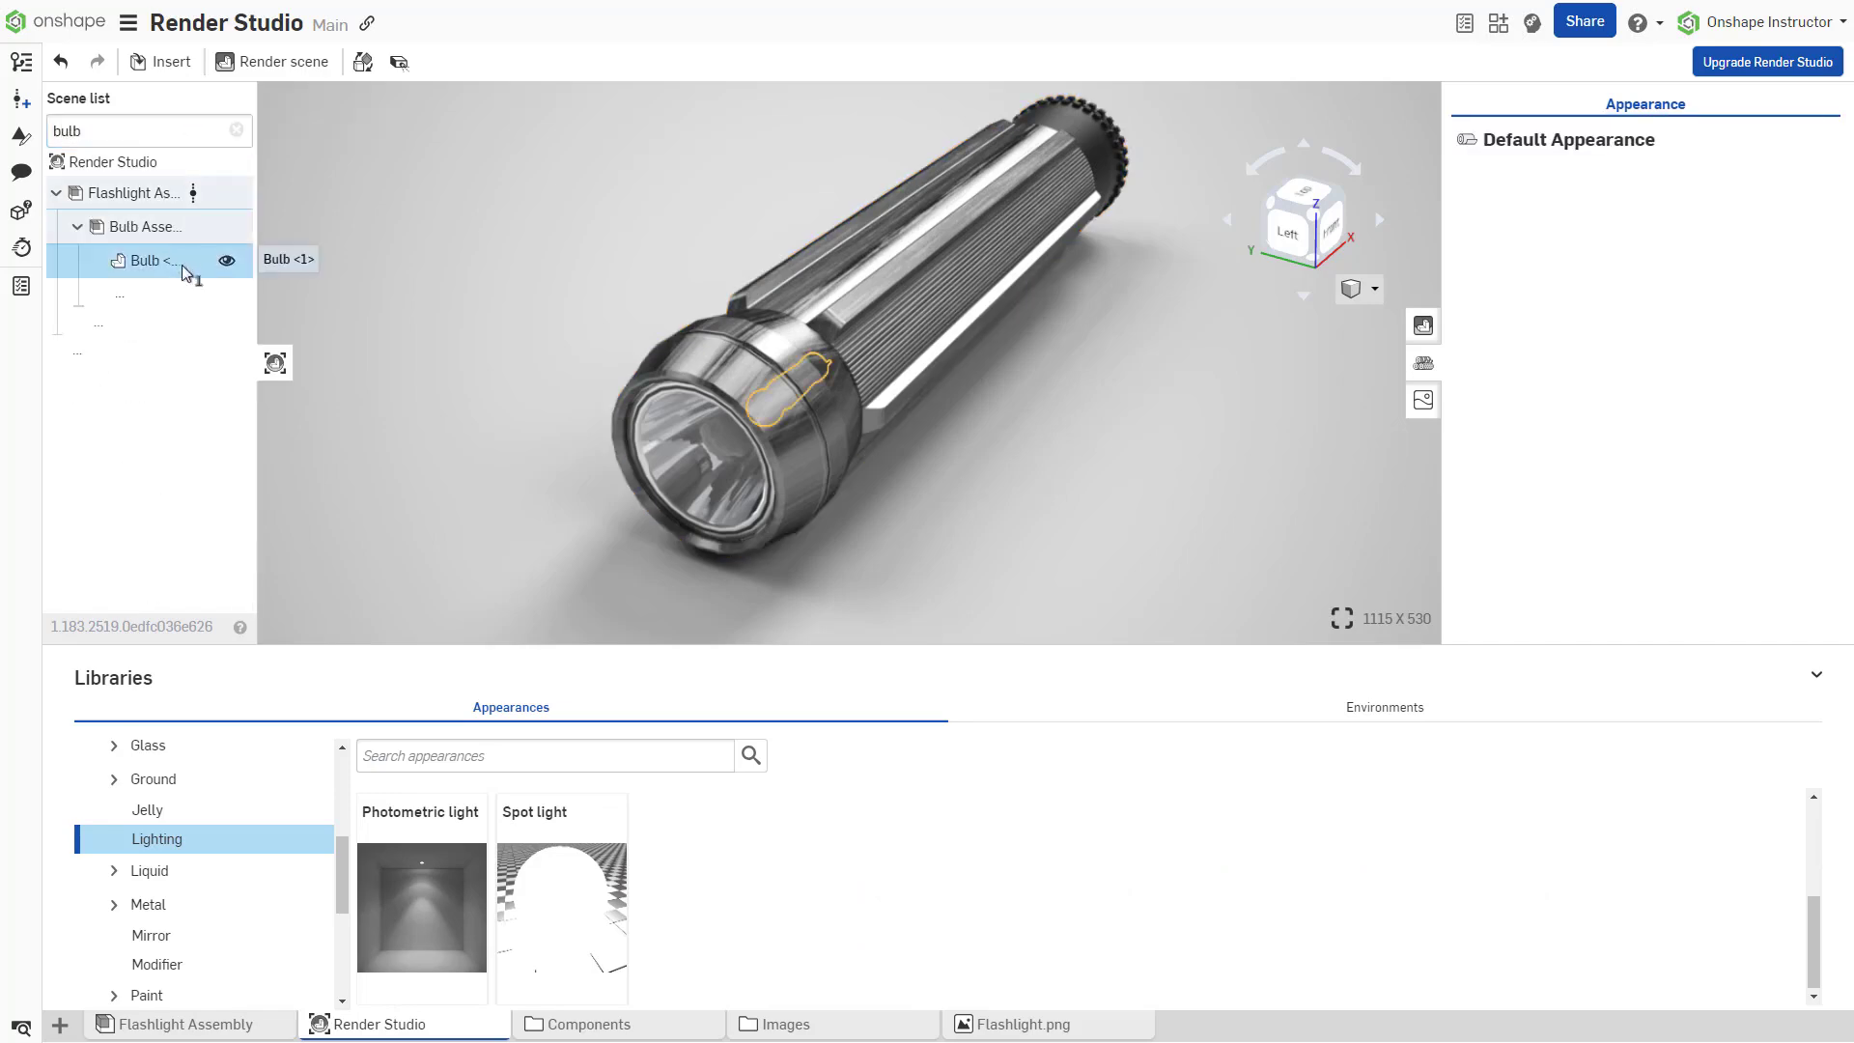
right_click(562, 869)
left_click(607, 870)
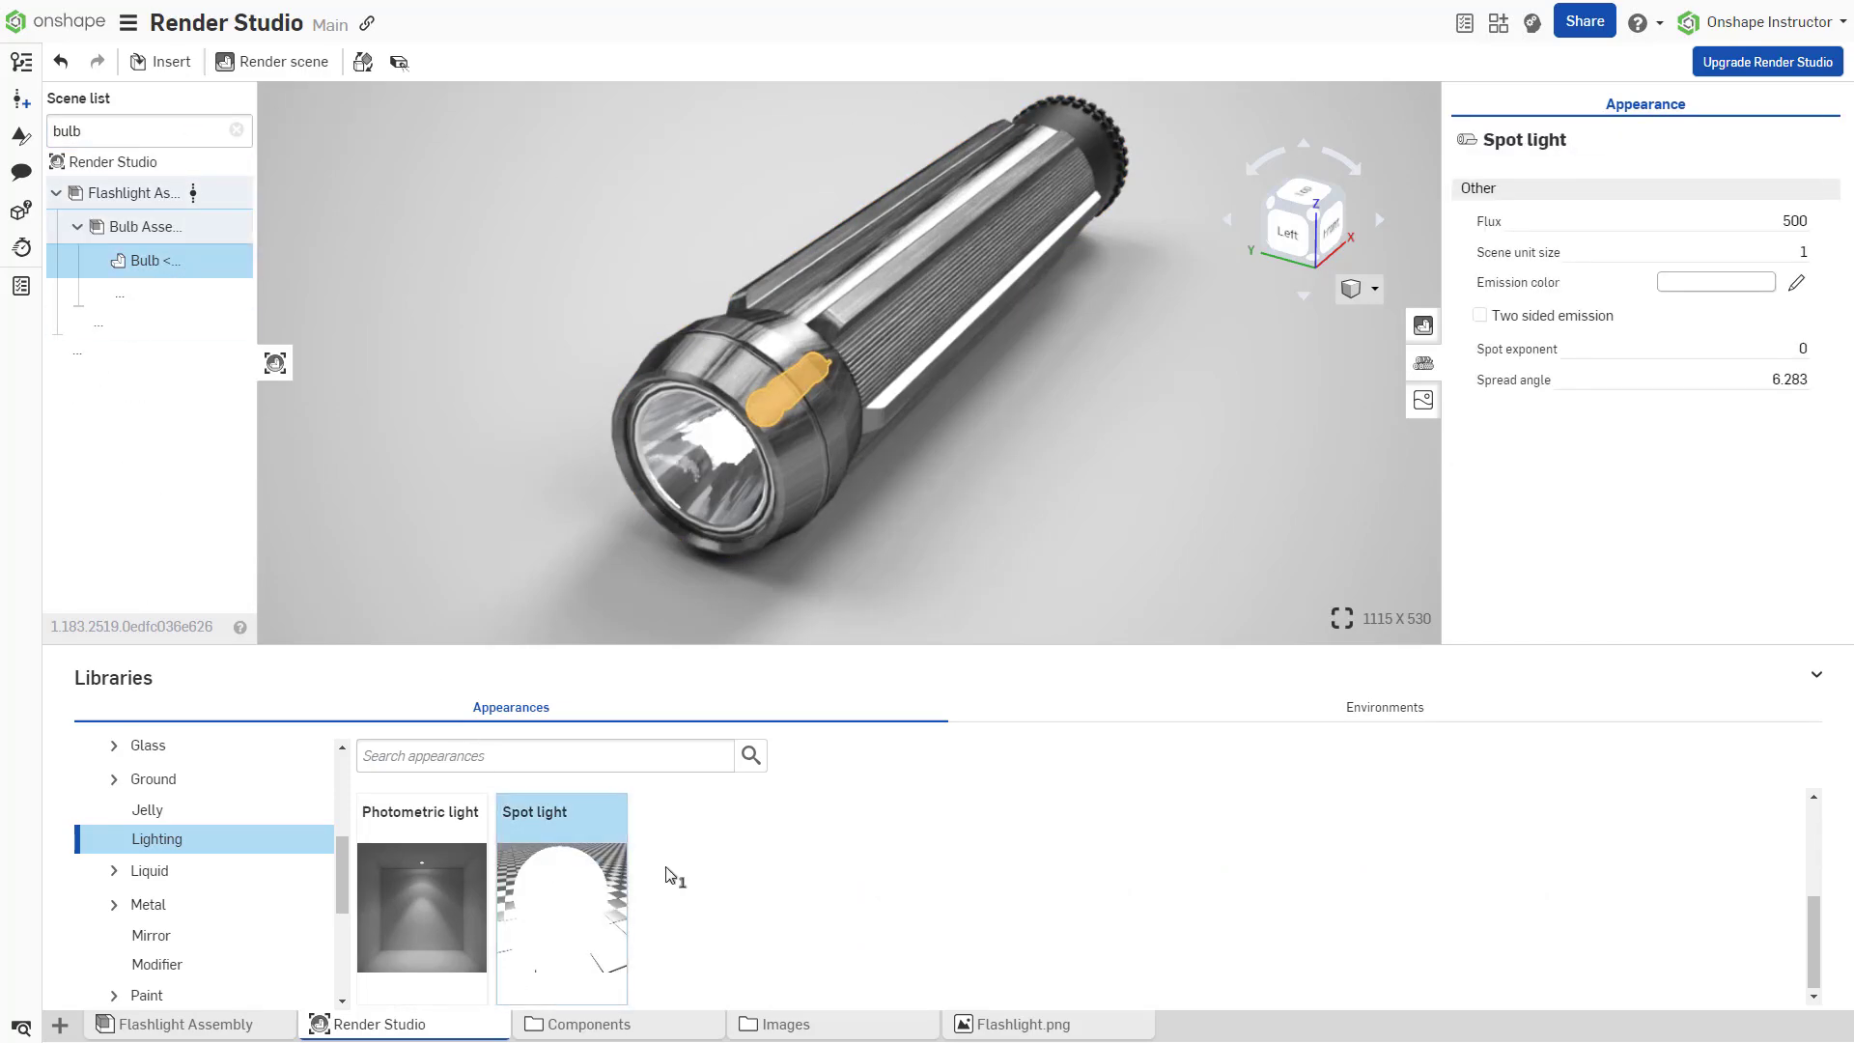
key("Escape")
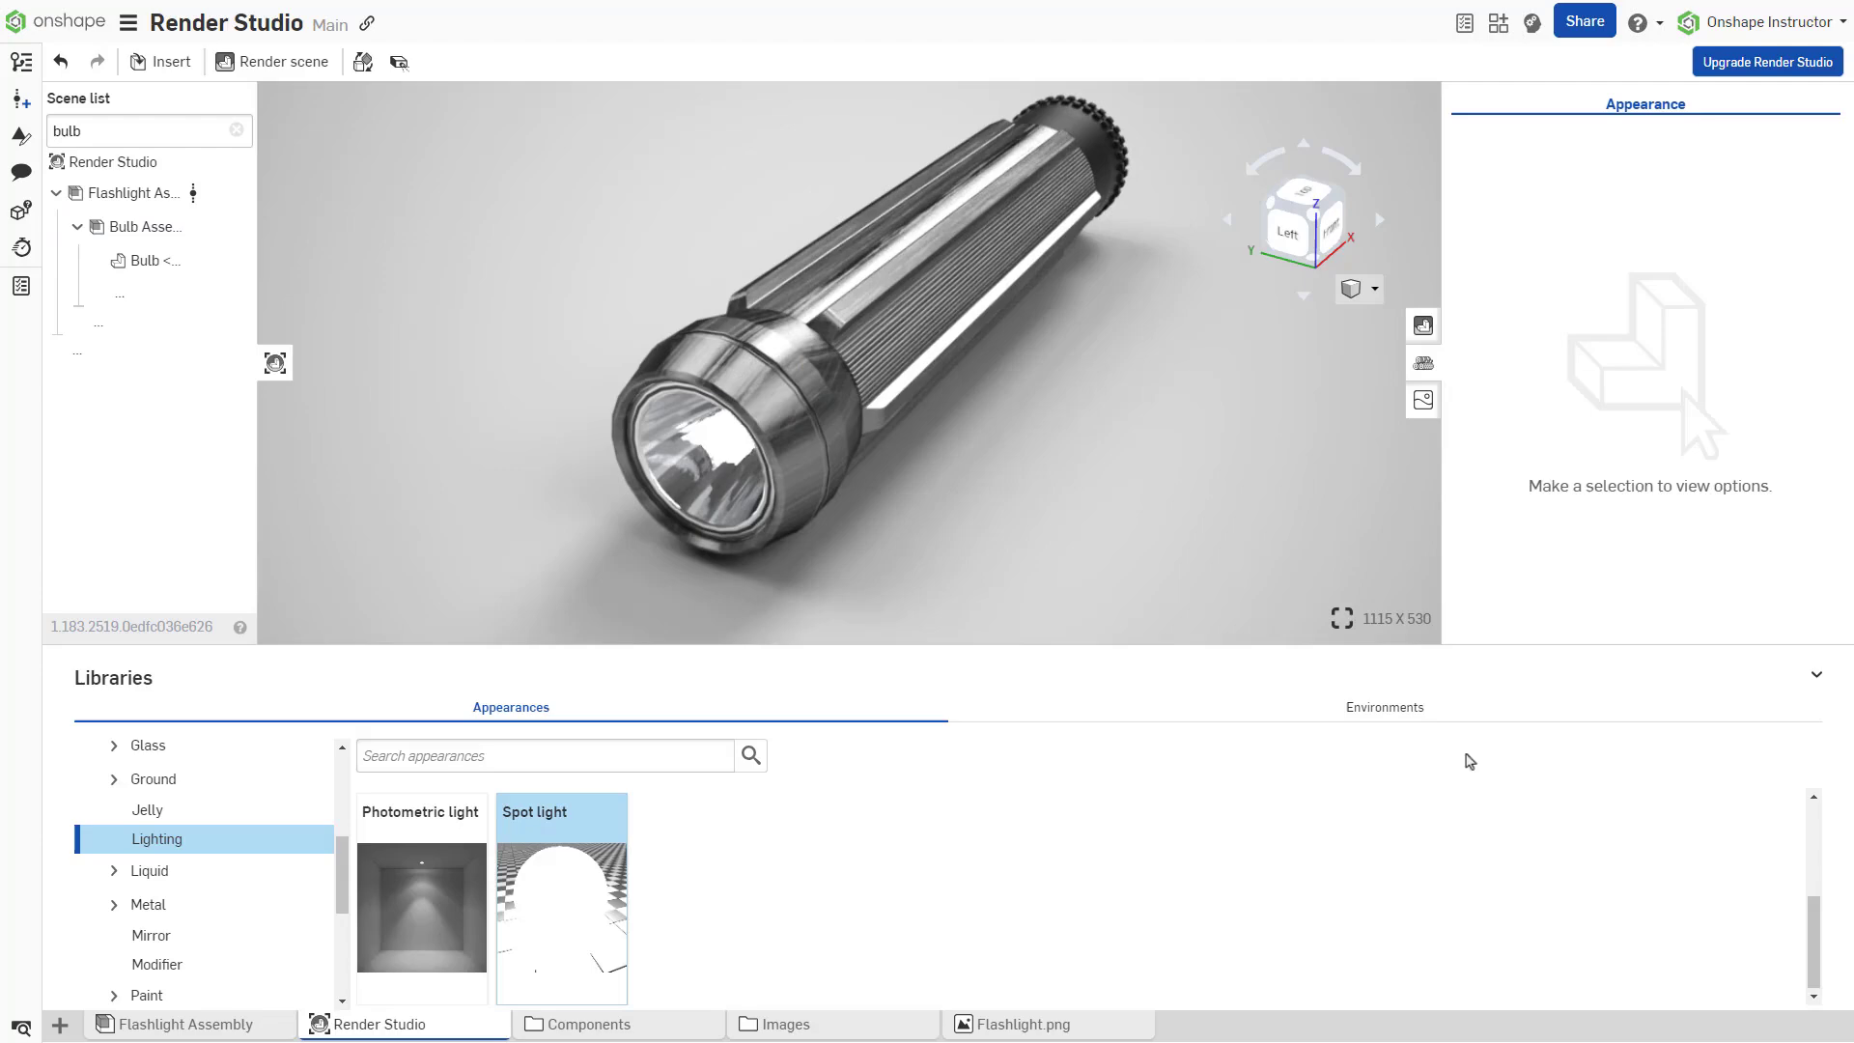
left_click(1817, 675)
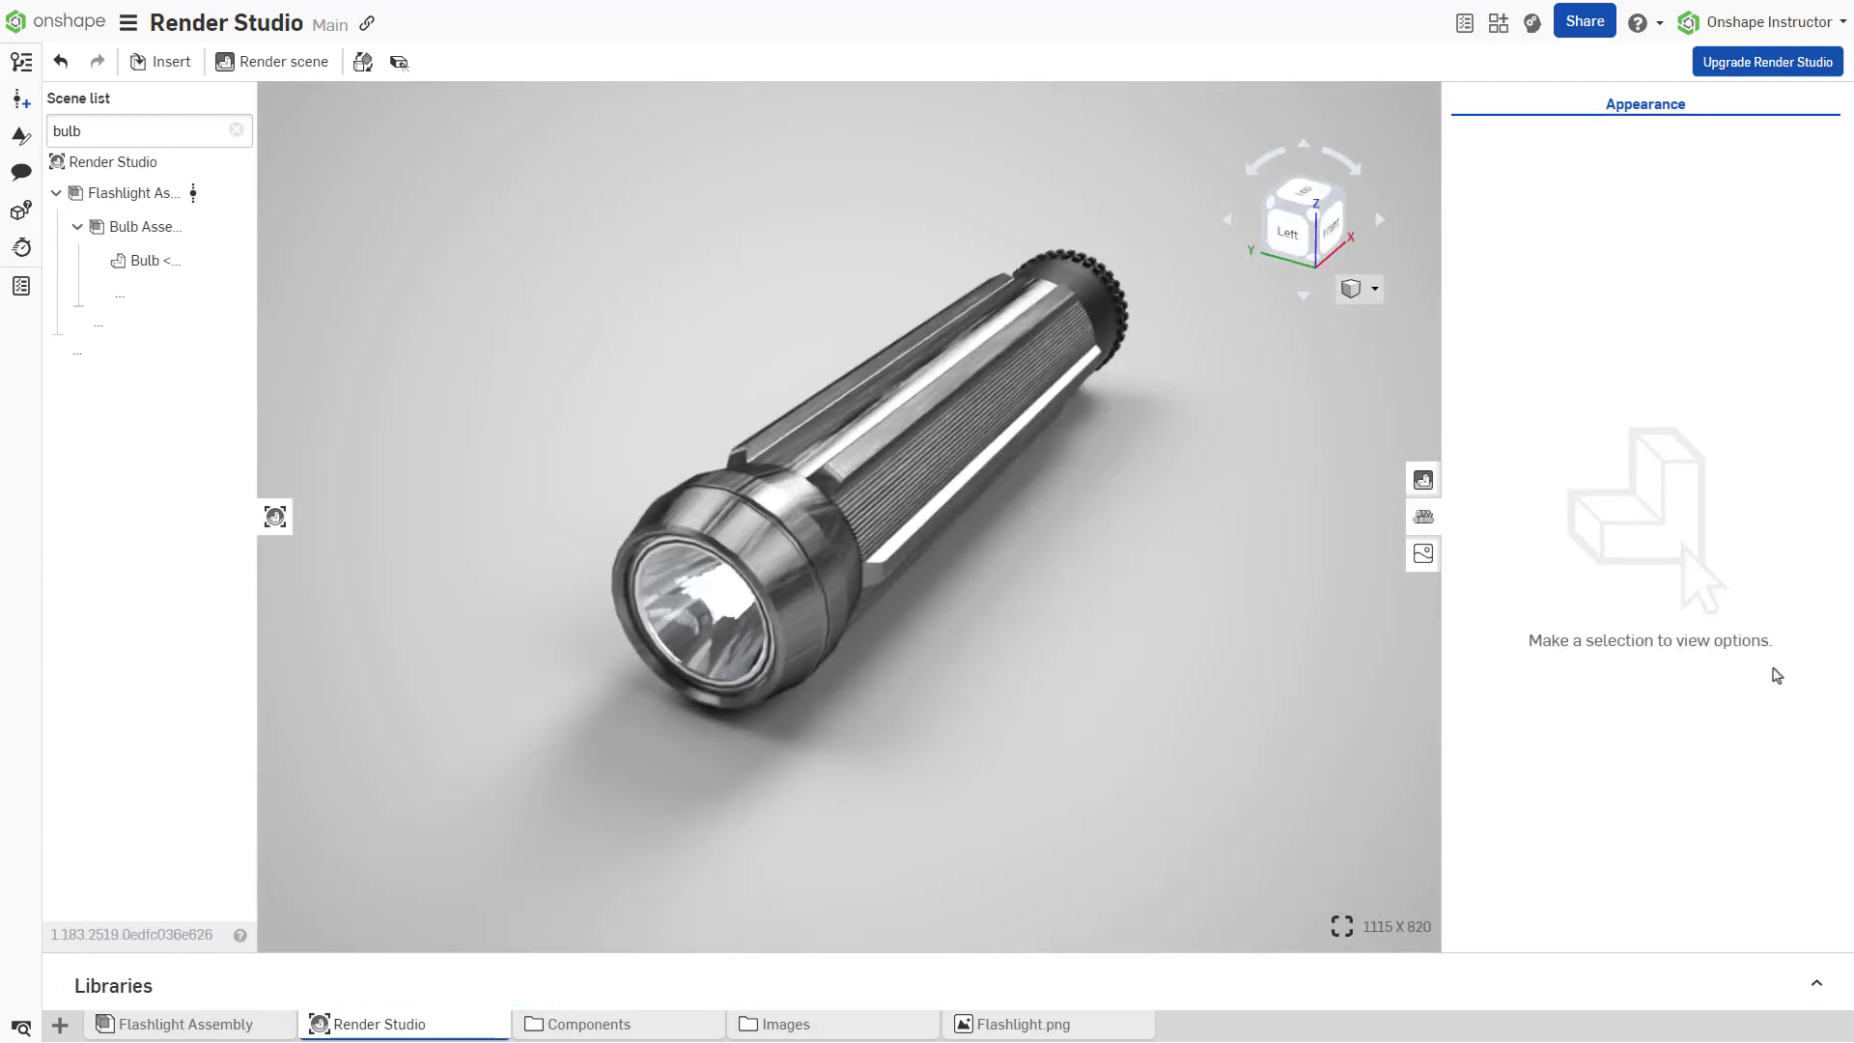
Change the flashlight's Brushed metal colour to grey A5A5A5 and show the library again.
left_click(237, 131)
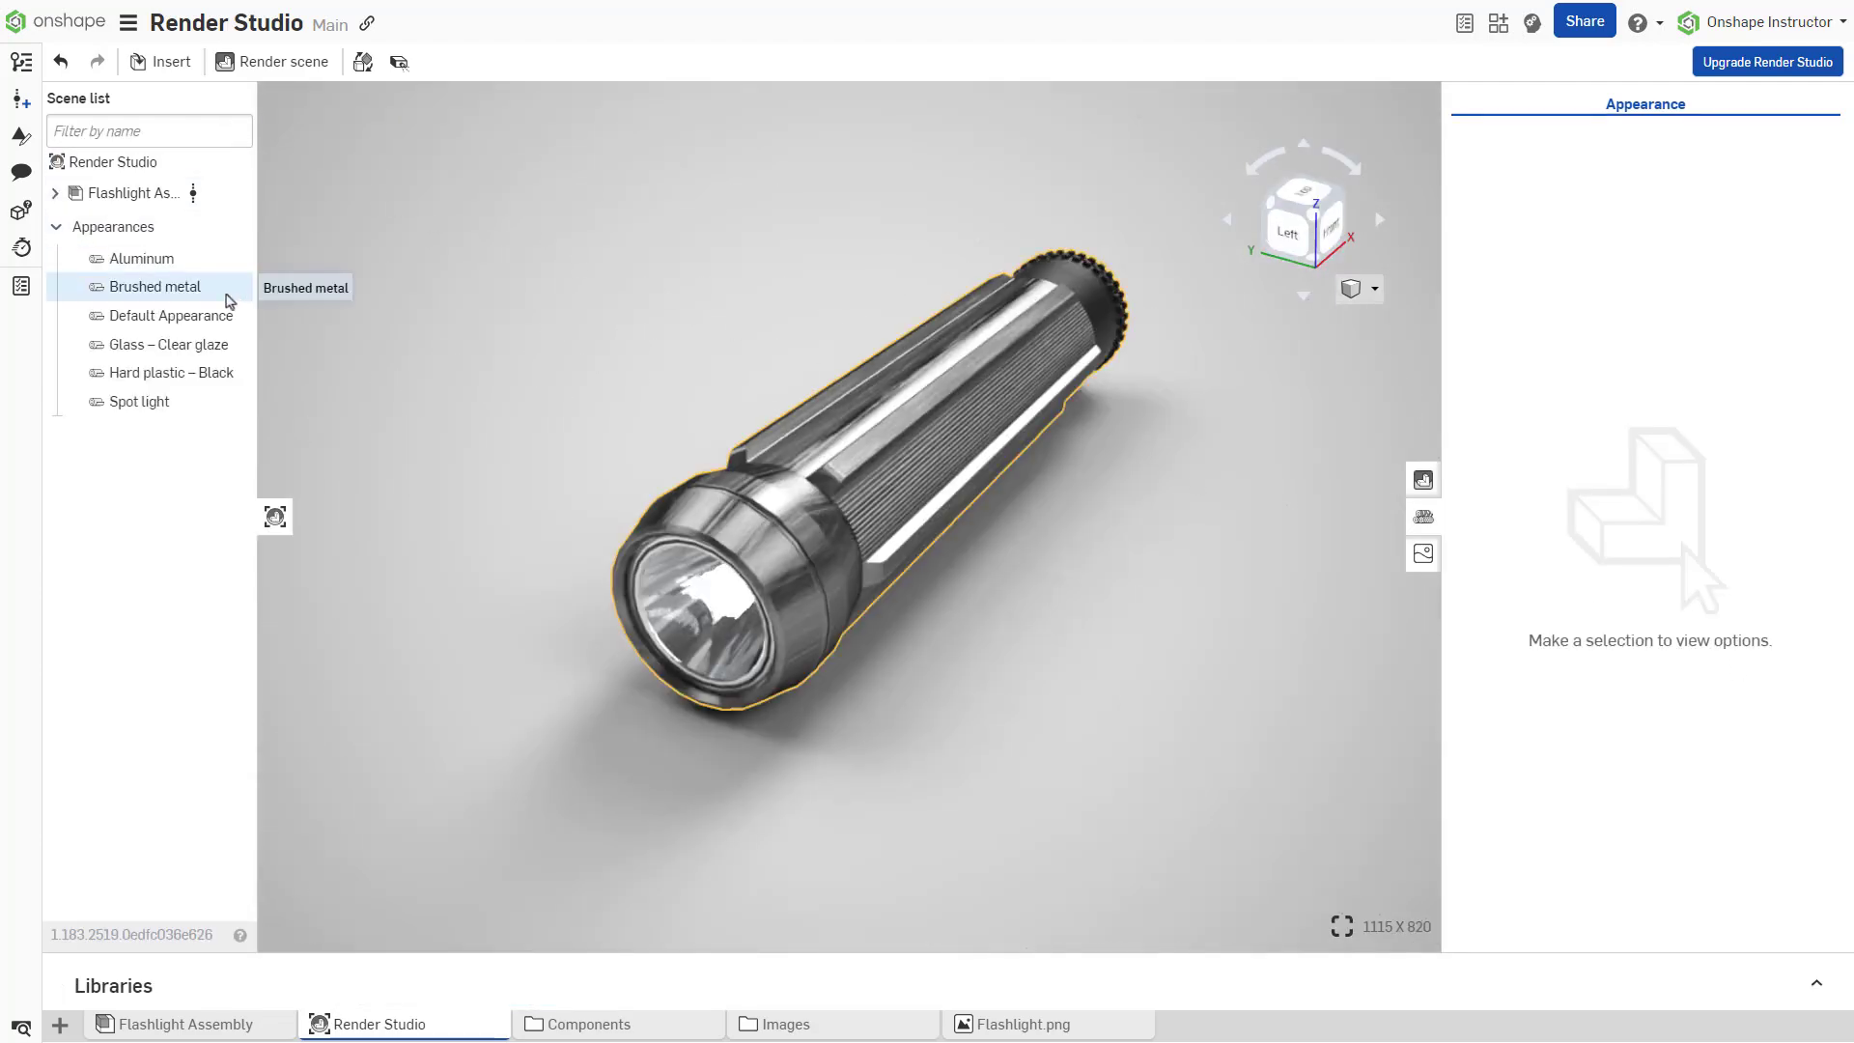
left_click(154, 287)
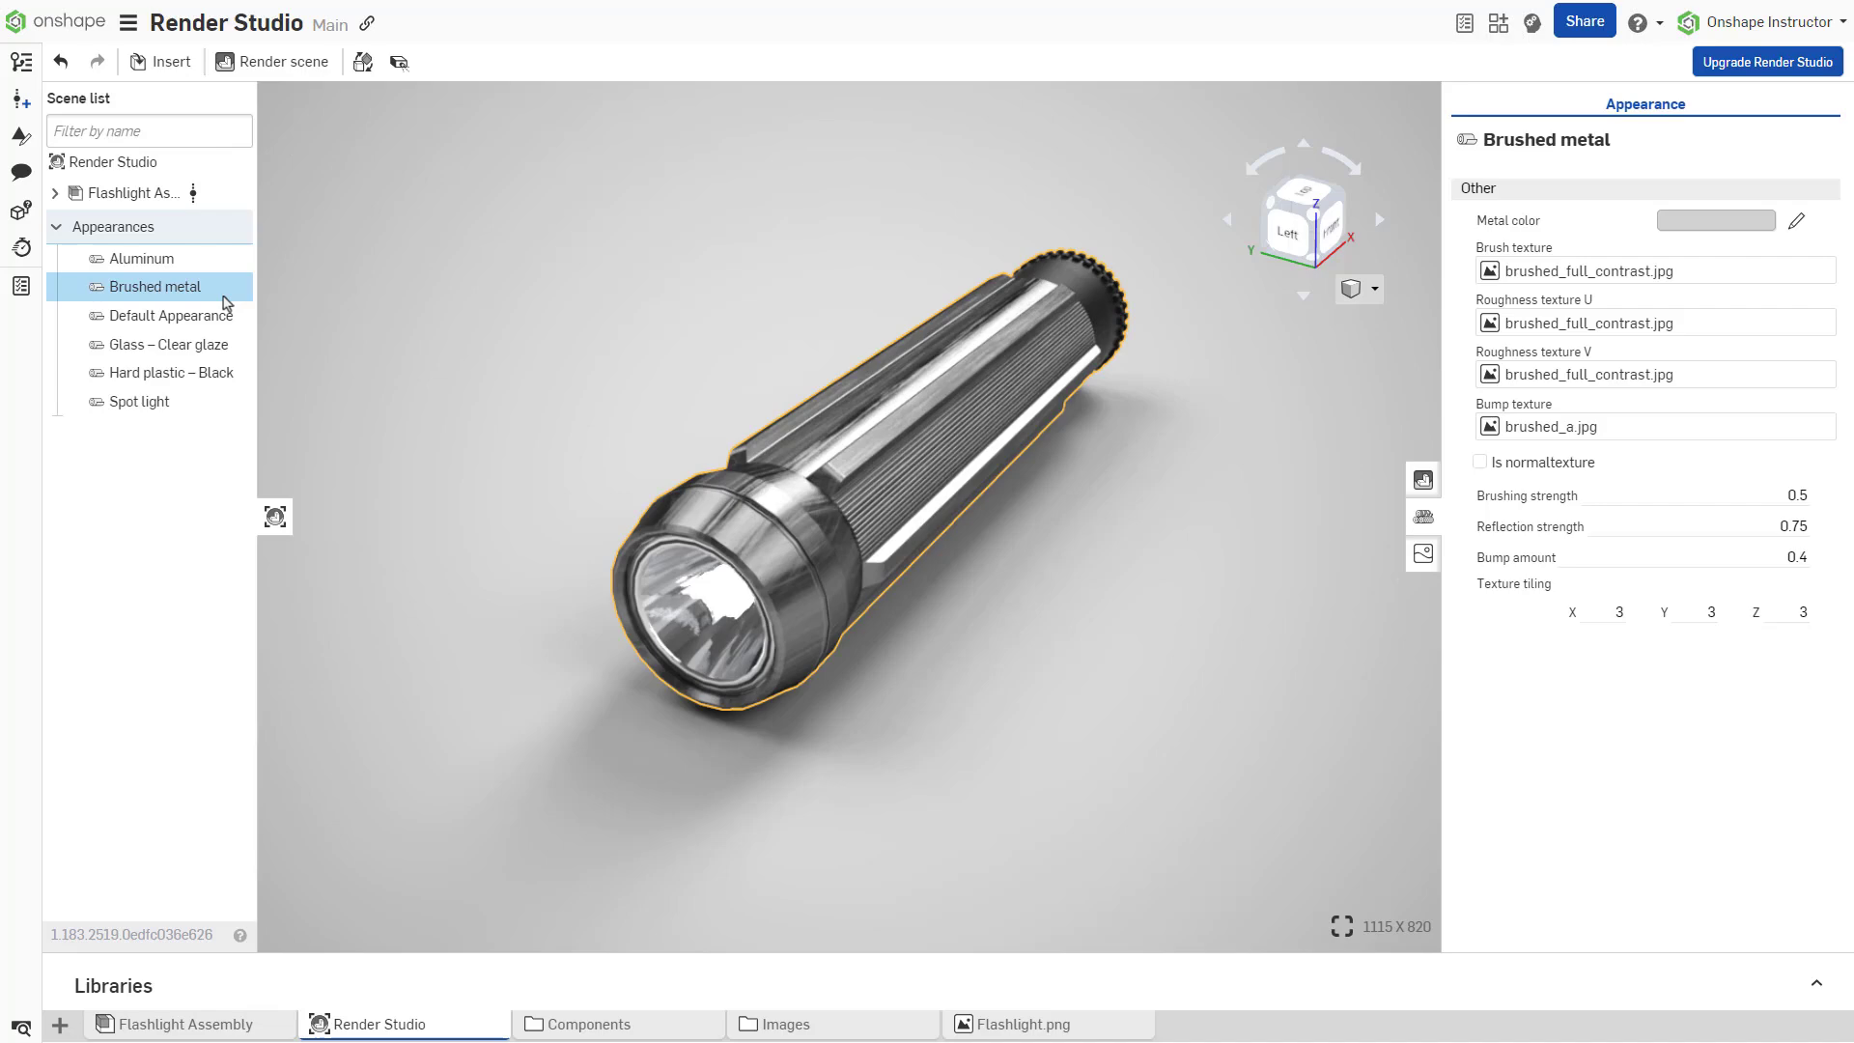
left_click(1797, 220)
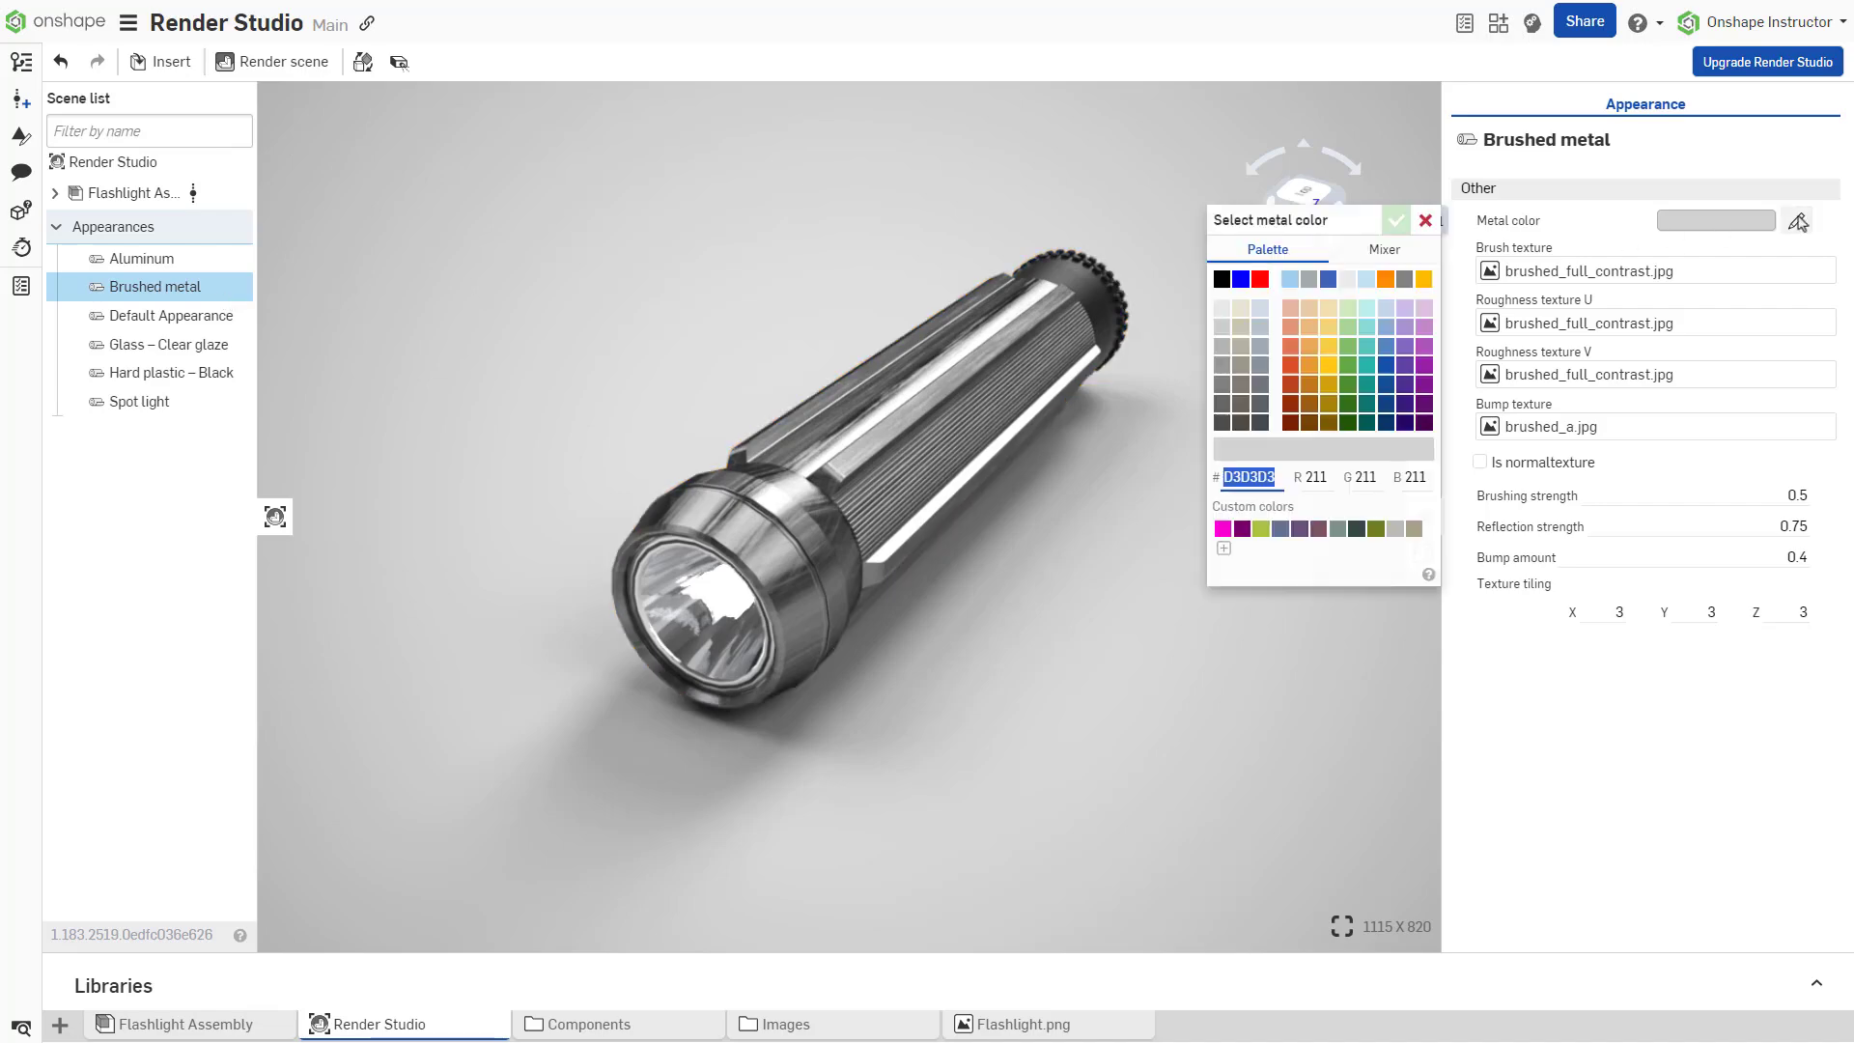
left_click(1310, 280)
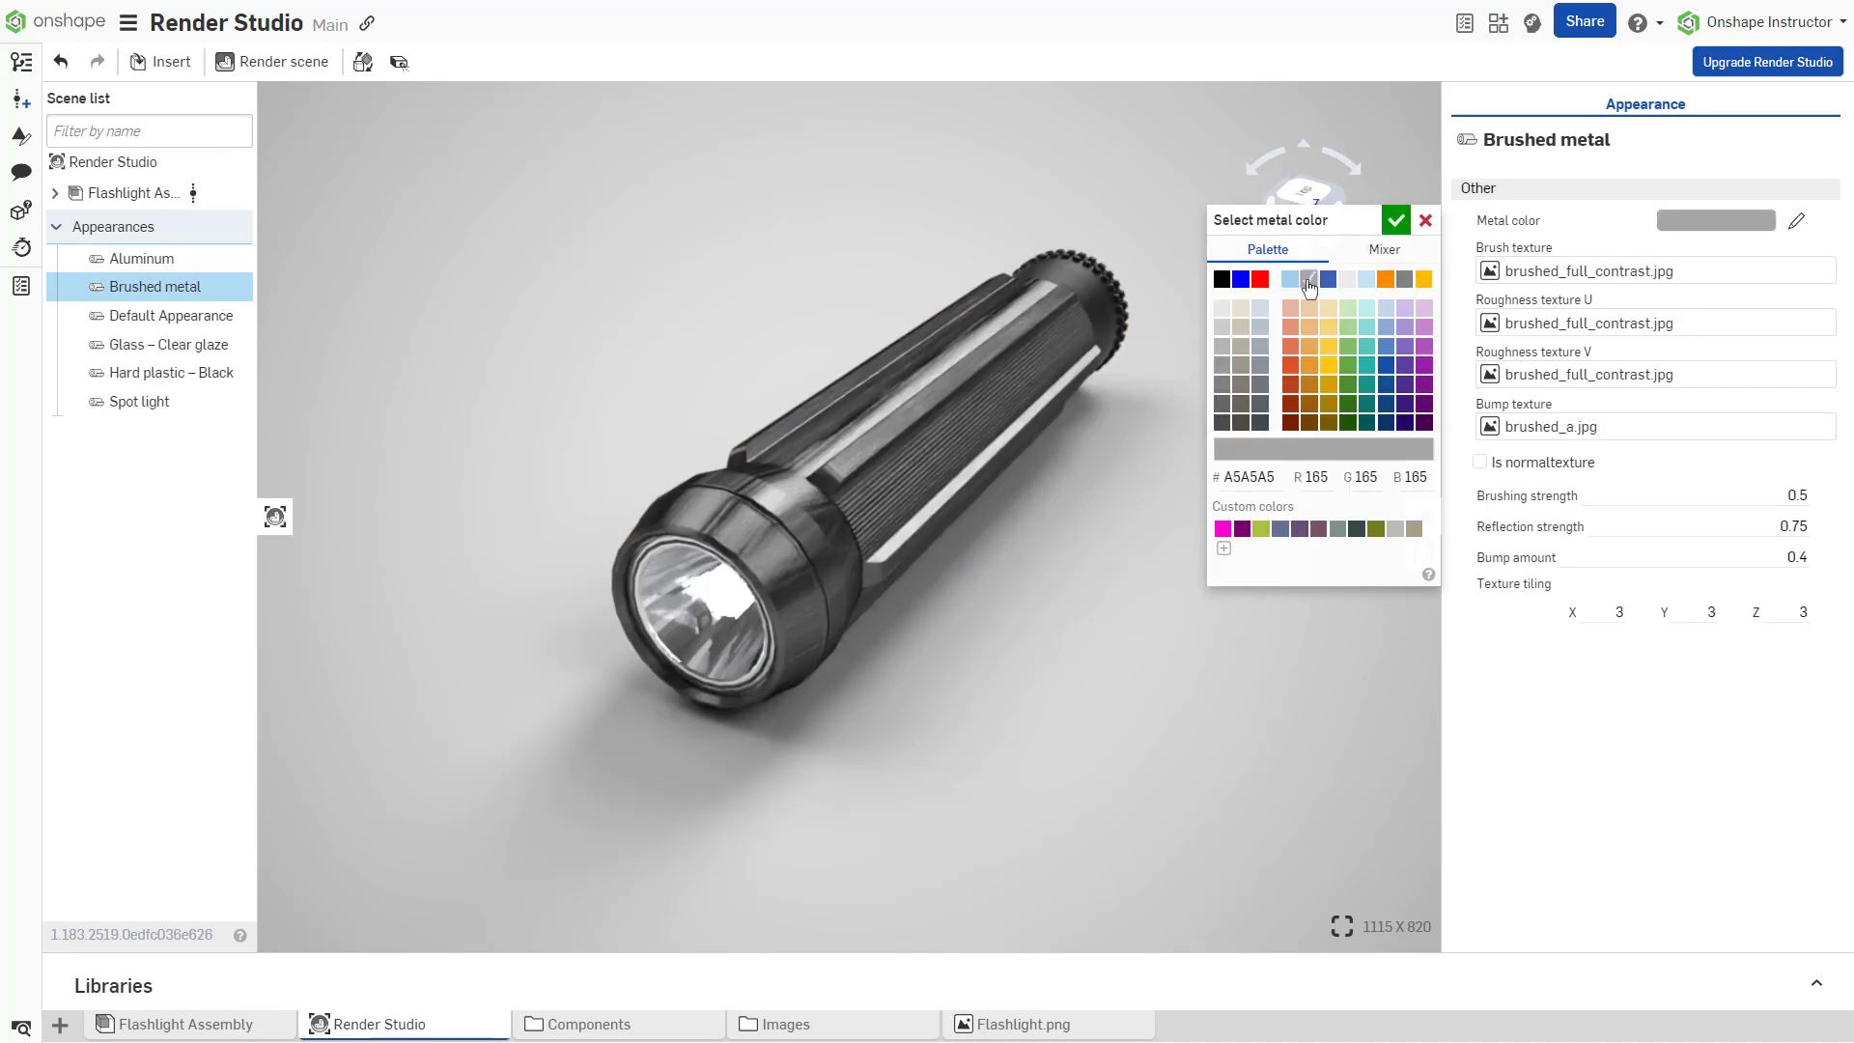
left_click(1395, 220)
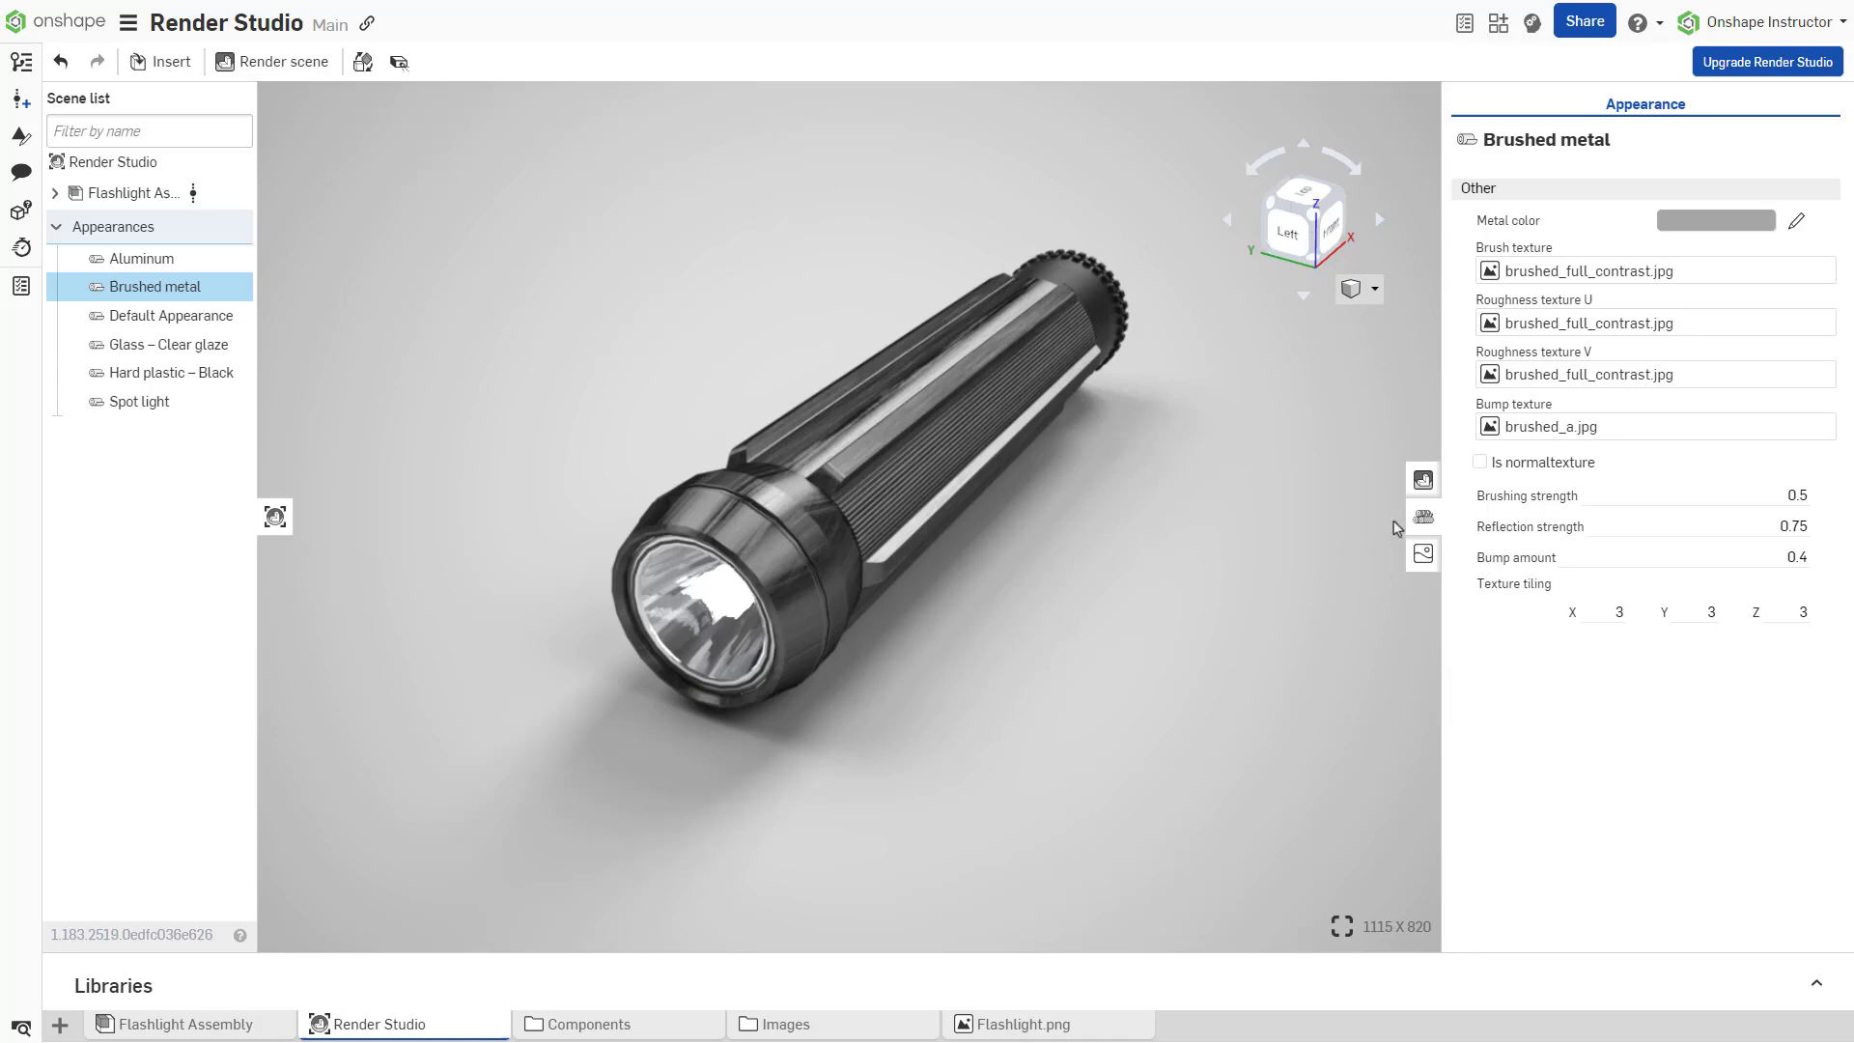
left_click(1818, 993)
Paint the flashlight body Blue murdered candy car paint with 0.1 mm flakes.
left_click(176, 824)
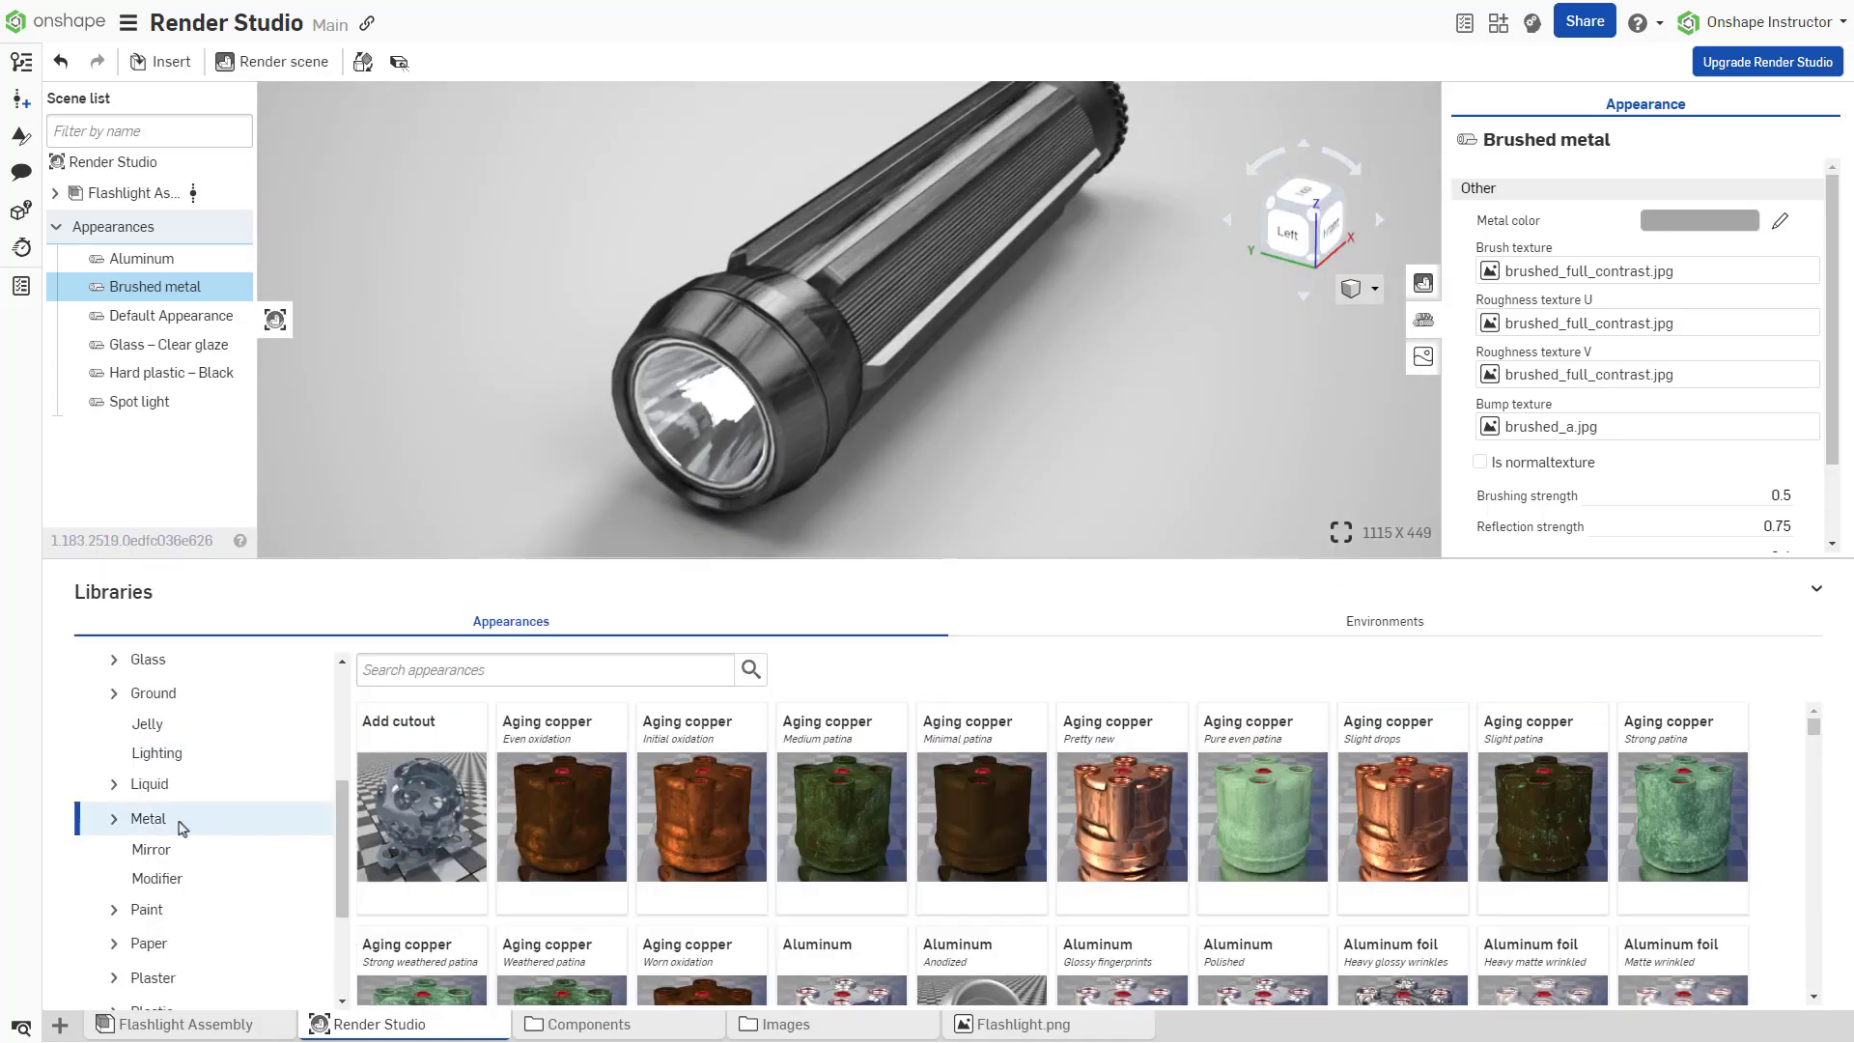
scroll(175, 827, "up", 1)
scroll(176, 826, "up", 2)
scroll(178, 798, "up", 1)
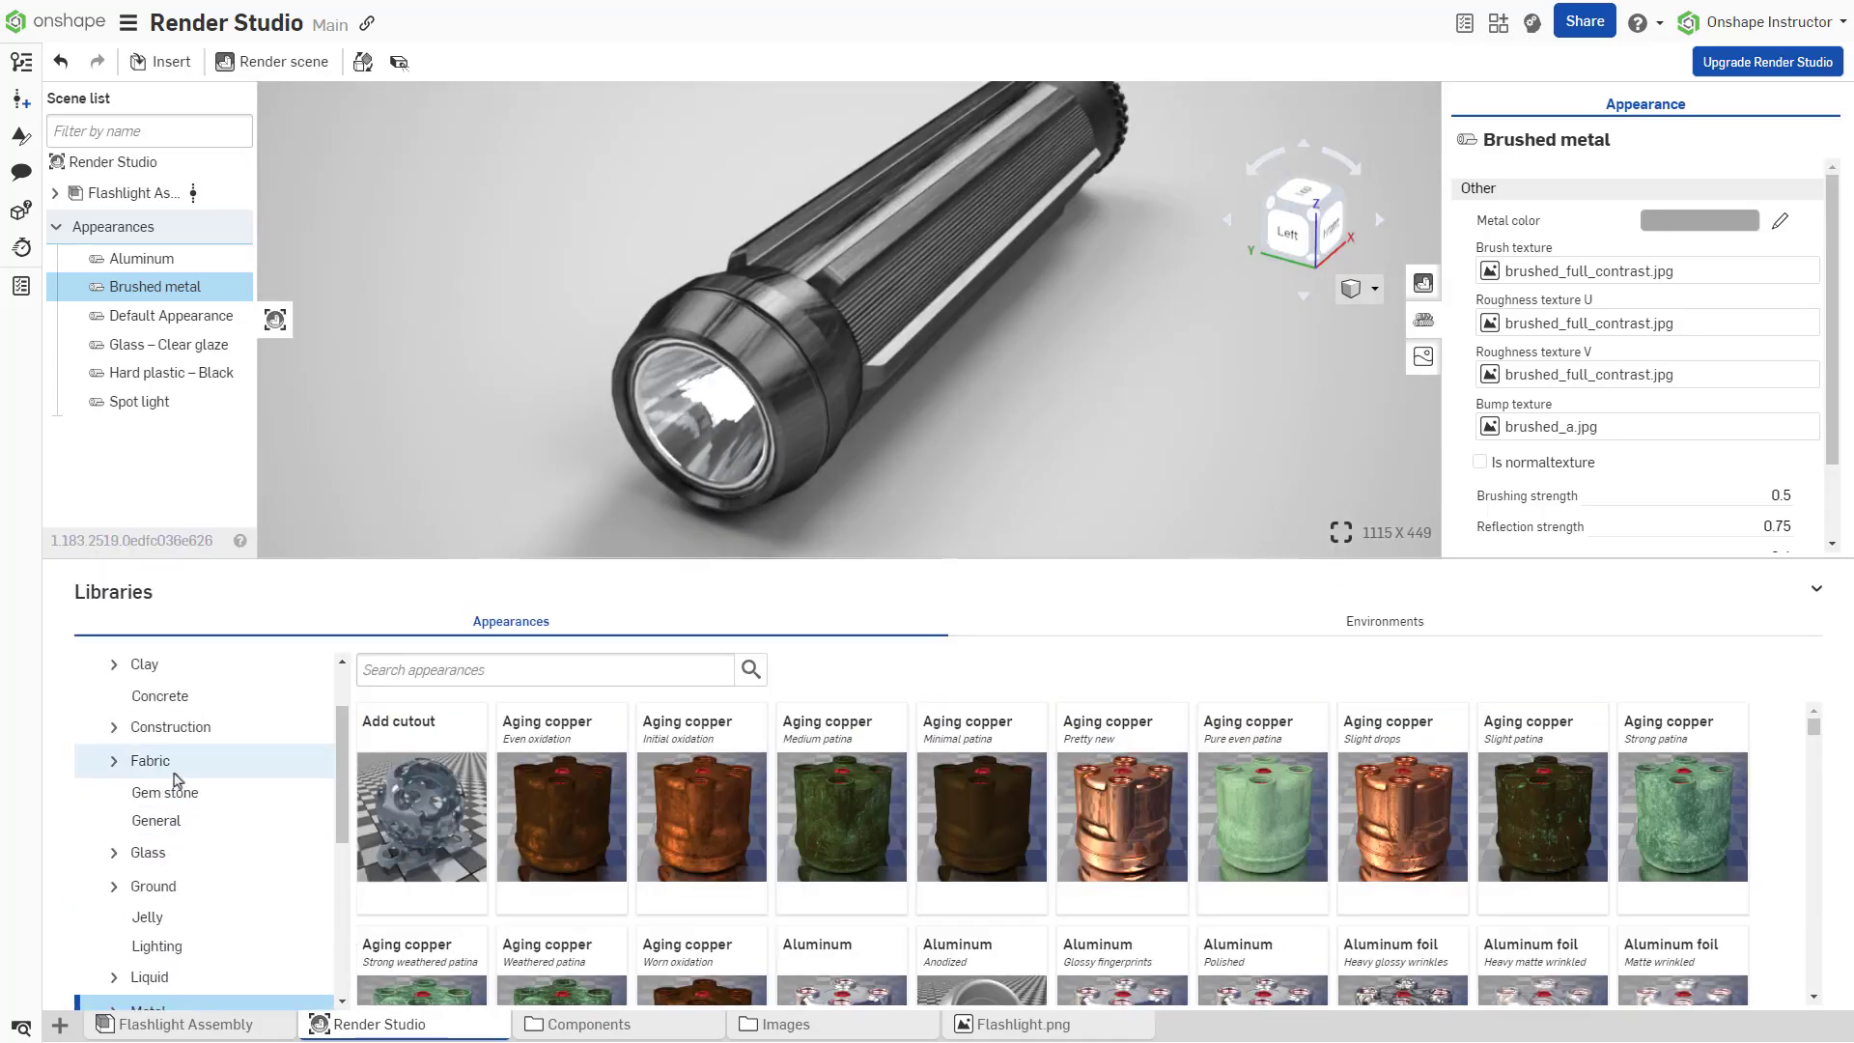
scroll(182, 775, "up", 1)
left_click(165, 696)
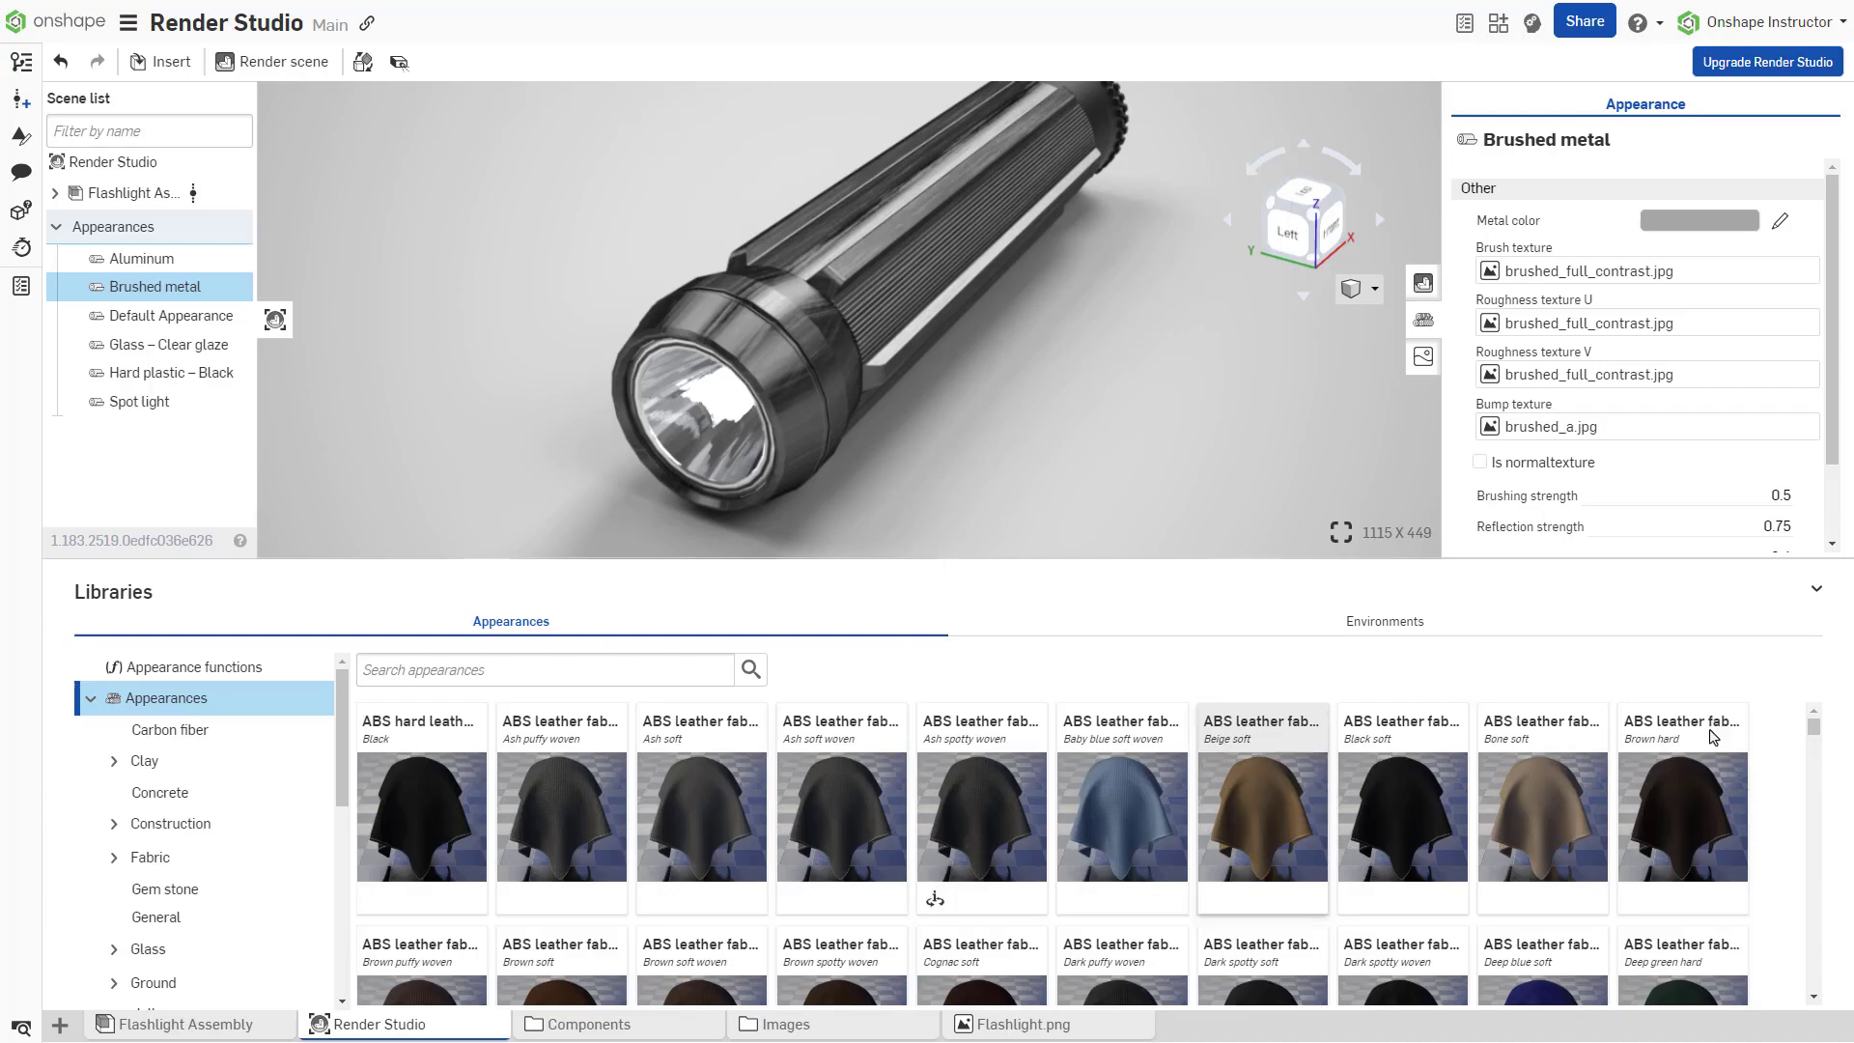
left_click_drag(1814, 725, 1813, 814)
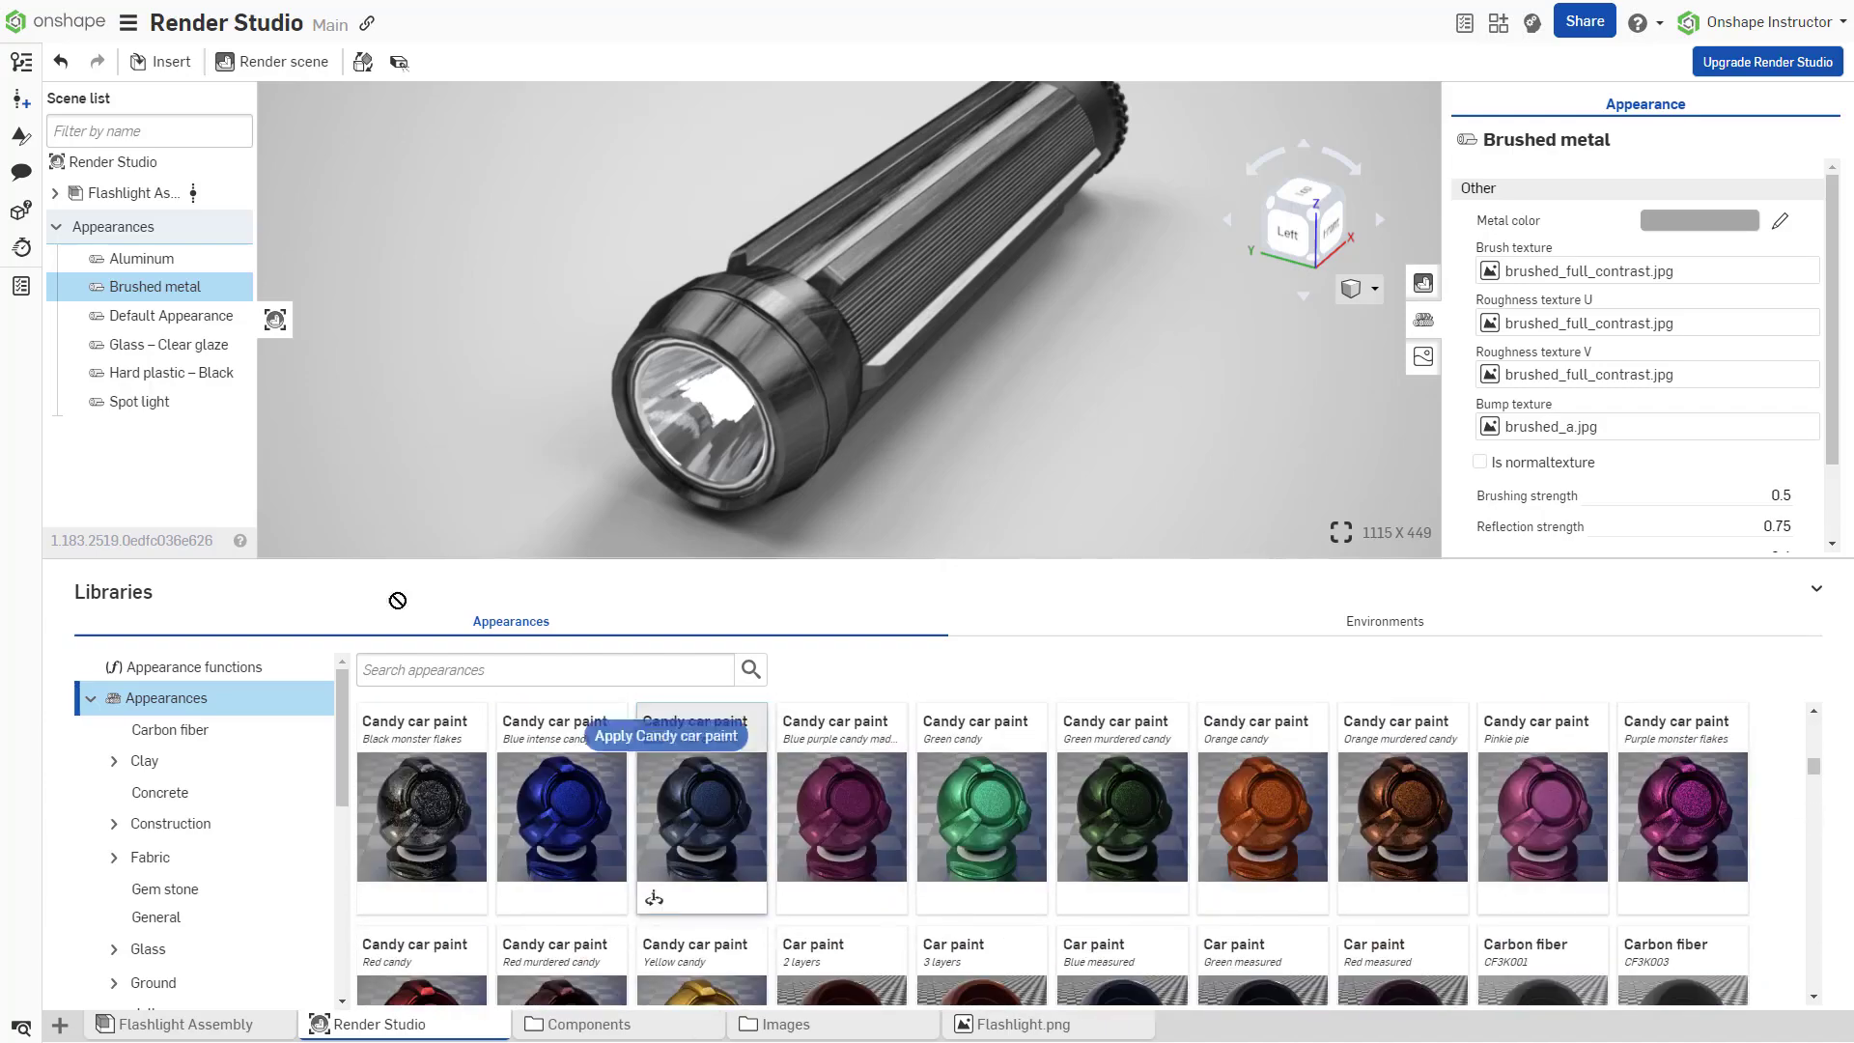
left_click_drag(703, 811, 145, 290)
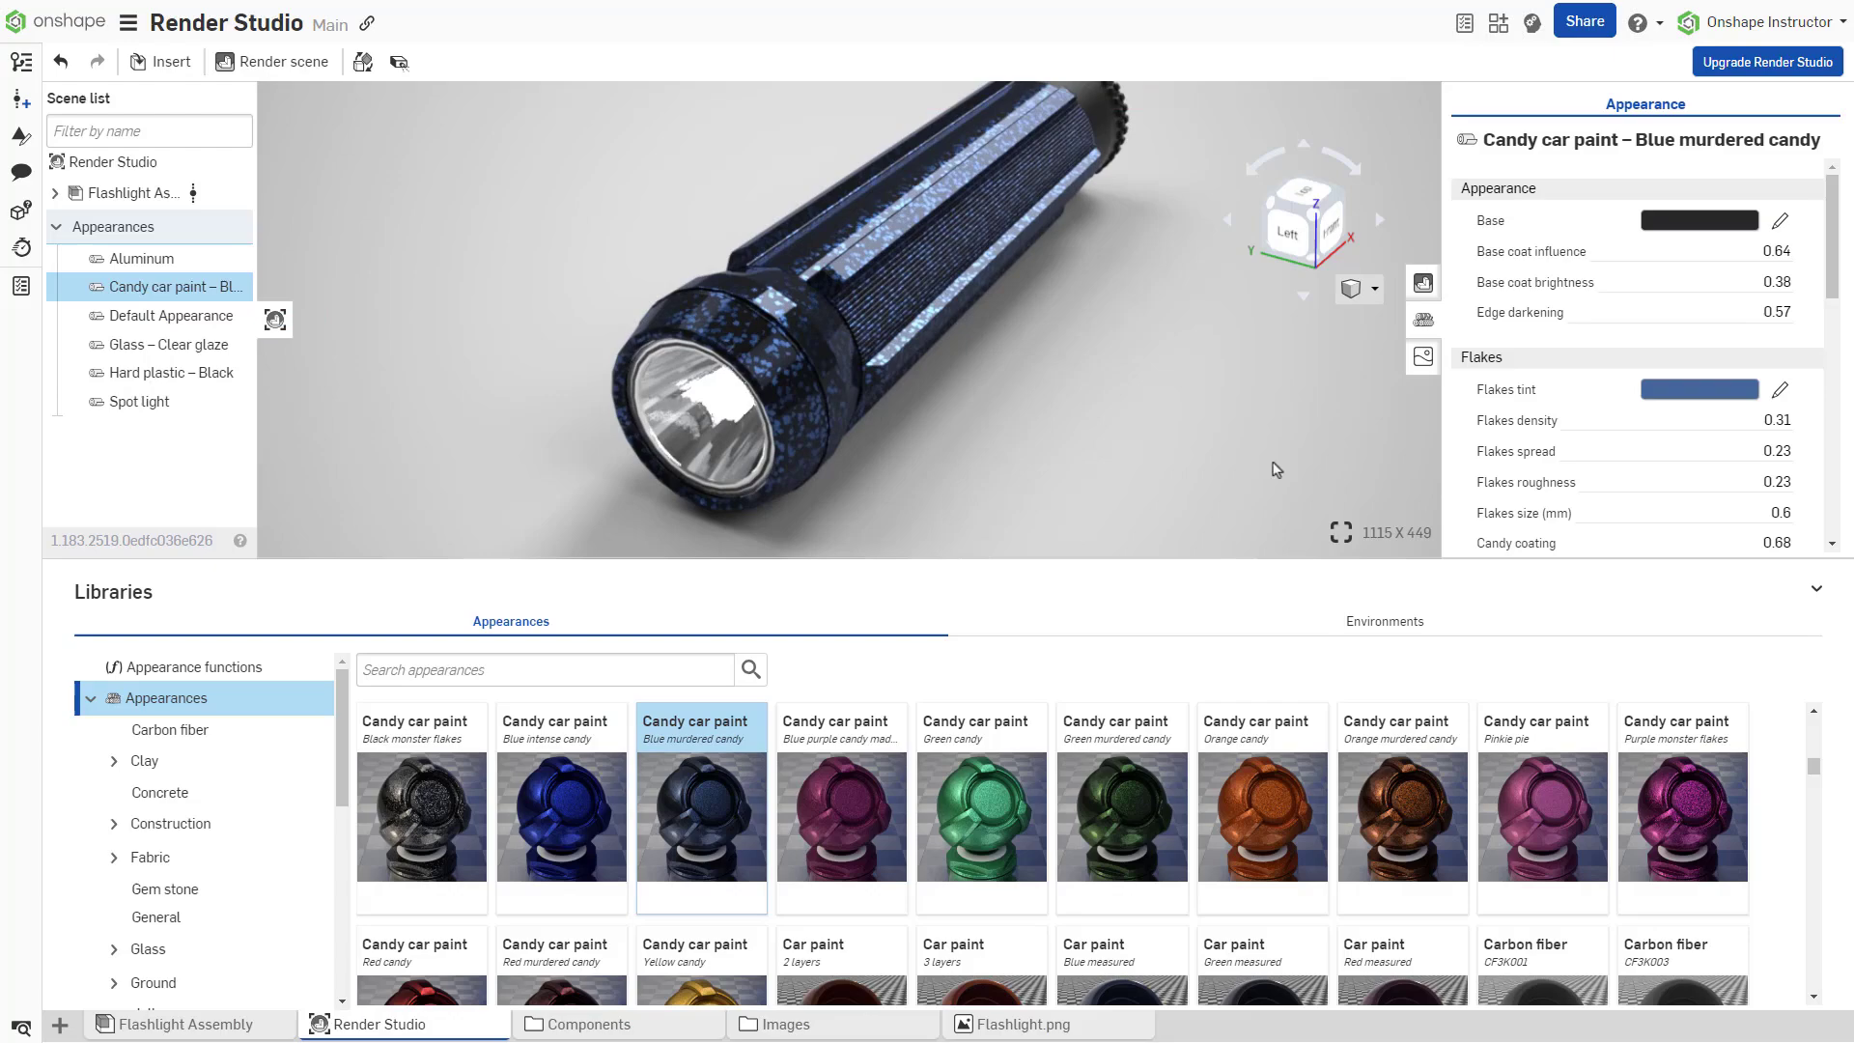
left_click(1780, 513)
type("0.1")
key("Return")
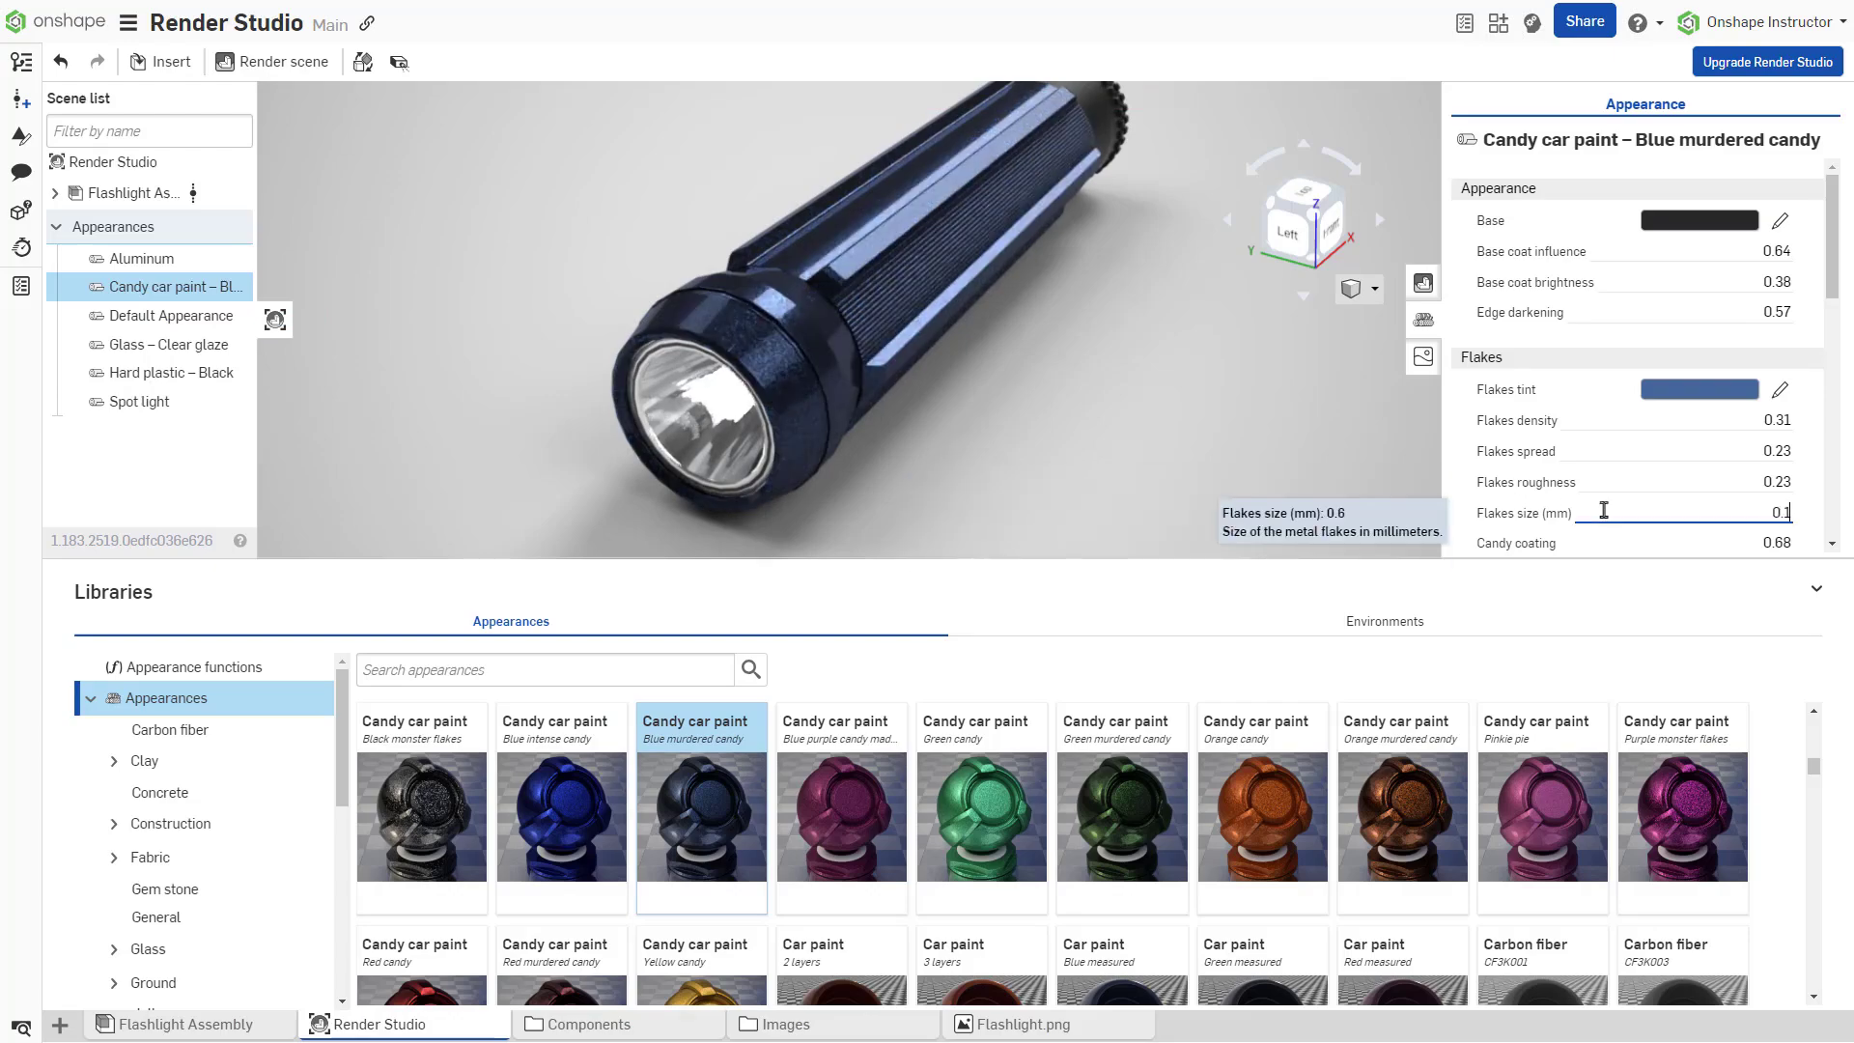
Raise the environment lighting intensity to 2.
left_click(1817, 591)
left_click(1423, 553)
left_click(1798, 251)
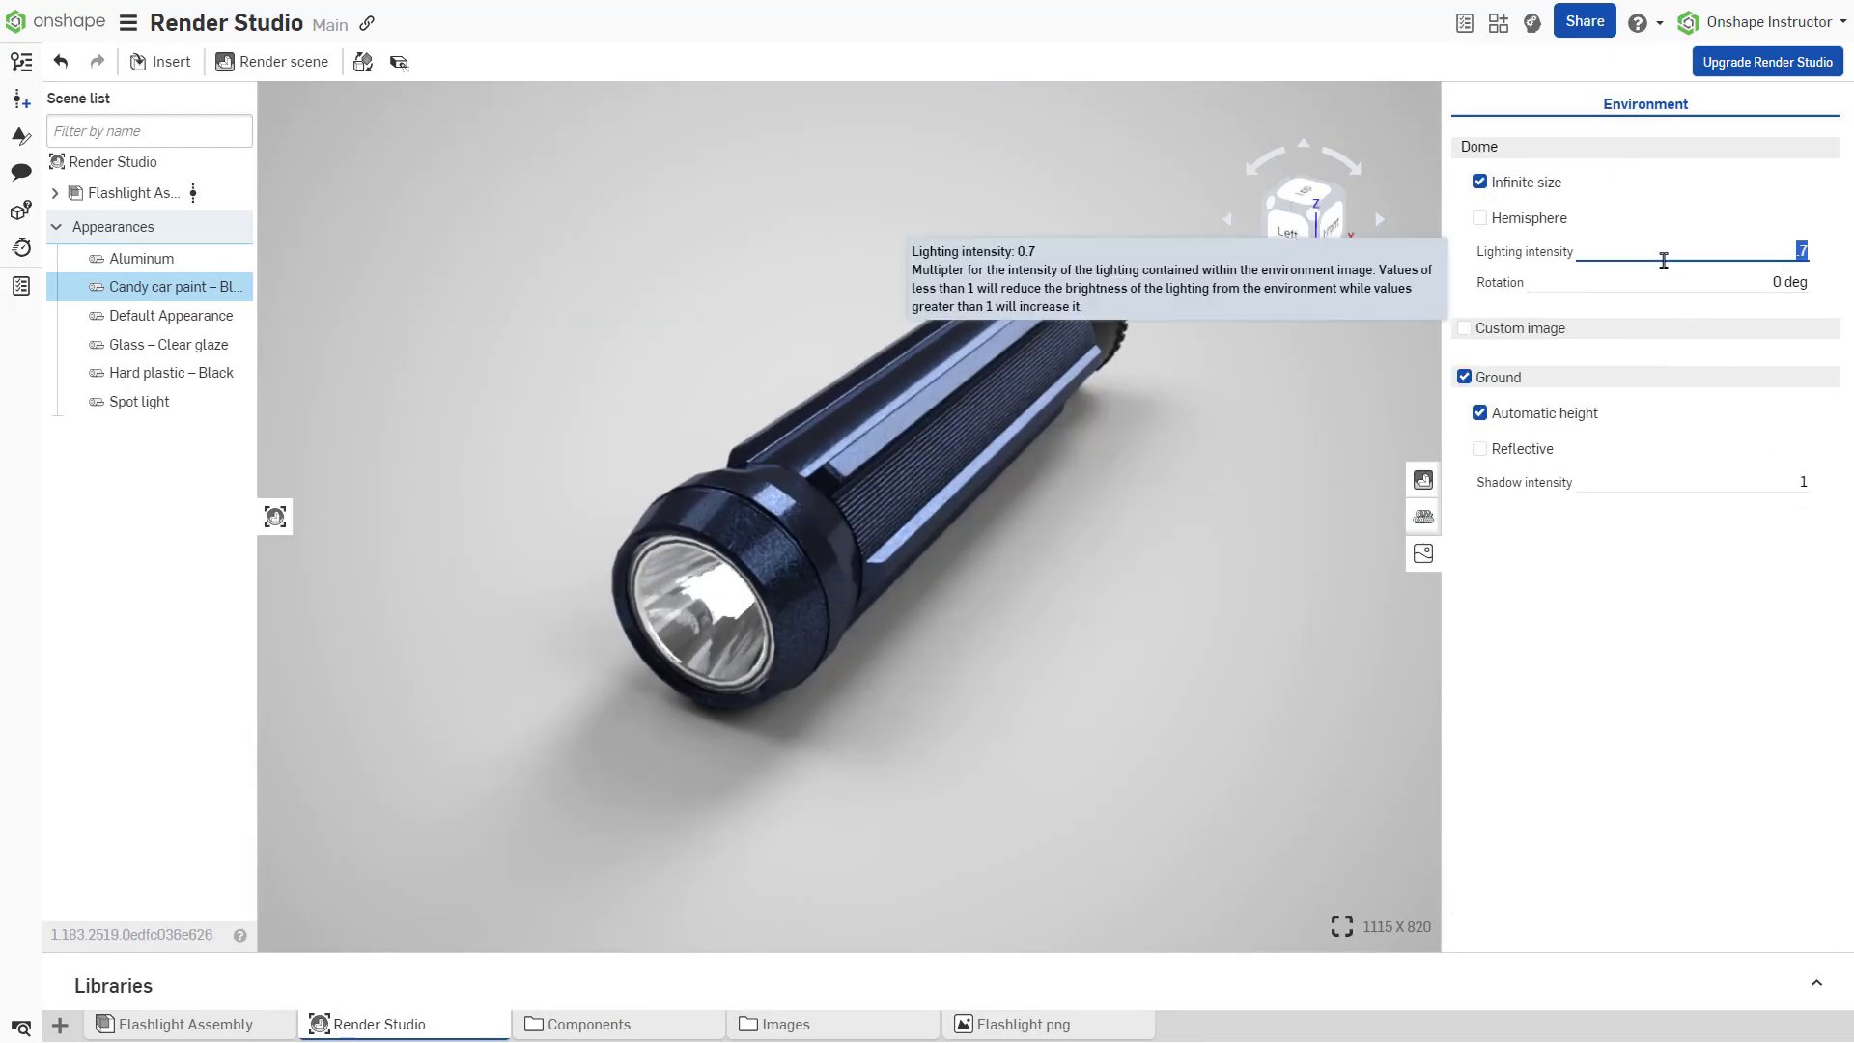
type("2")
key("Return")
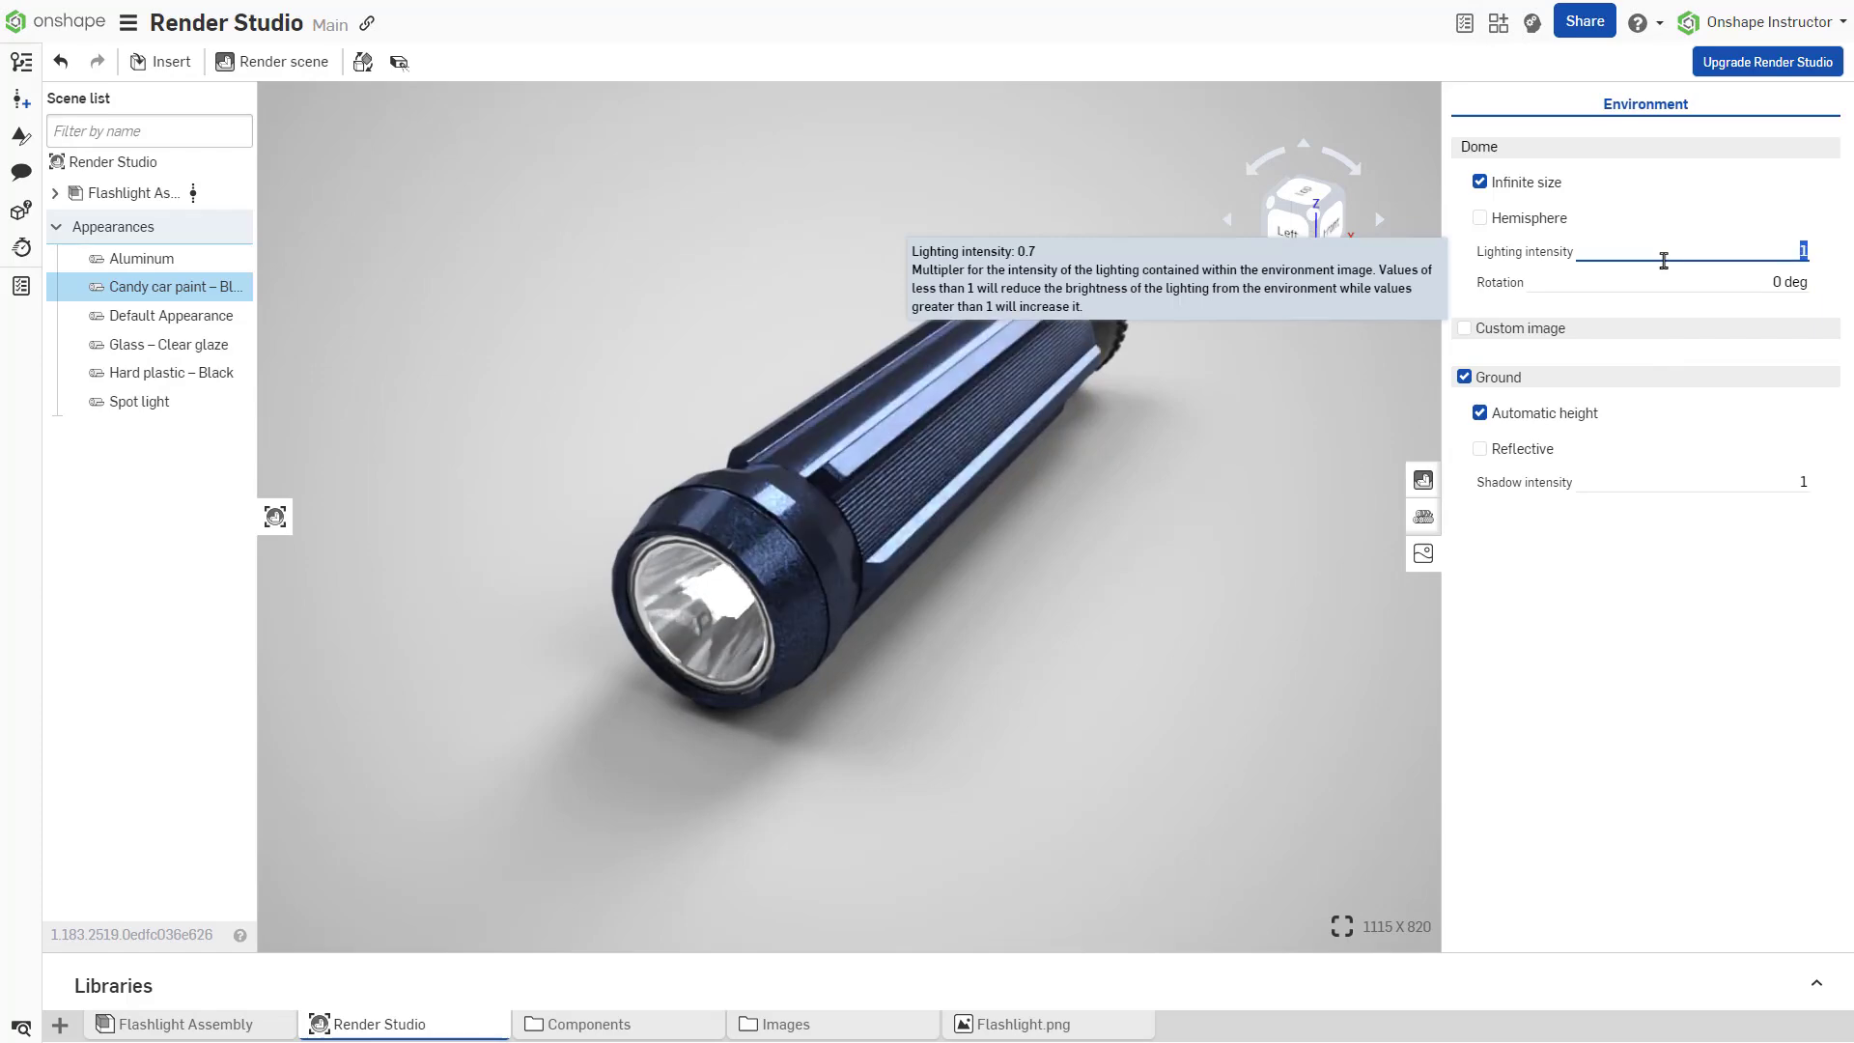
left_click(1423, 482)
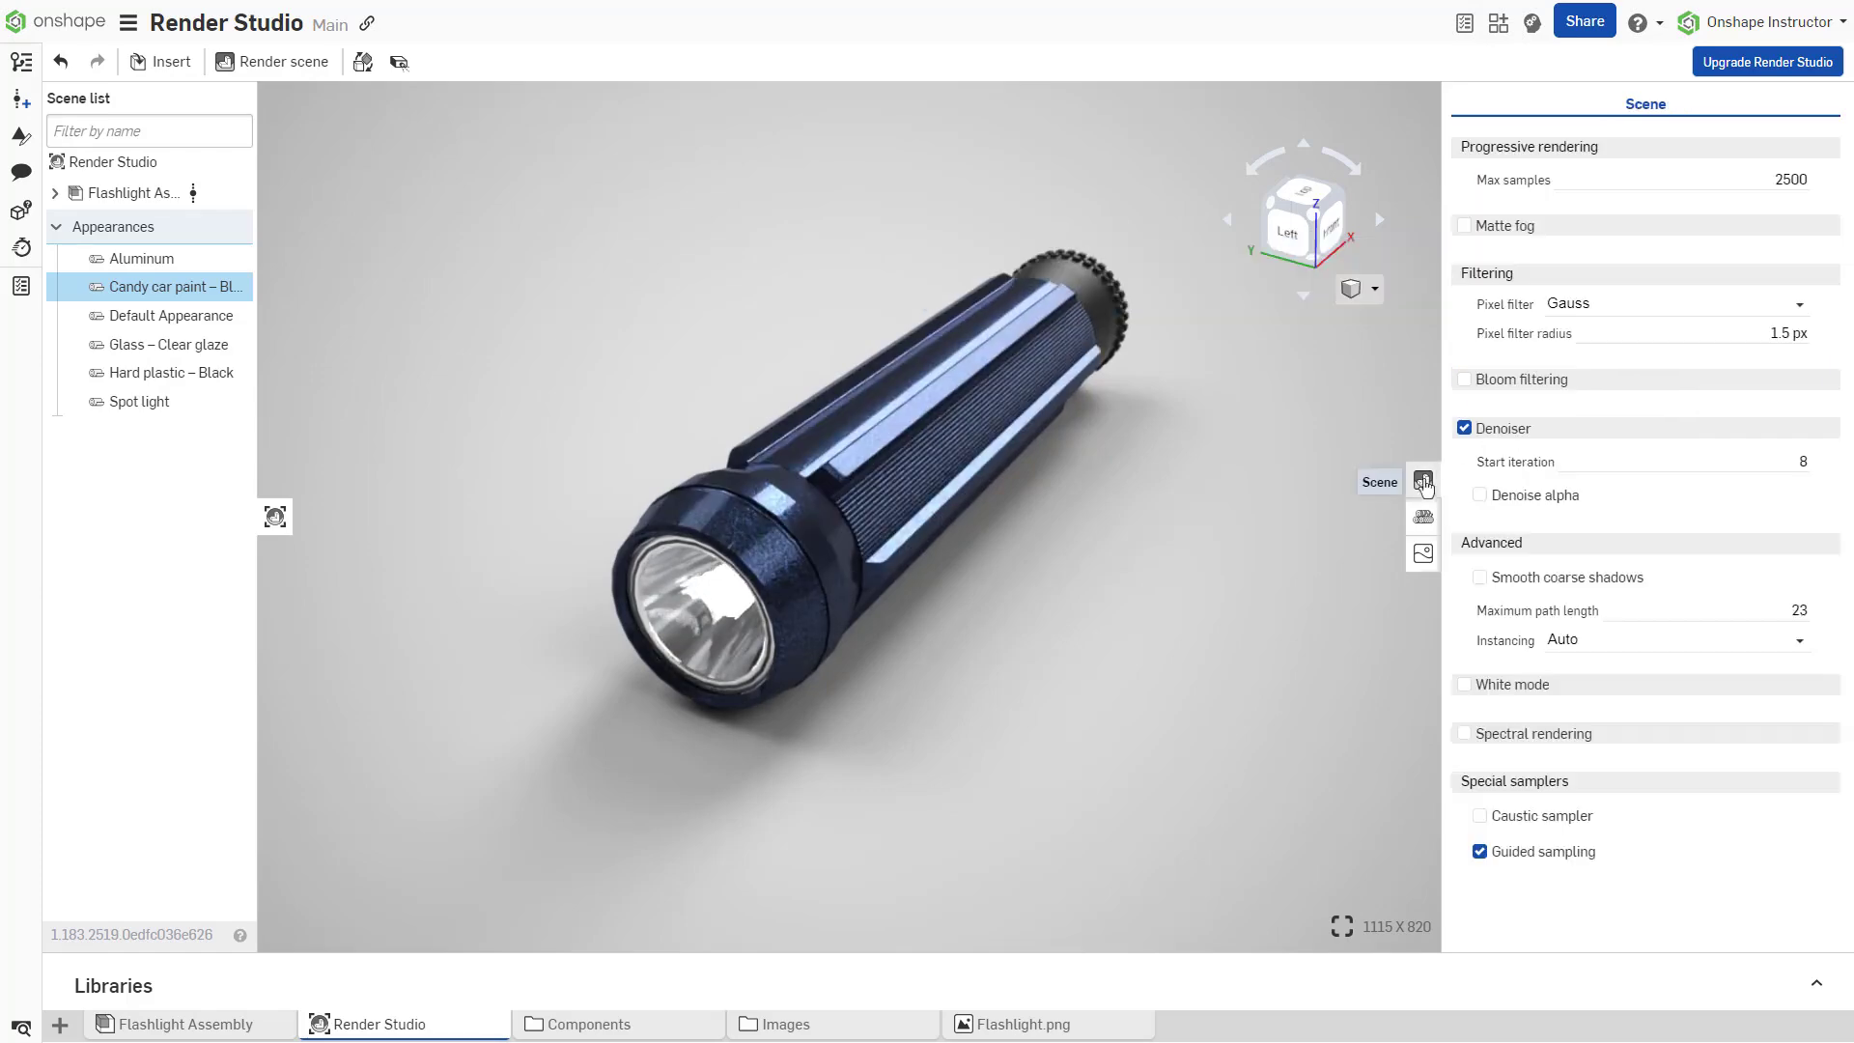
Open the view options dropdown to reach the Flashlight.png render image.
left_click(1373, 288)
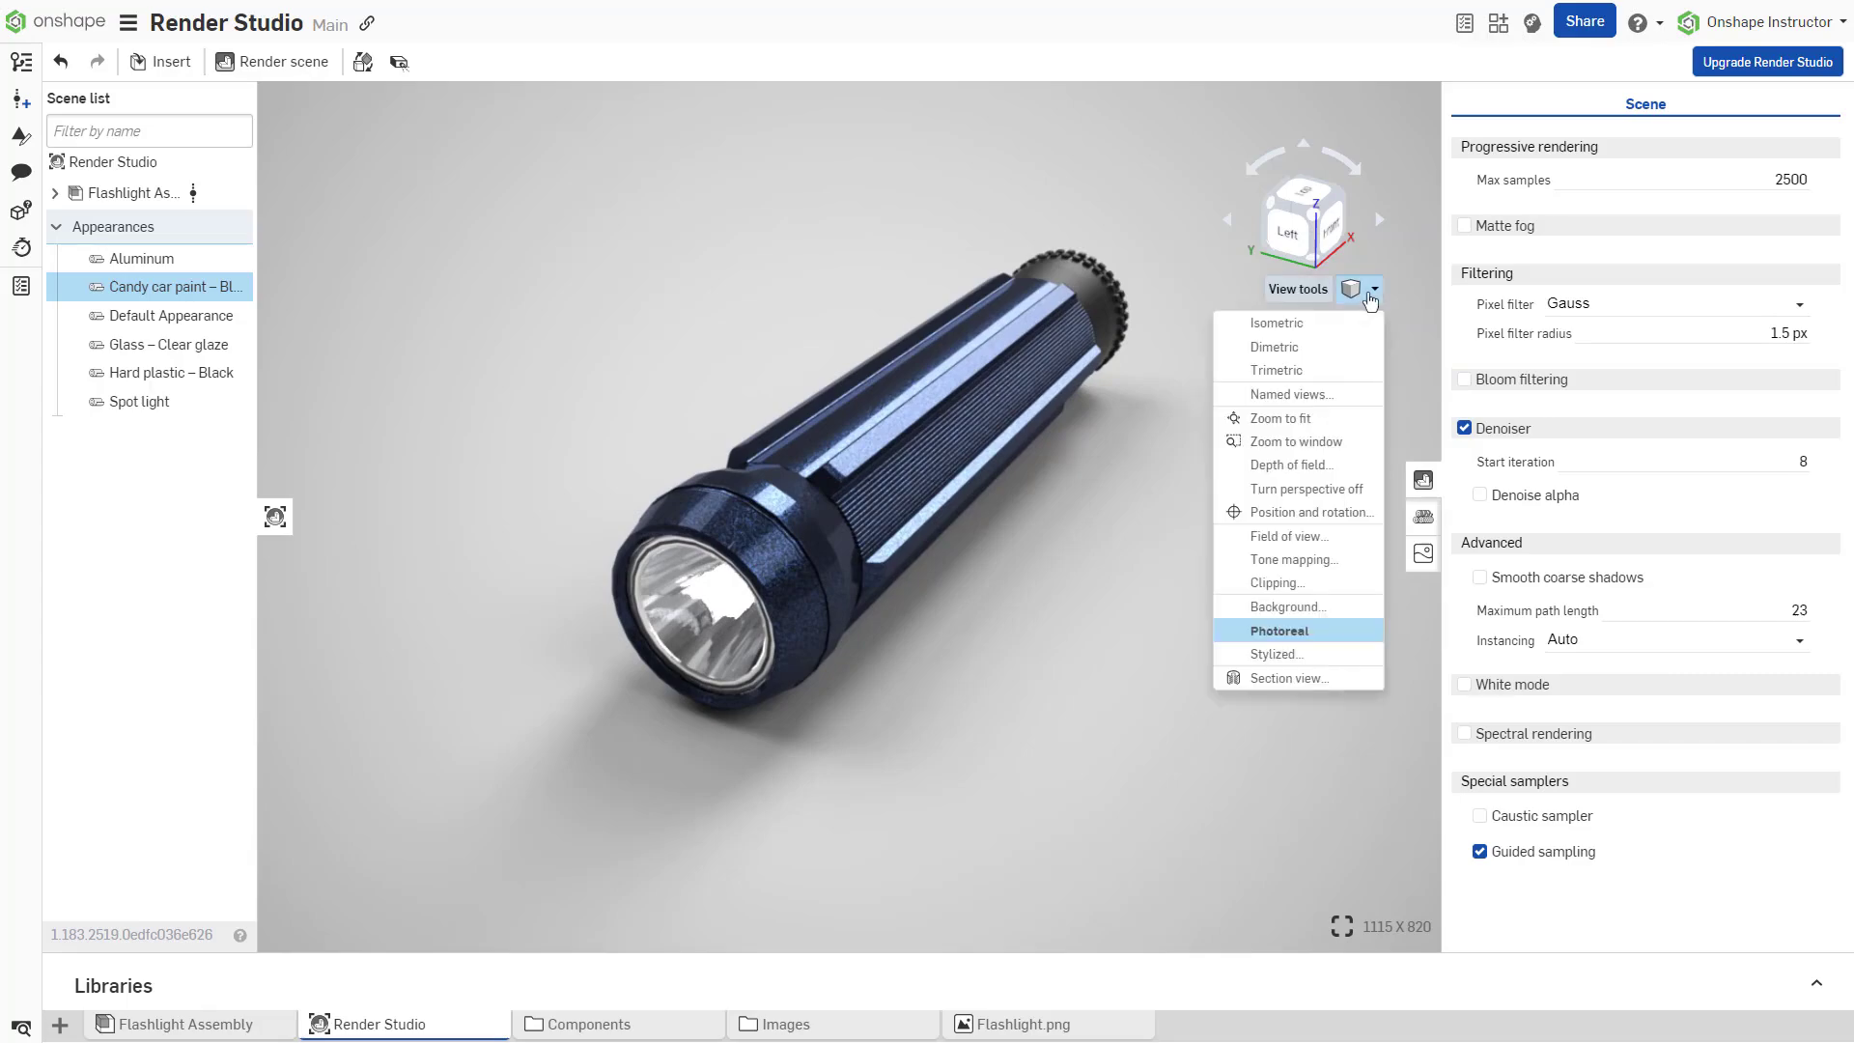